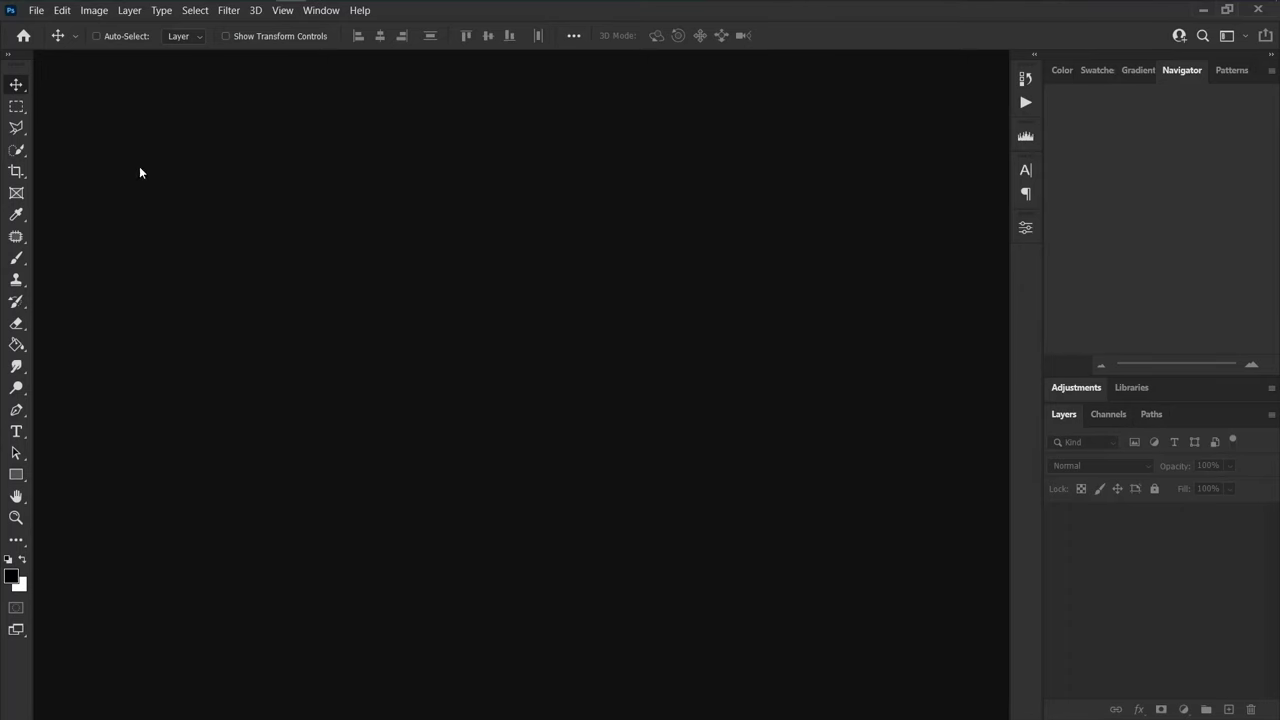
- Create a new document 3500 pixels wide and 2500 pixels high at a resolution of 300 pixels per inch
left_click(36, 10)
left_click(50, 23)
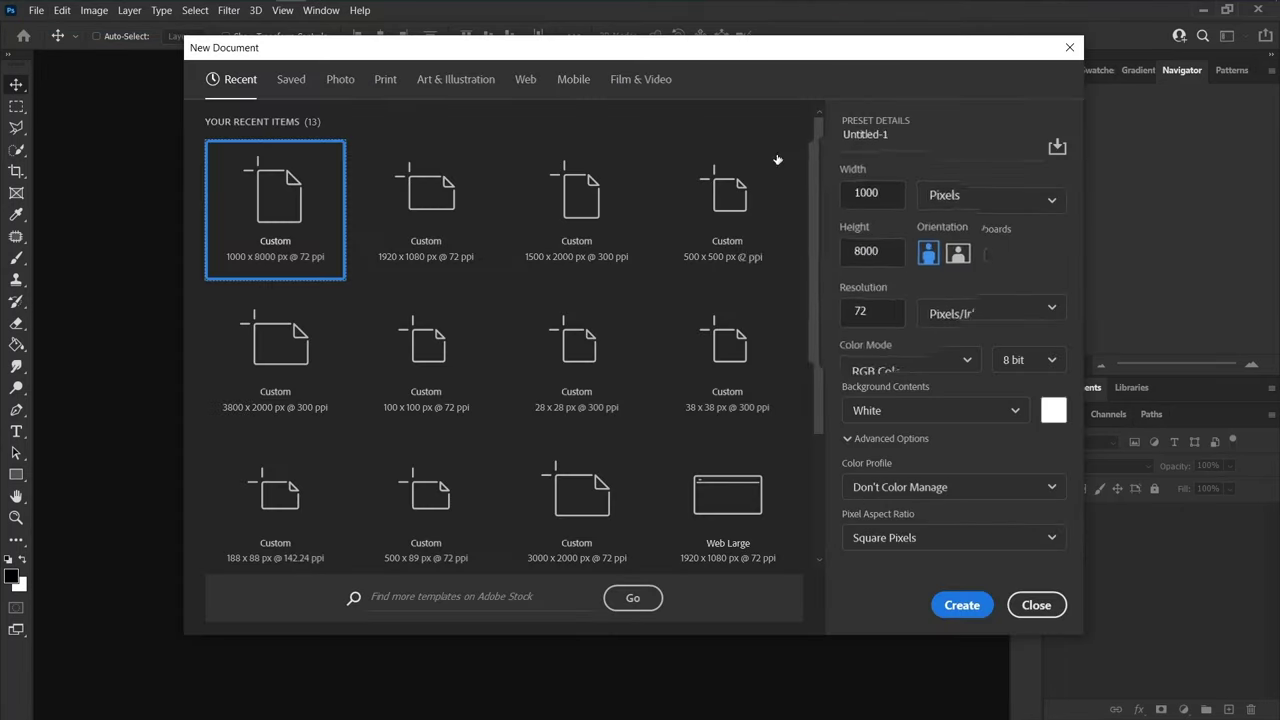
double_click(896, 170)
type("350")
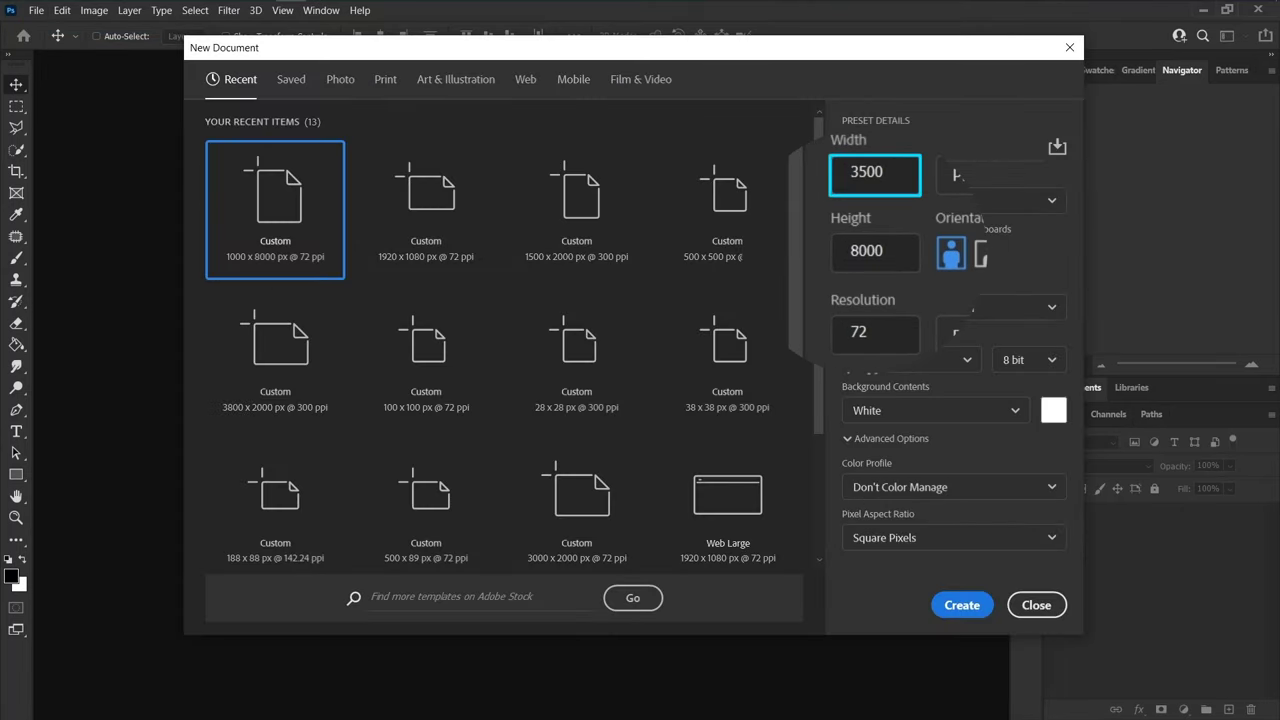
key("Tab")
type("2500")
key("Tab")
type("300")
left_click(966, 604)
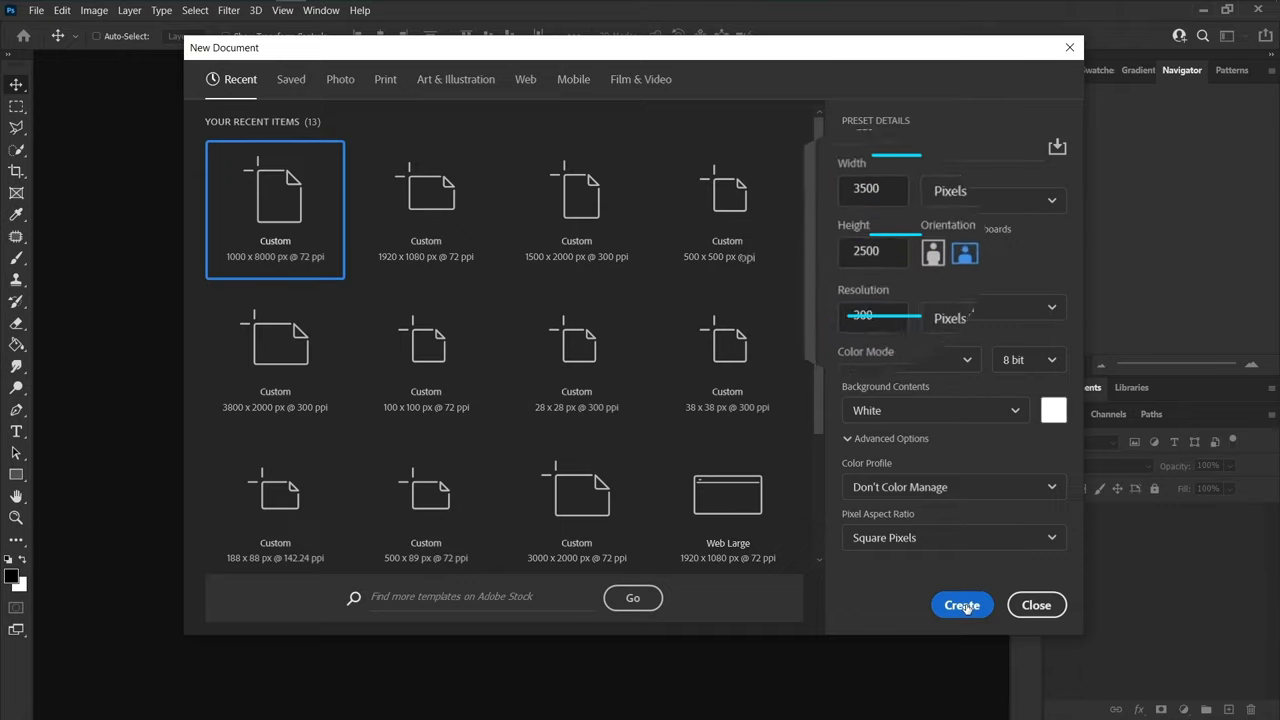
- Place the image bg.jpg from the 4 upload folder into the document as a full-canvas layer
key("alt+Tab")
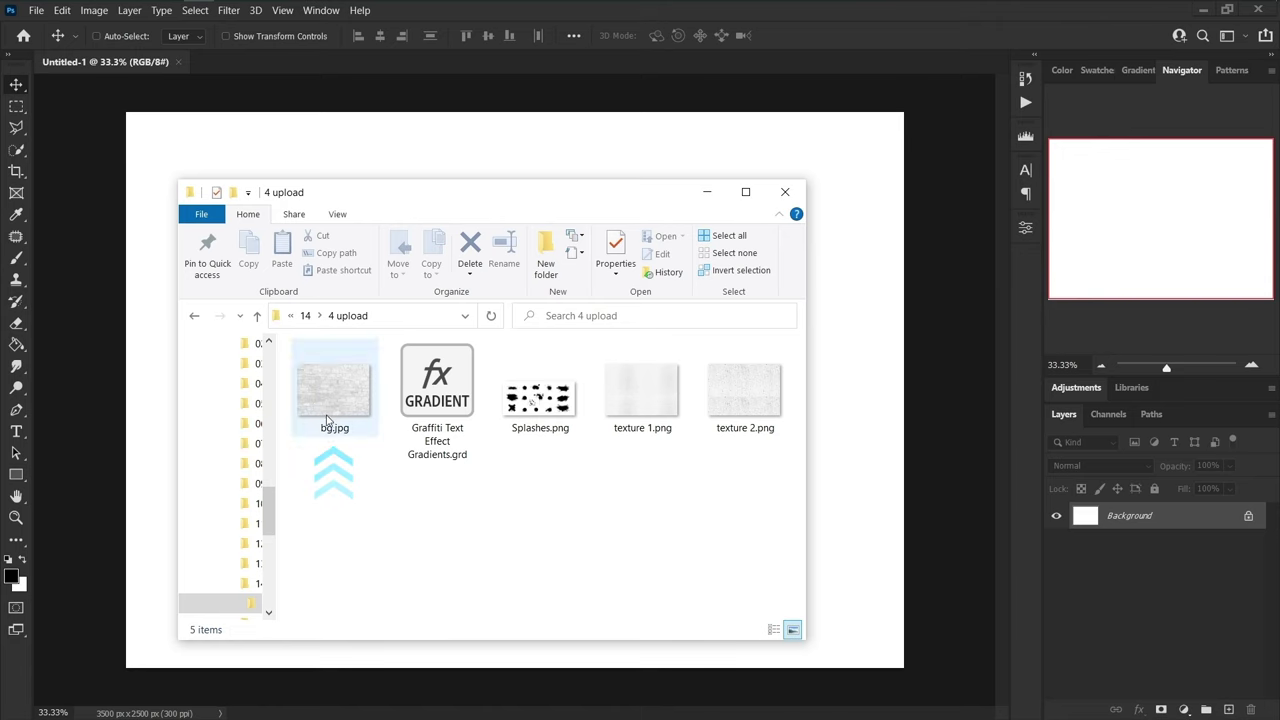
left_click(368, 412)
left_click_drag(390, 420, 843, 486)
key("Return")
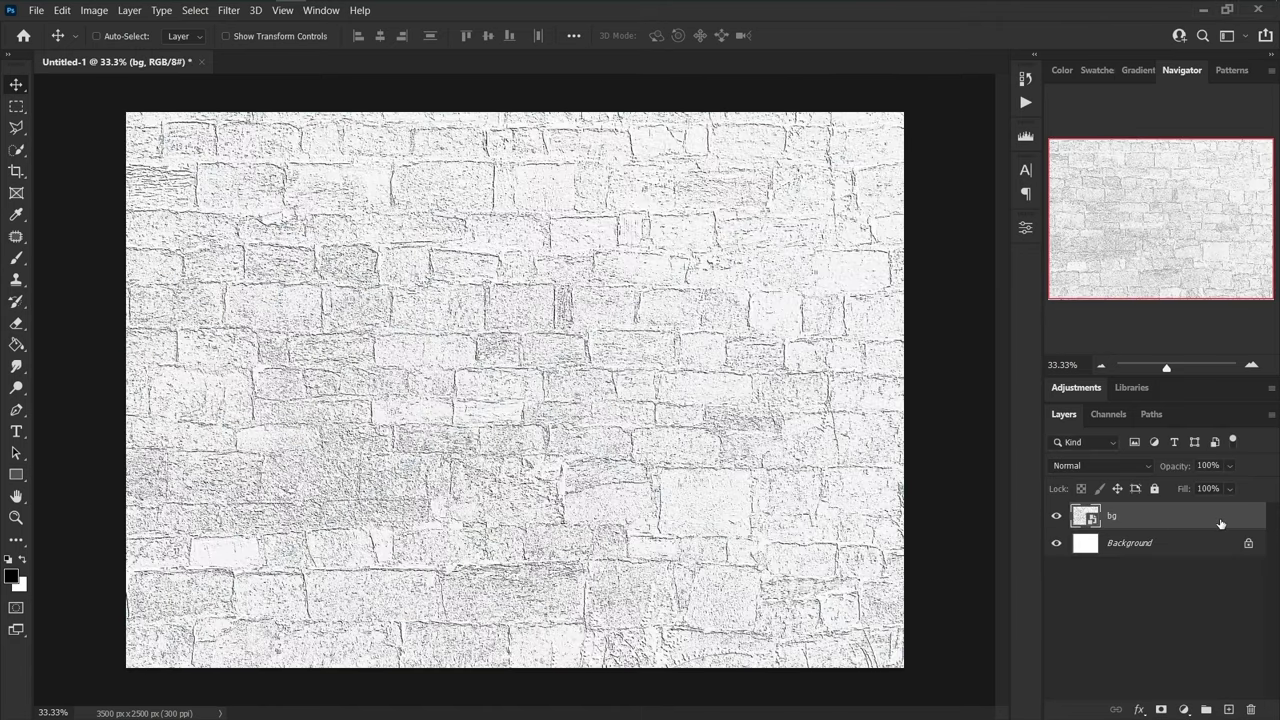
- Add an Inner Shadow to the bg layer with Normal blend mode, 100% opacity and colour bcbcbc
double_click(1180, 516)
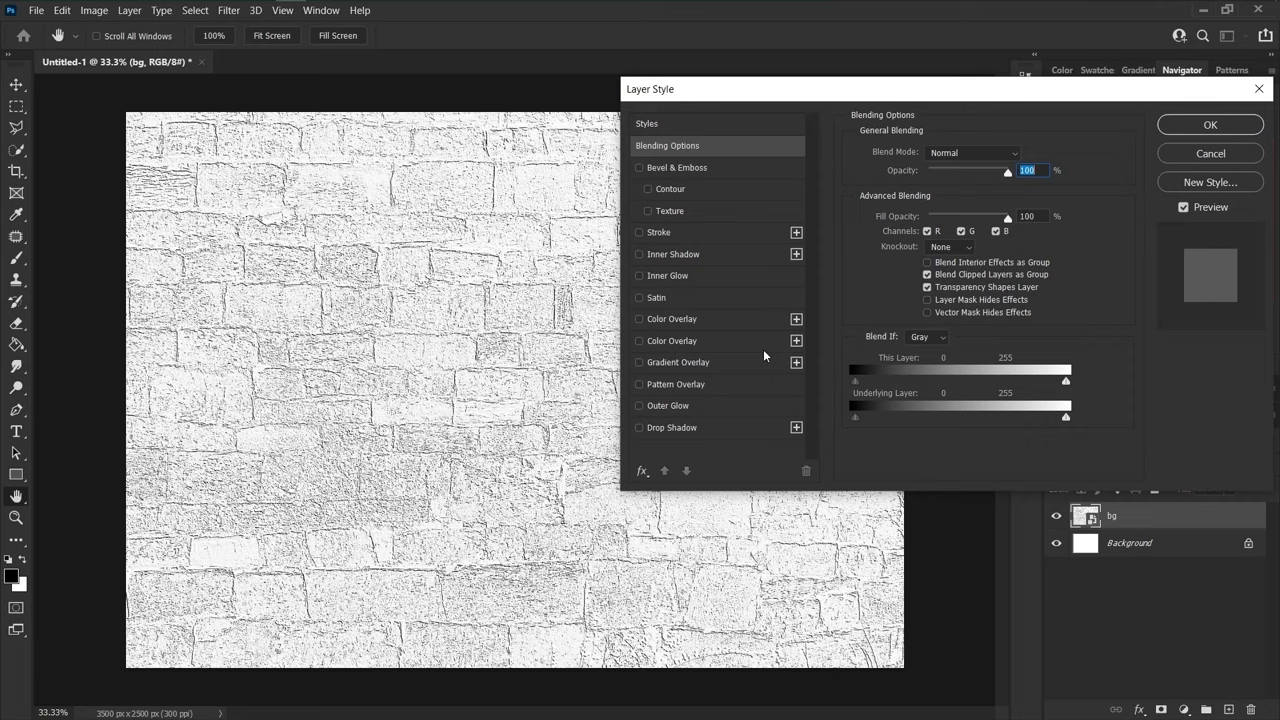
left_click(697, 255)
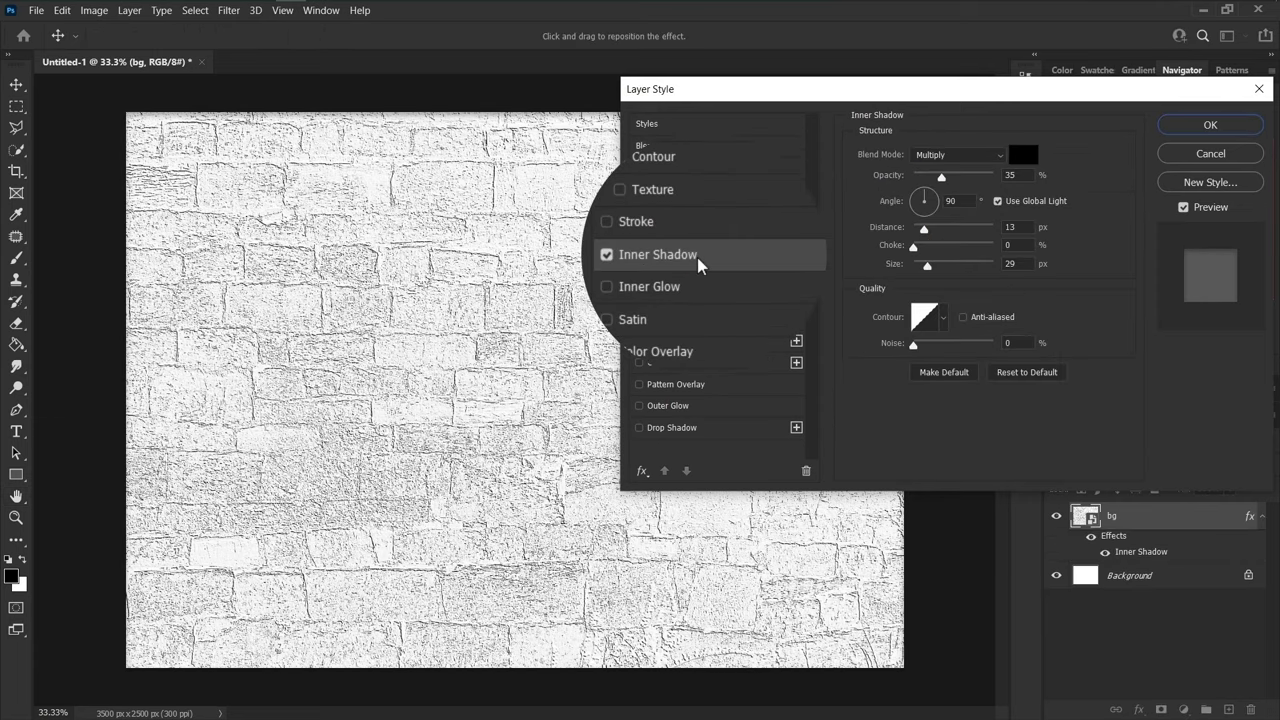
left_click(945, 155)
left_click(945, 142)
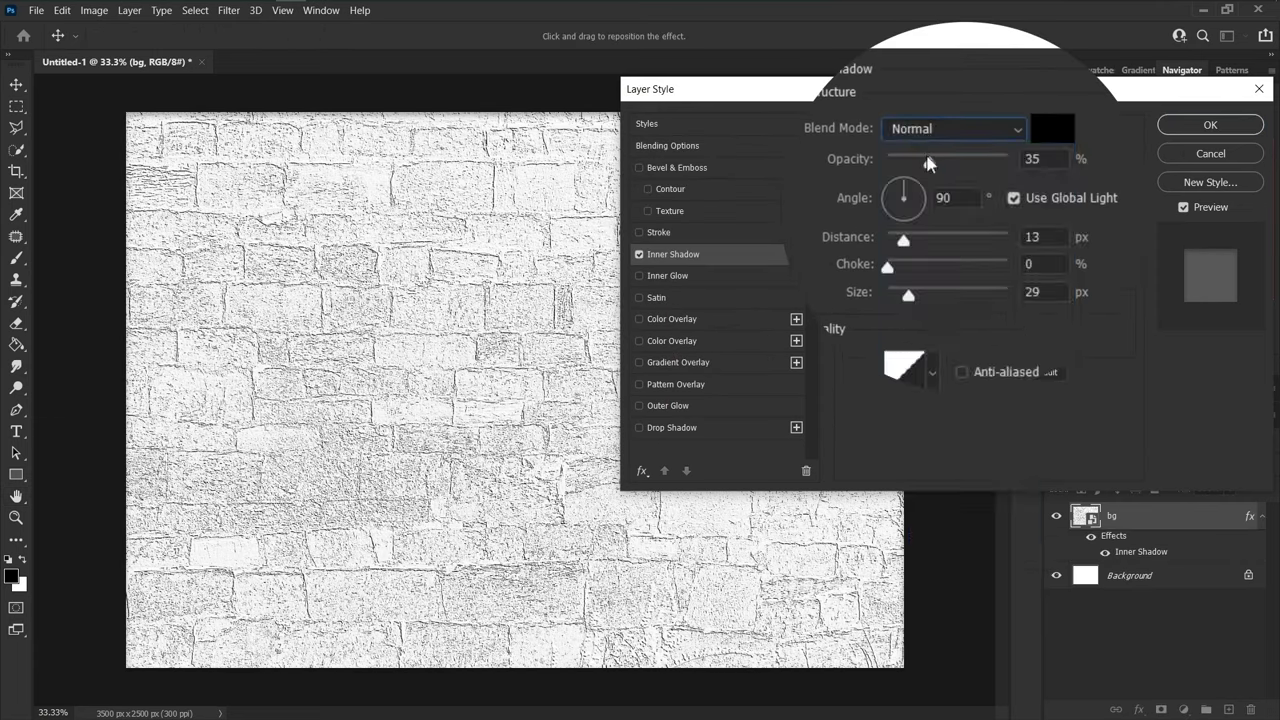
double_click(1060, 162)
left_click(1058, 140)
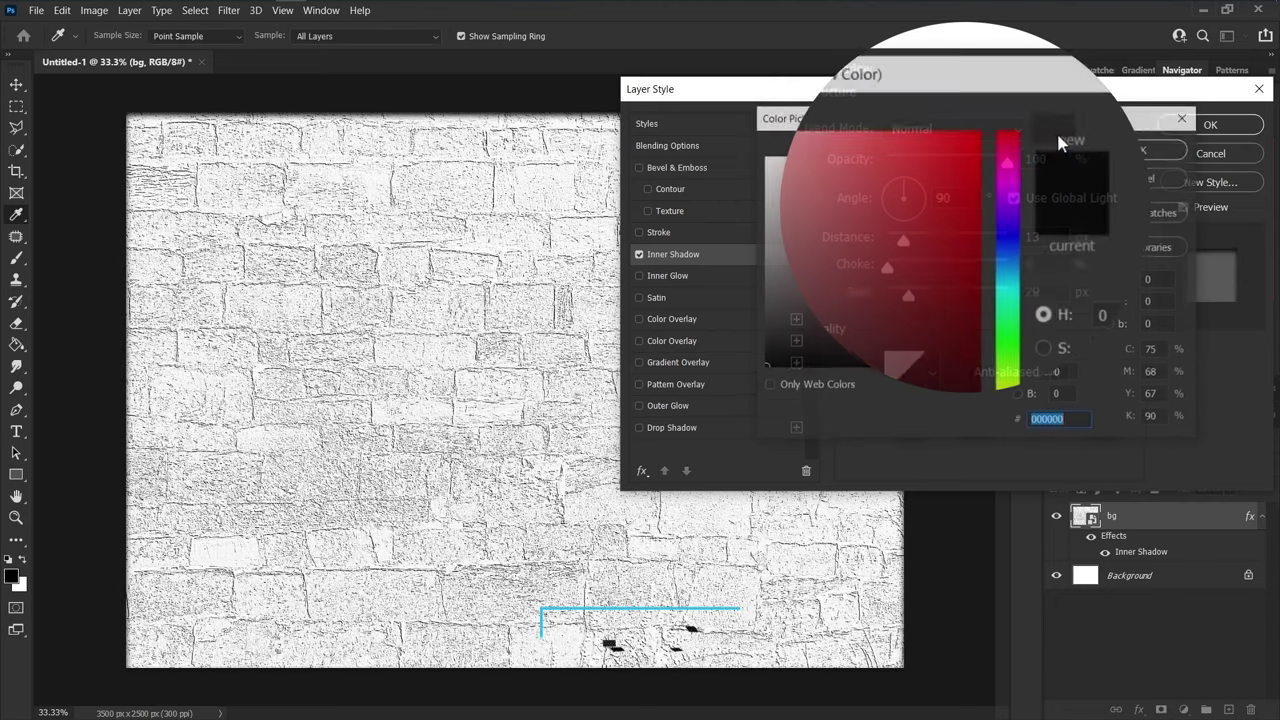
type("bcbcbc")
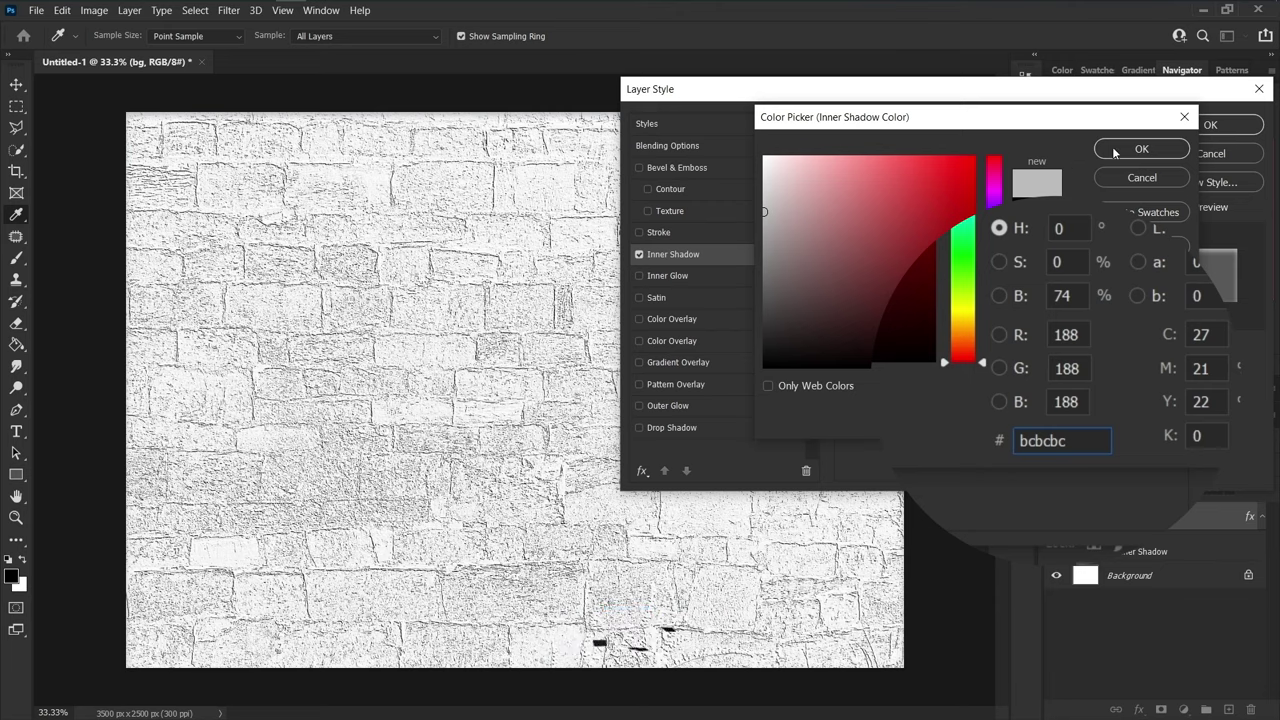
key("Return")
- Set the inner shadow's distance to 0 px, choke to 50% and size to 250 px, and apply the style
left_click(892, 213)
left_click_drag(909, 240, 949, 267)
left_click(939, 239)
left_click_drag(948, 267, 1055, 334)
left_click(953, 240)
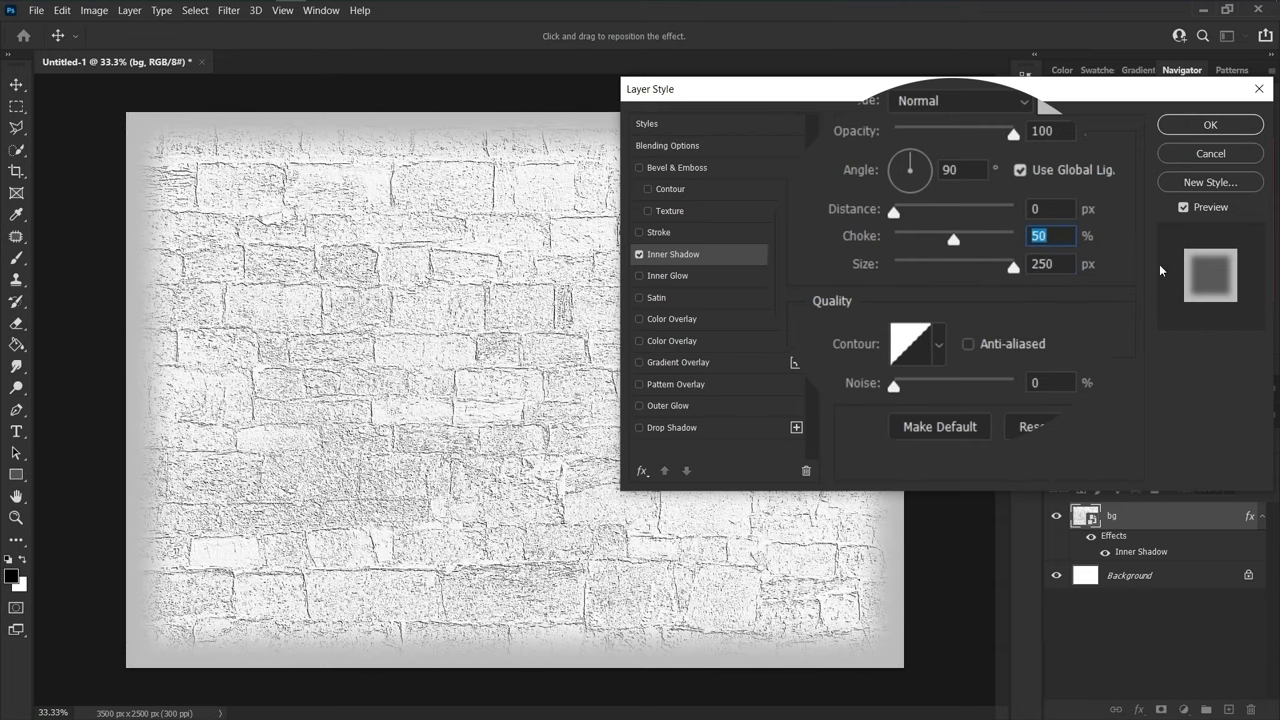
left_click(1210, 124)
left_click(1262, 516)
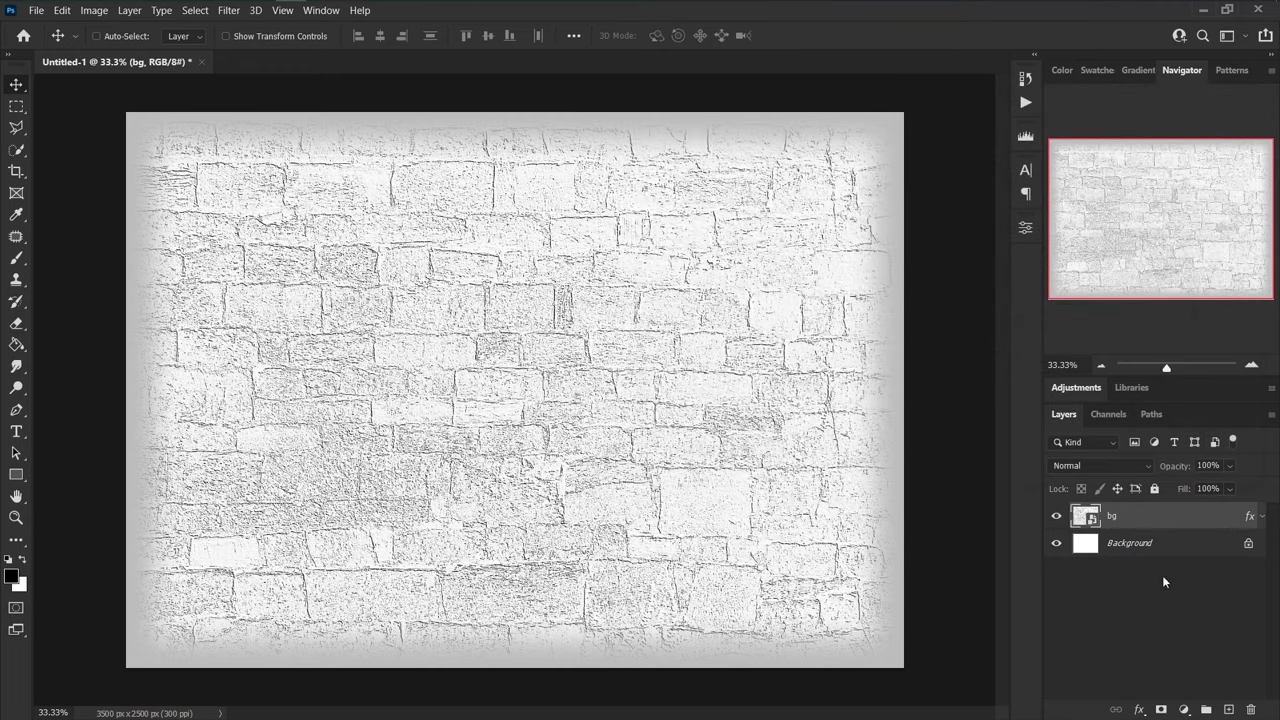
- Add a horizontal text layer reading PHOTUTS on the brick wall
left_click(16, 431)
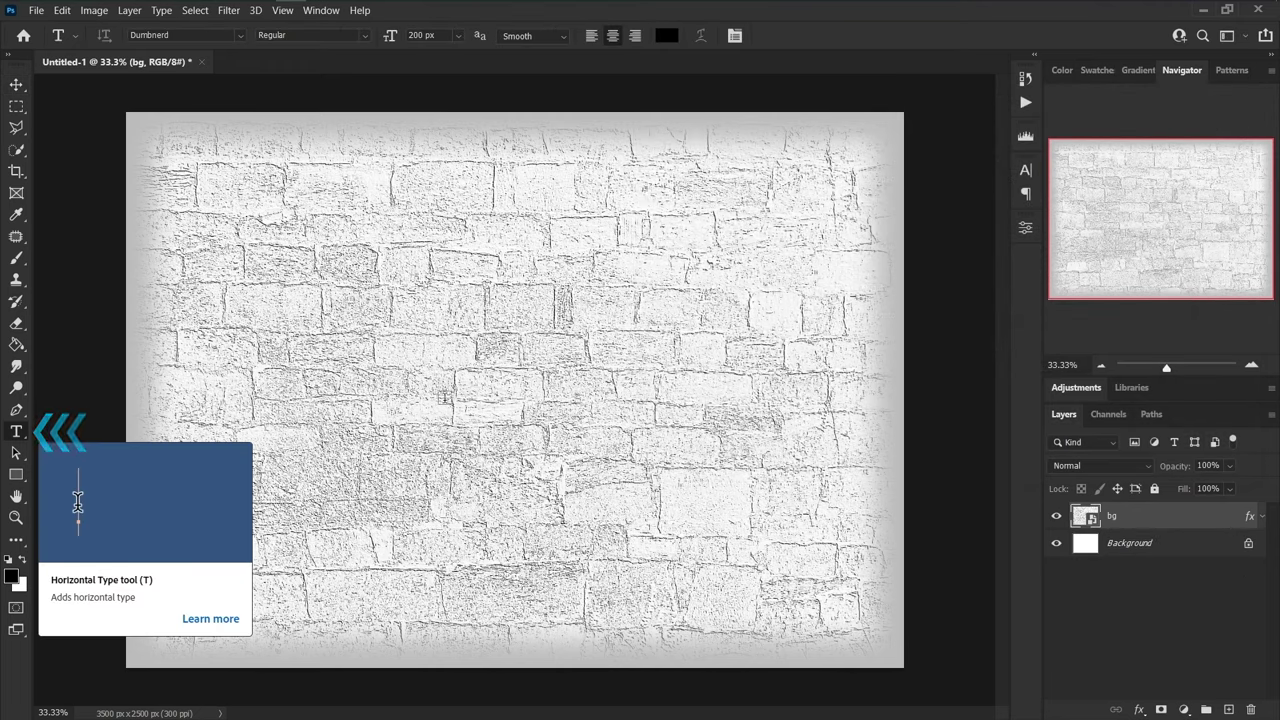
left_click(440, 397)
type("PHOTUTS")
- Set the whole PHOTUTS text to a size of 1020 px, Auto leading and tracking of 35
key("ctrl+a")
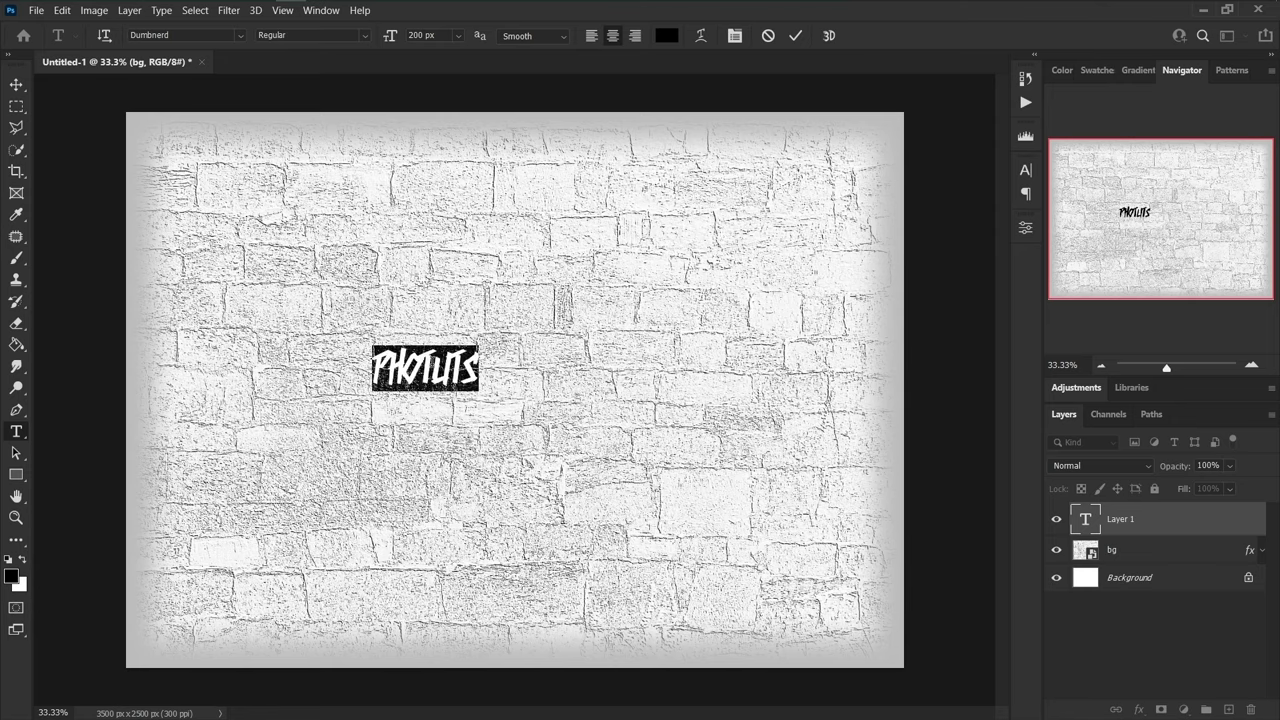
left_click(1025, 172)
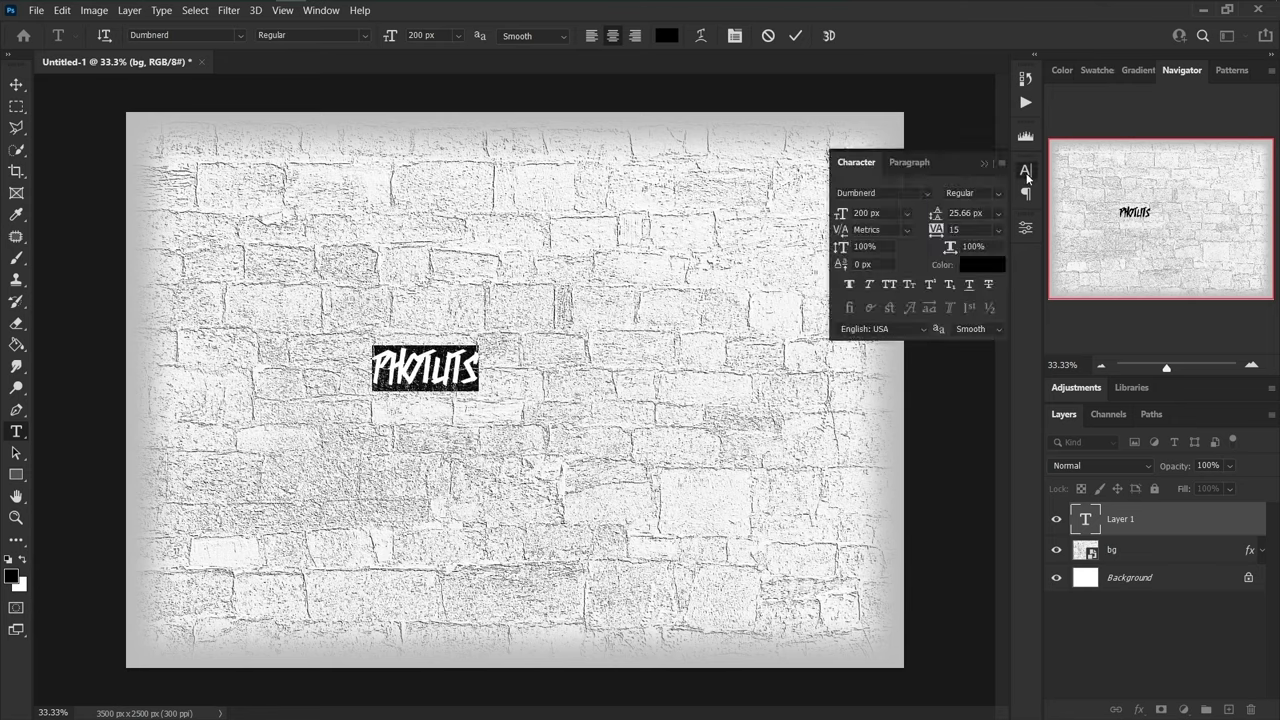
left_click(323, 12)
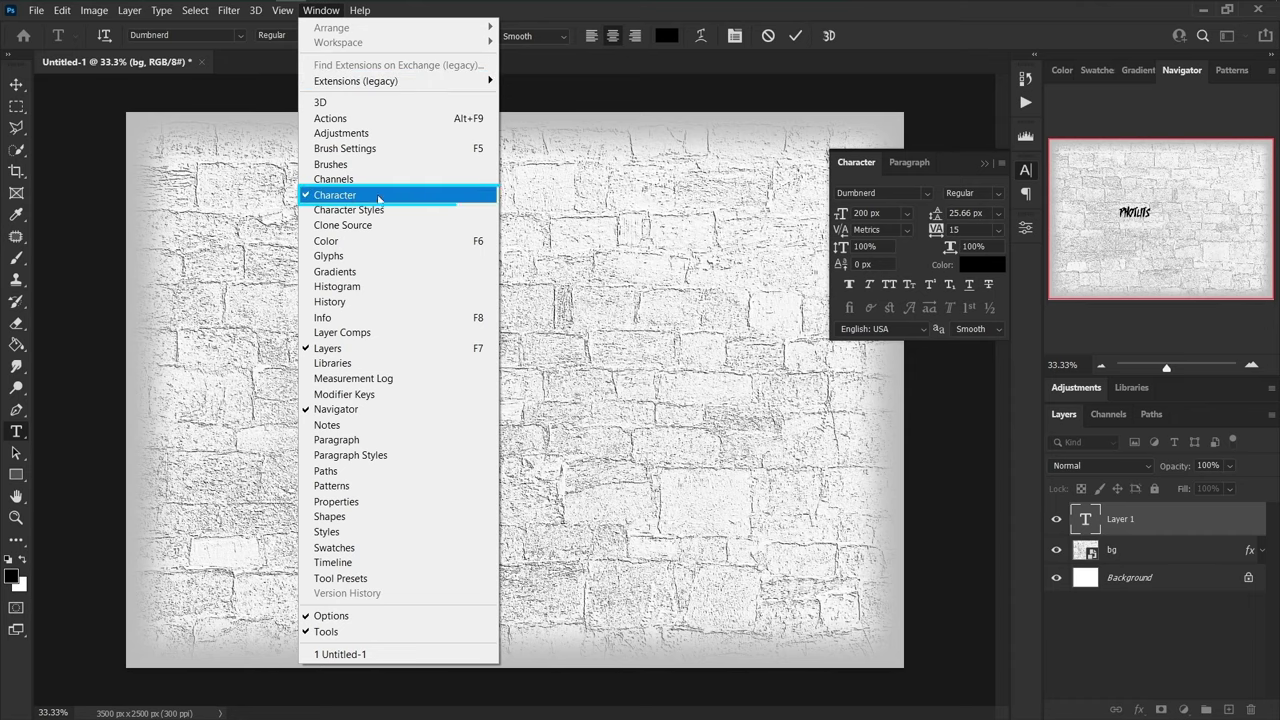
left_click(348, 195)
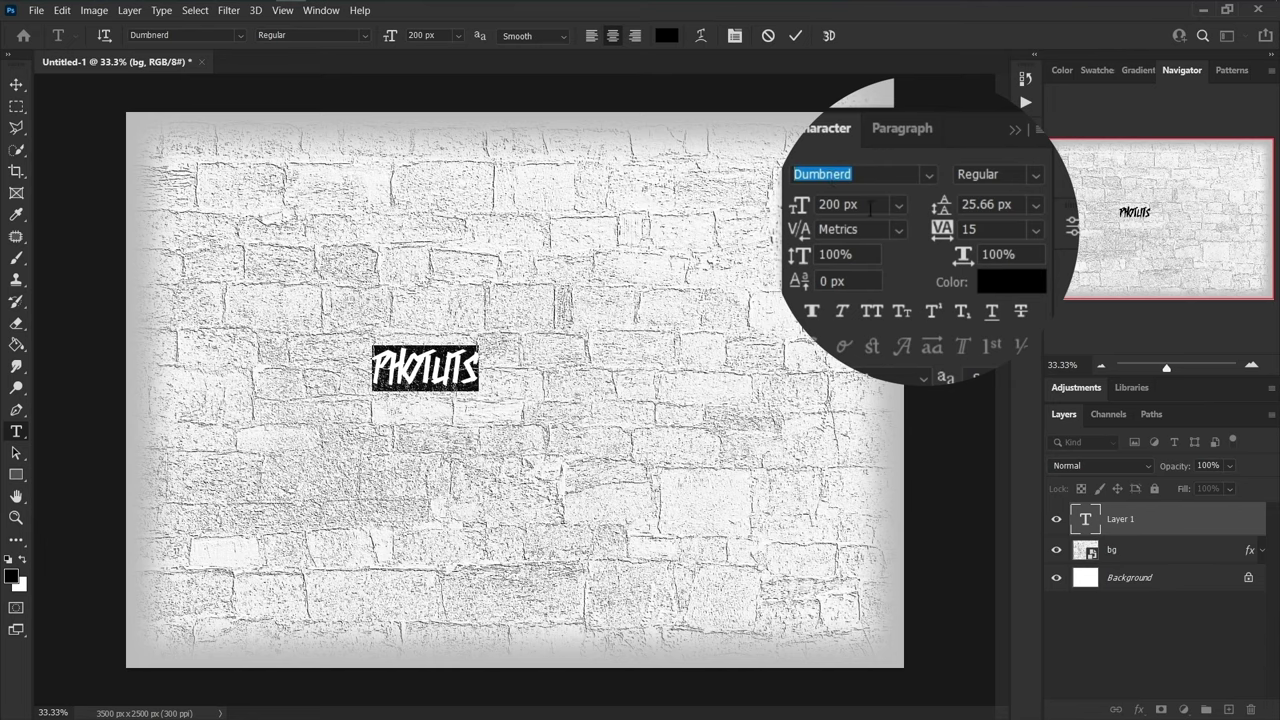
left_click(818, 205)
type("10")
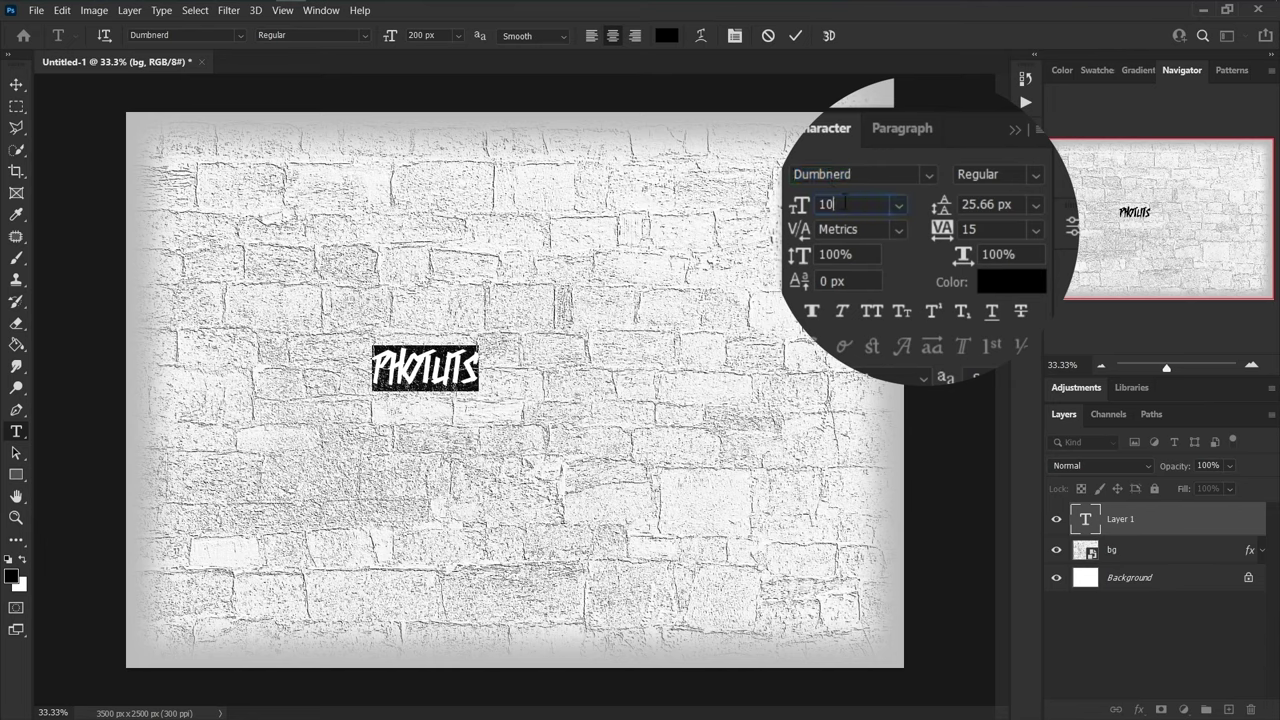
type("20")
key("Return")
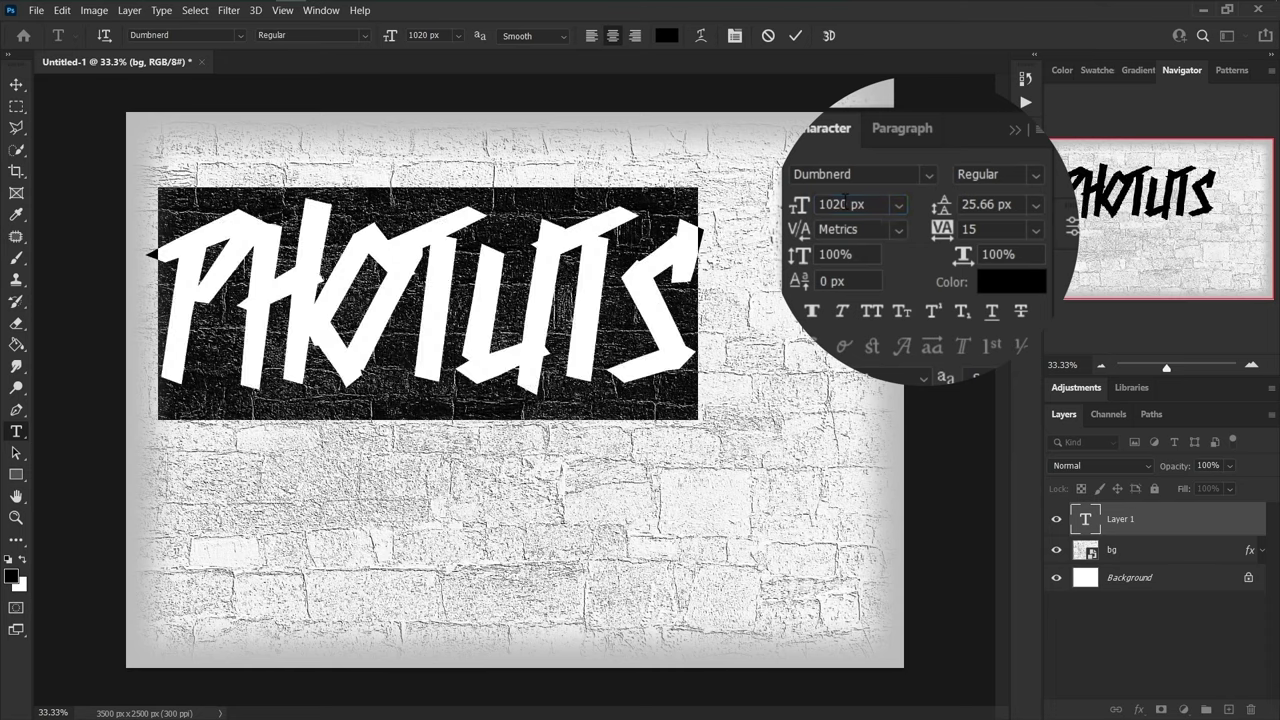
left_click(1000, 229)
type("35")
key("Return")
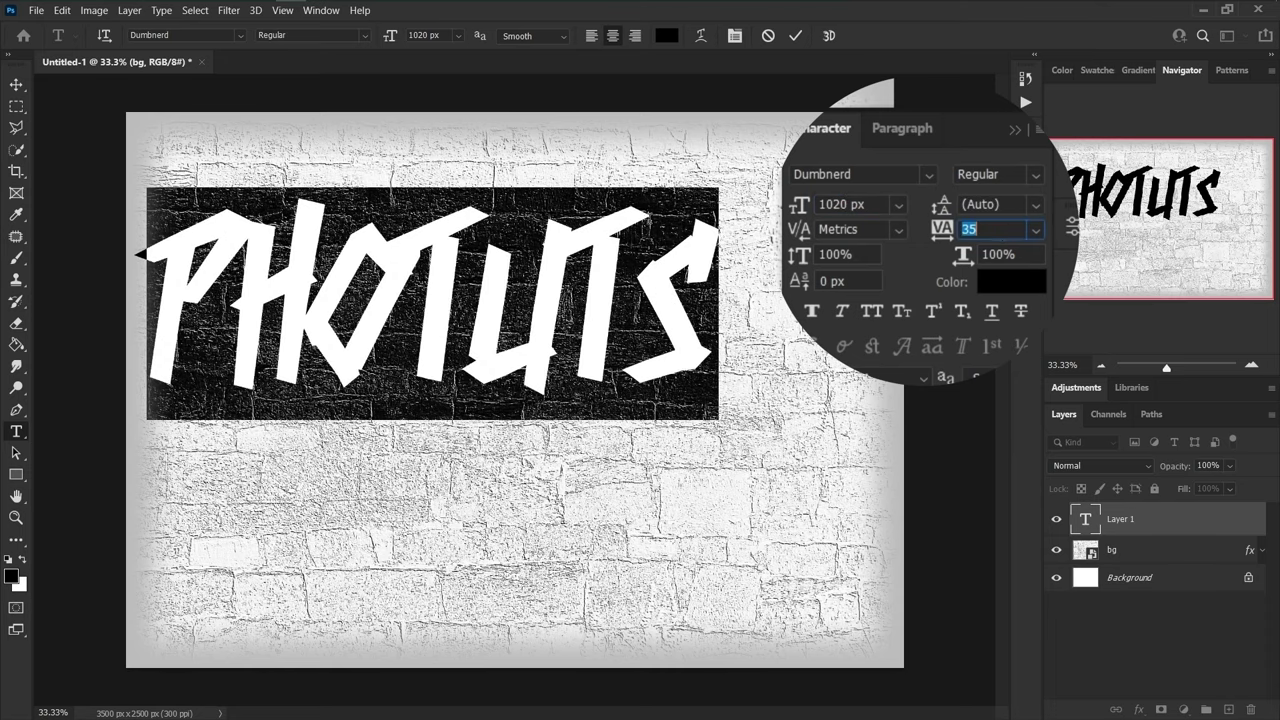
- Move the PHOTUTS text near the middle of the canvas and commit it with a black colour
left_click_drag(440, 142, 518, 215)
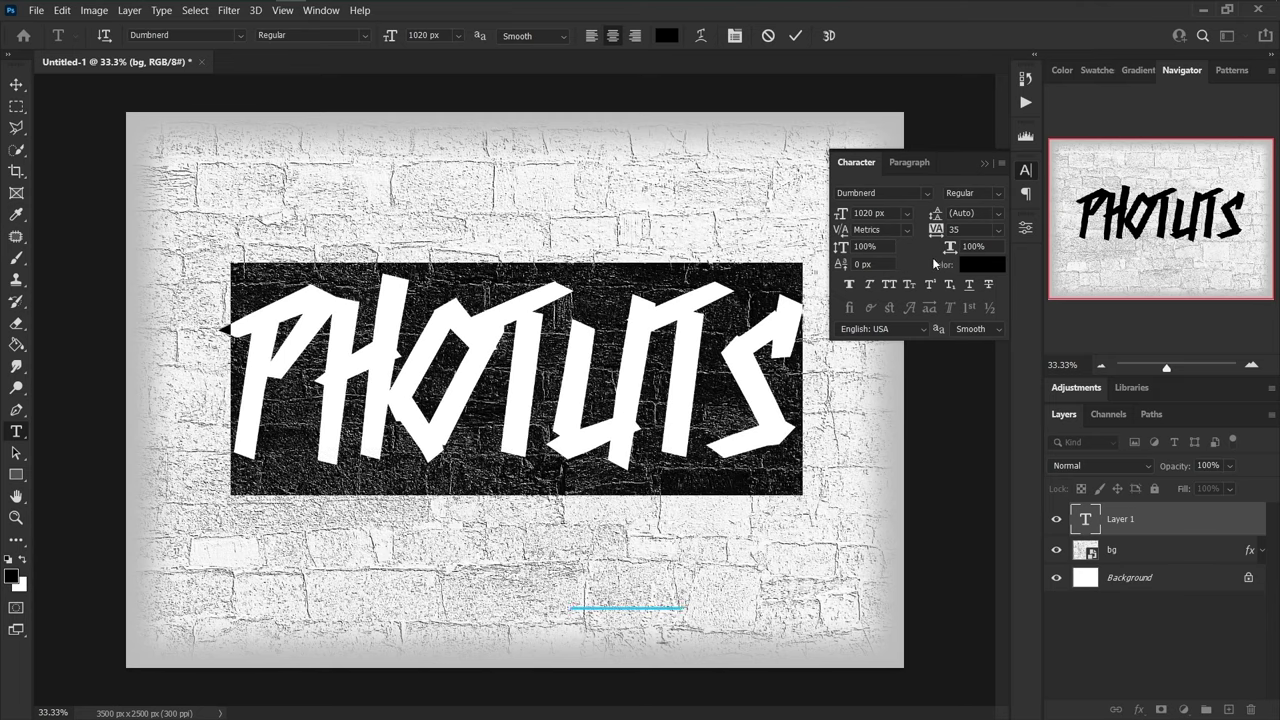
left_click(982, 264)
left_click(1141, 148)
key("ctrl+Return")
left_click(984, 160)
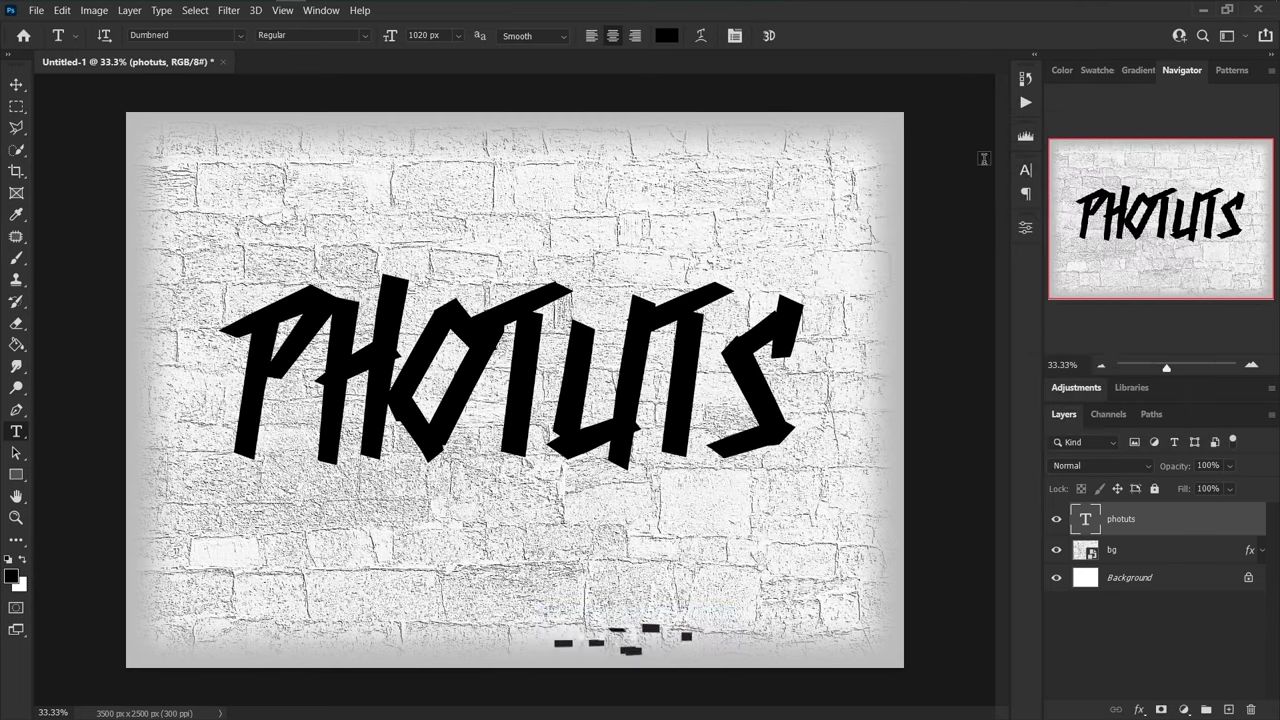
- Center the text layer on the canvas, nudging it to about X 1750 px and Y 1277 px in Free Transform
left_click(15, 85)
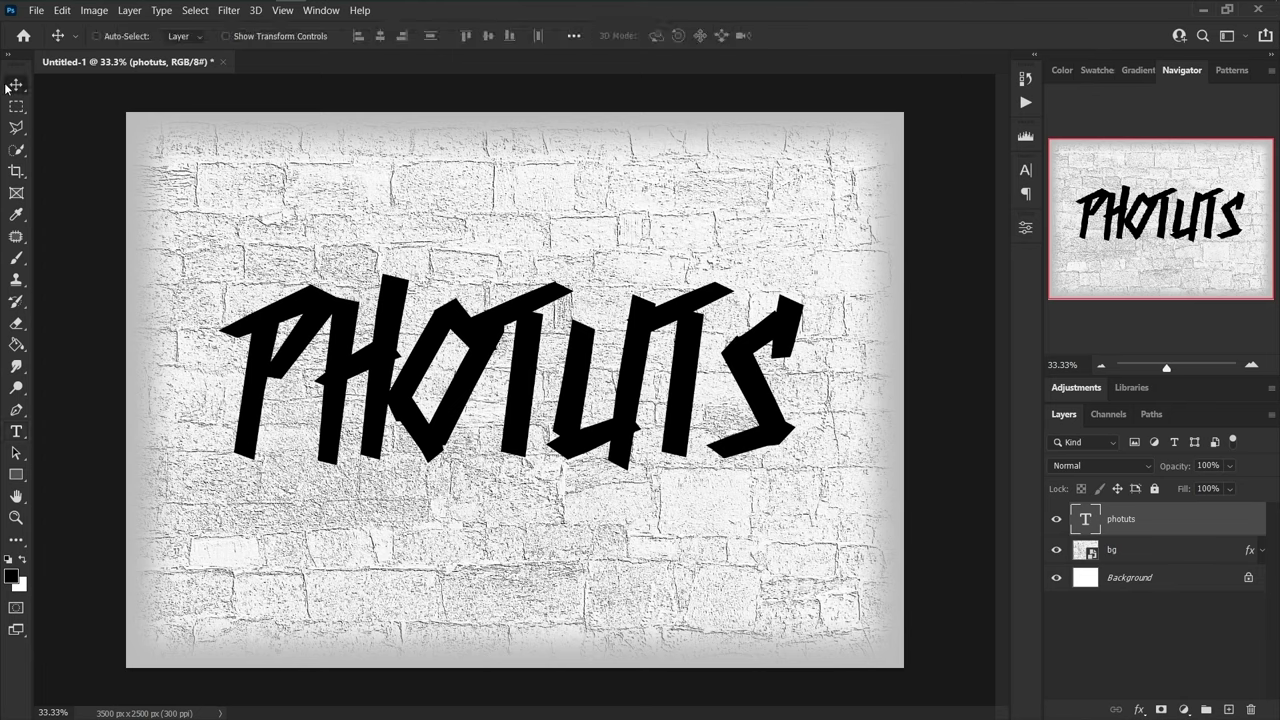
left_click_drag(559, 376, 577, 395)
key("ctrl+t")
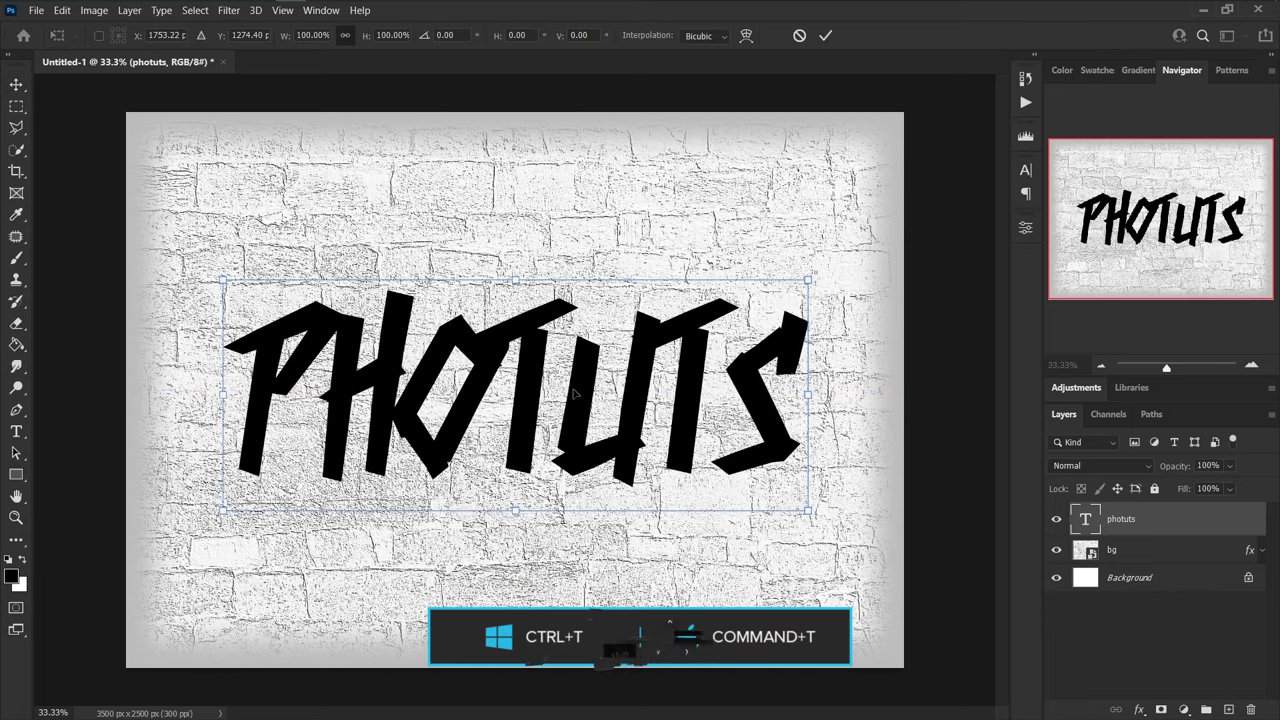
key("Left")
key("Left")
key("Left")
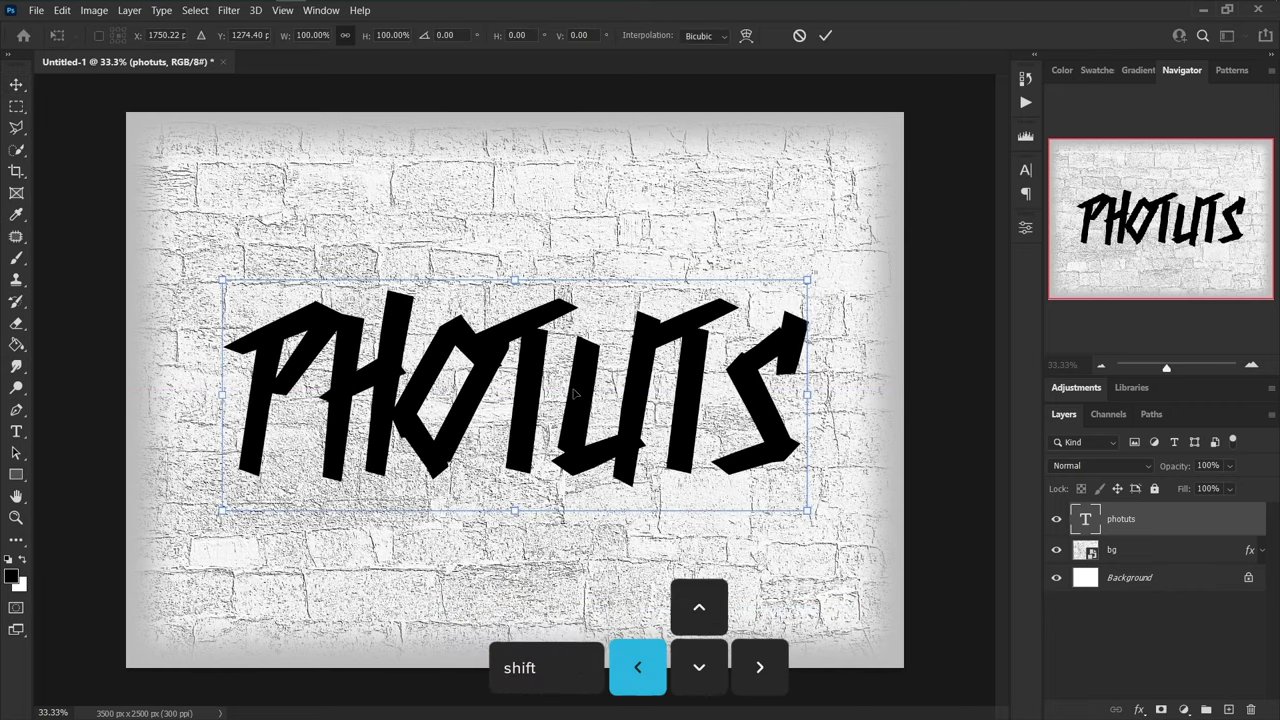
key("Down")
key("Down")
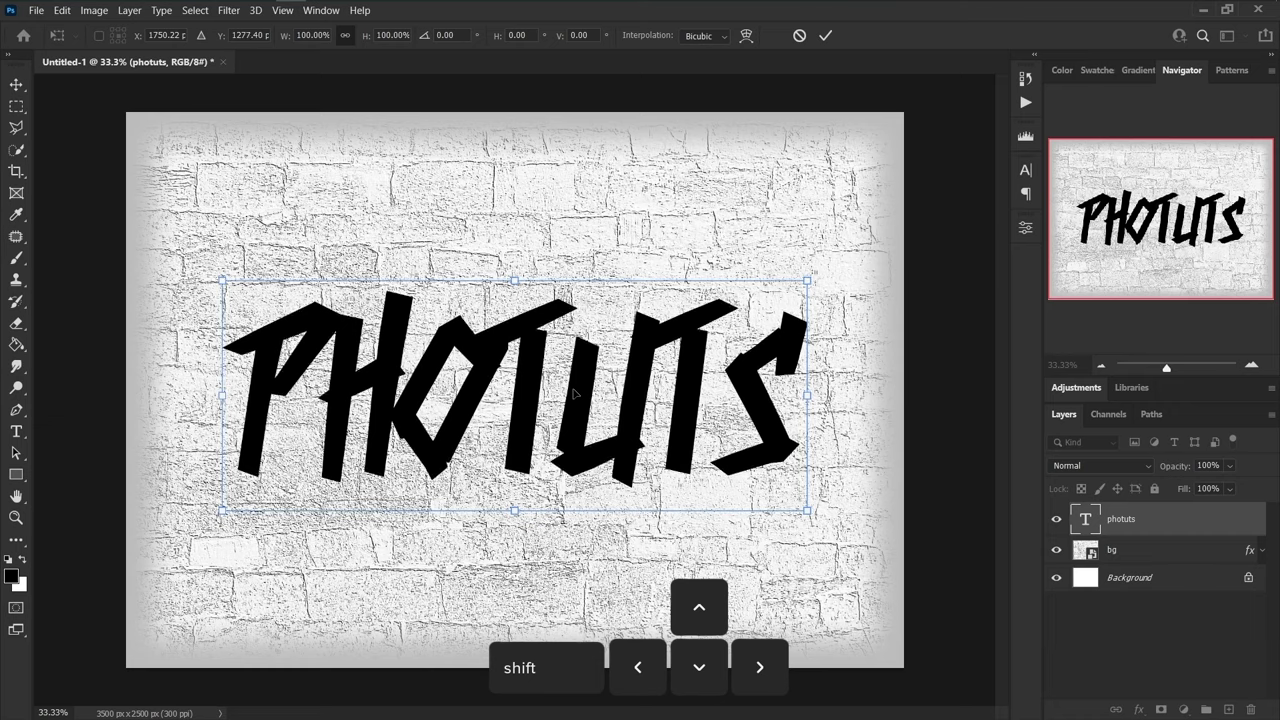
key("Return")
- Warp the PHOTUTS text with the Arc Upper style, a +25% bend and -16% vertical distortion
key("t")
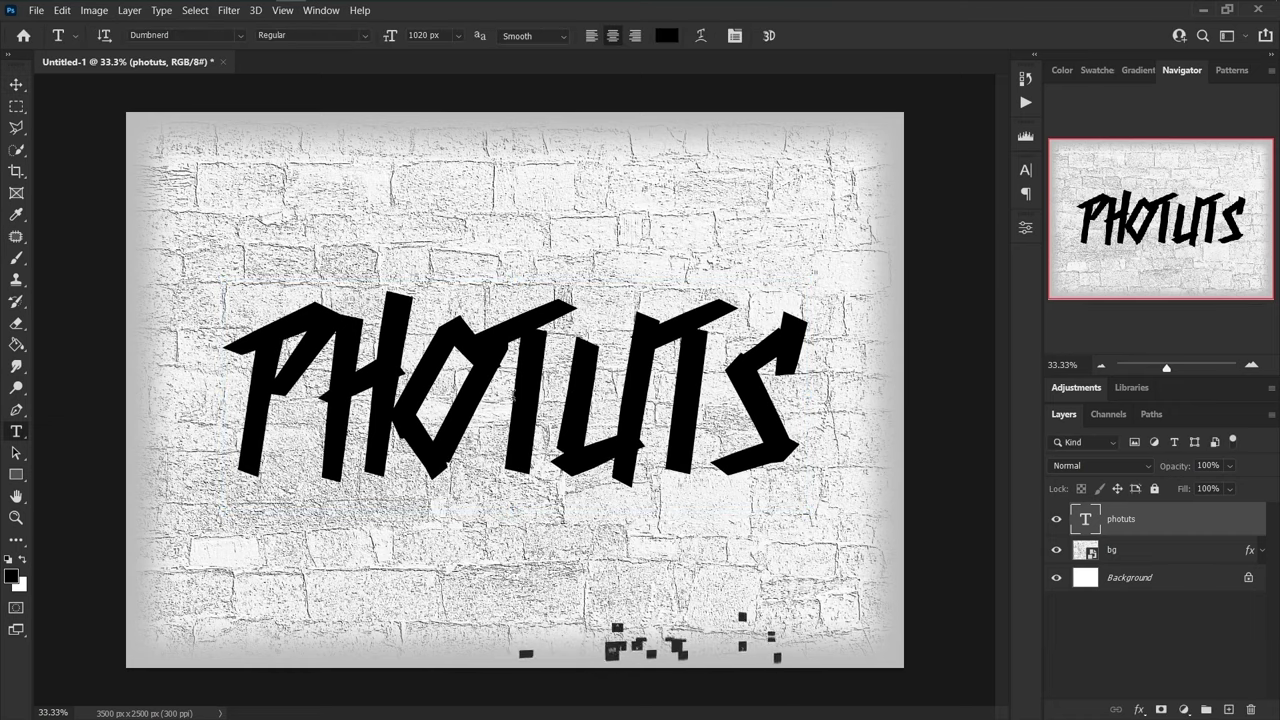
left_click(705, 42)
left_click(610, 168)
left_click(612, 242)
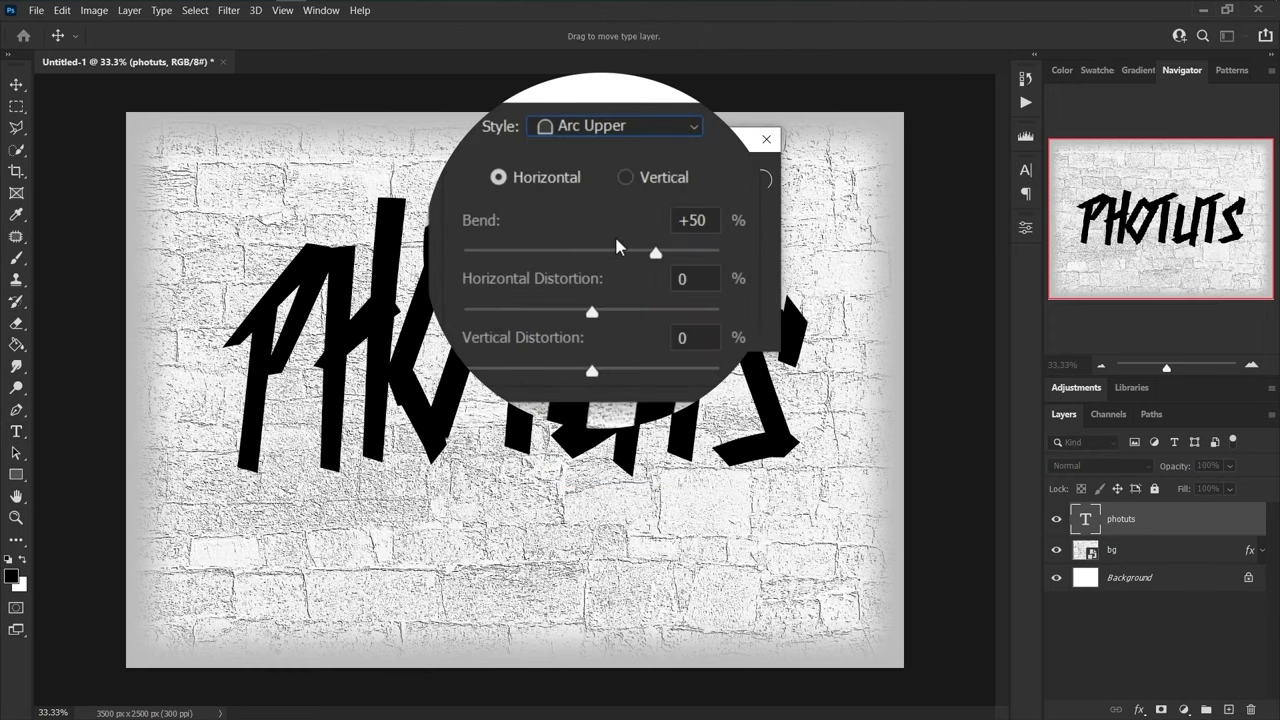
double_click(707, 222)
type("25")
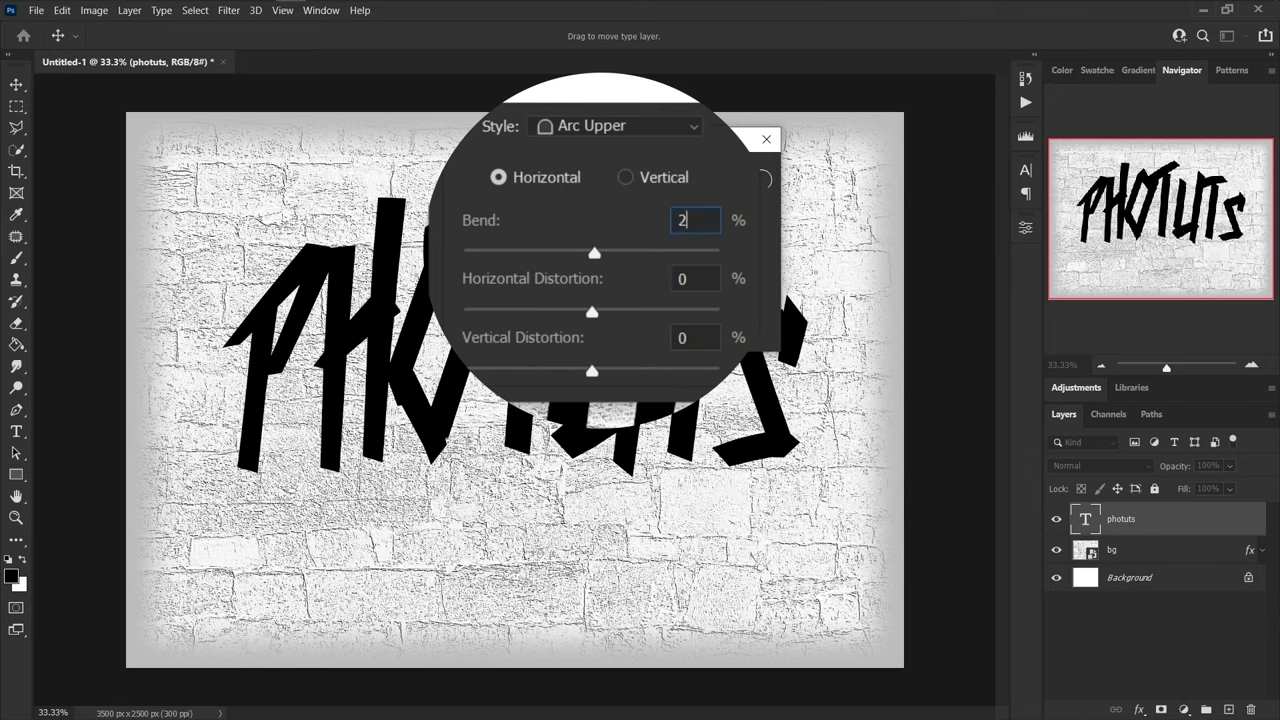
double_click(717, 278)
type("-16")
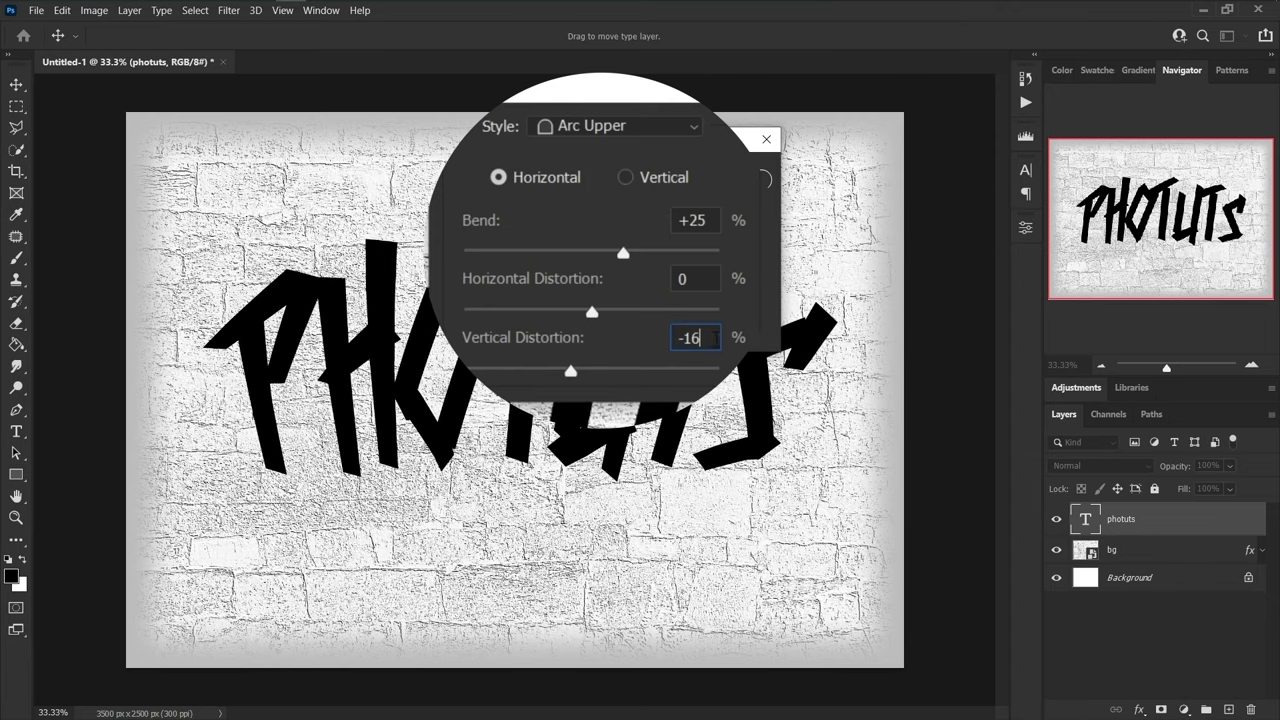
left_click(745, 180)
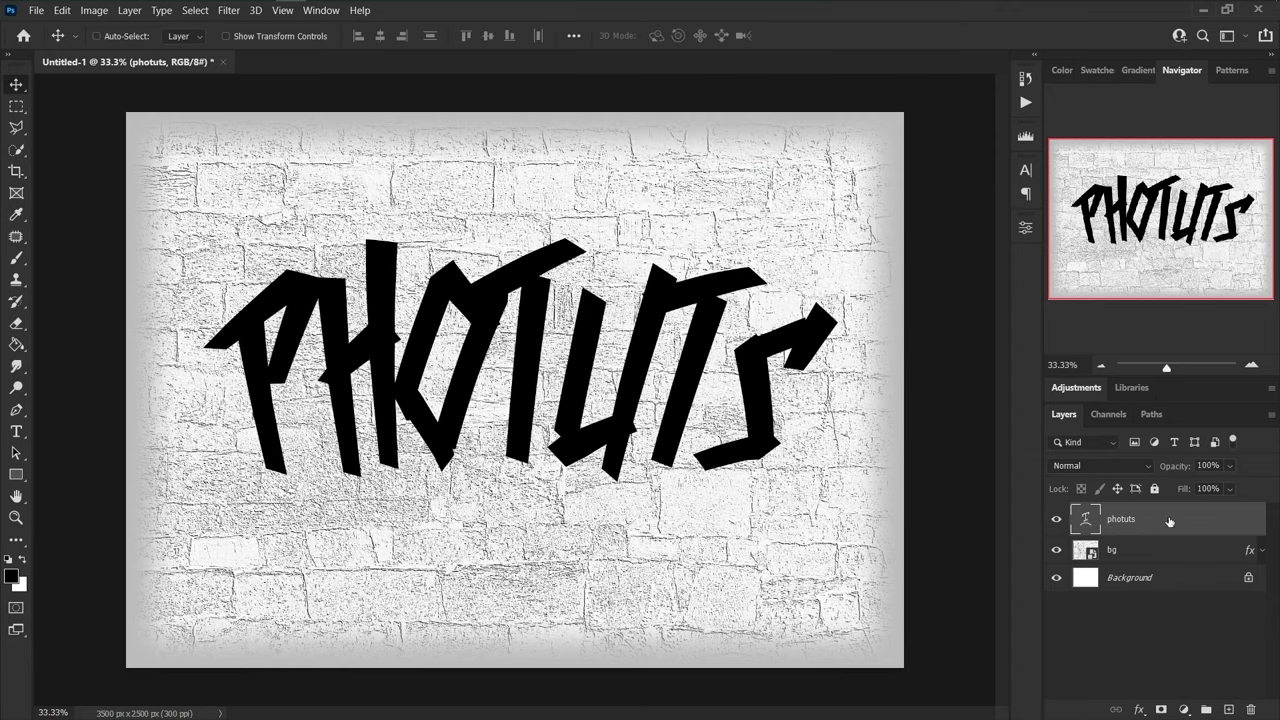
- Convert the photuts text layer to a smart object and duplicate it
right_click(1162, 519)
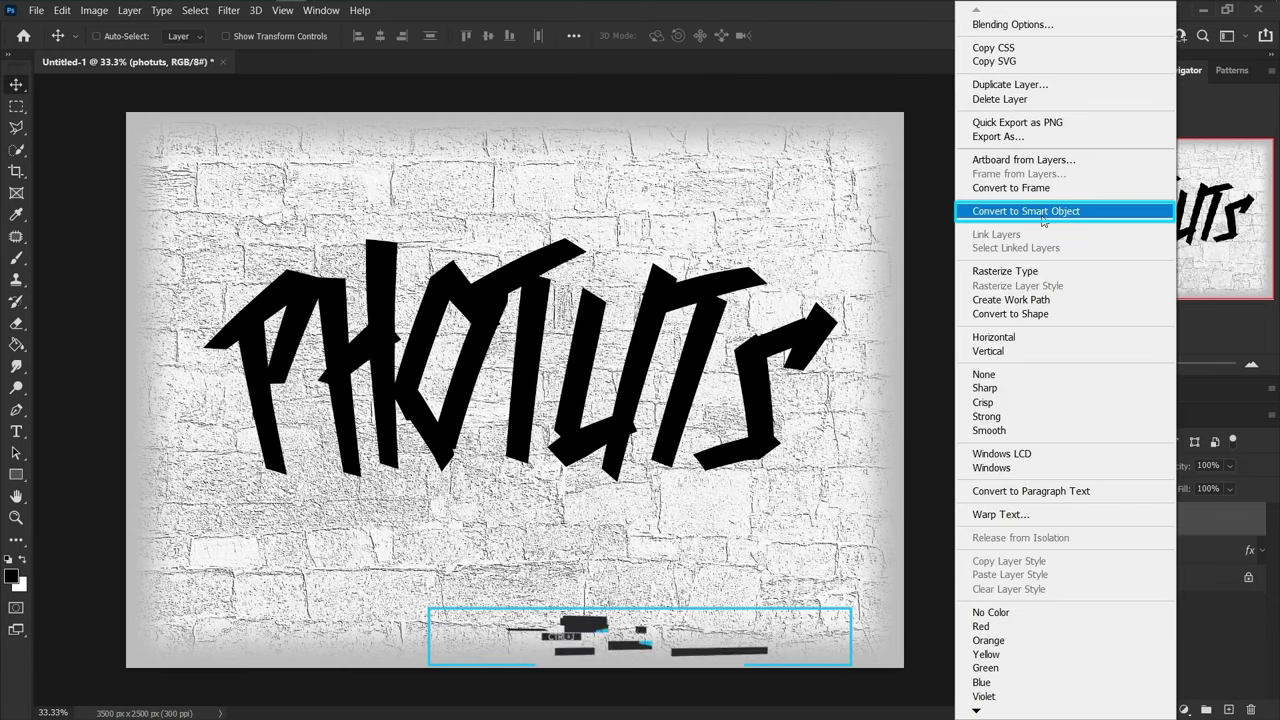
left_click(1042, 212)
key("ctrl+j")
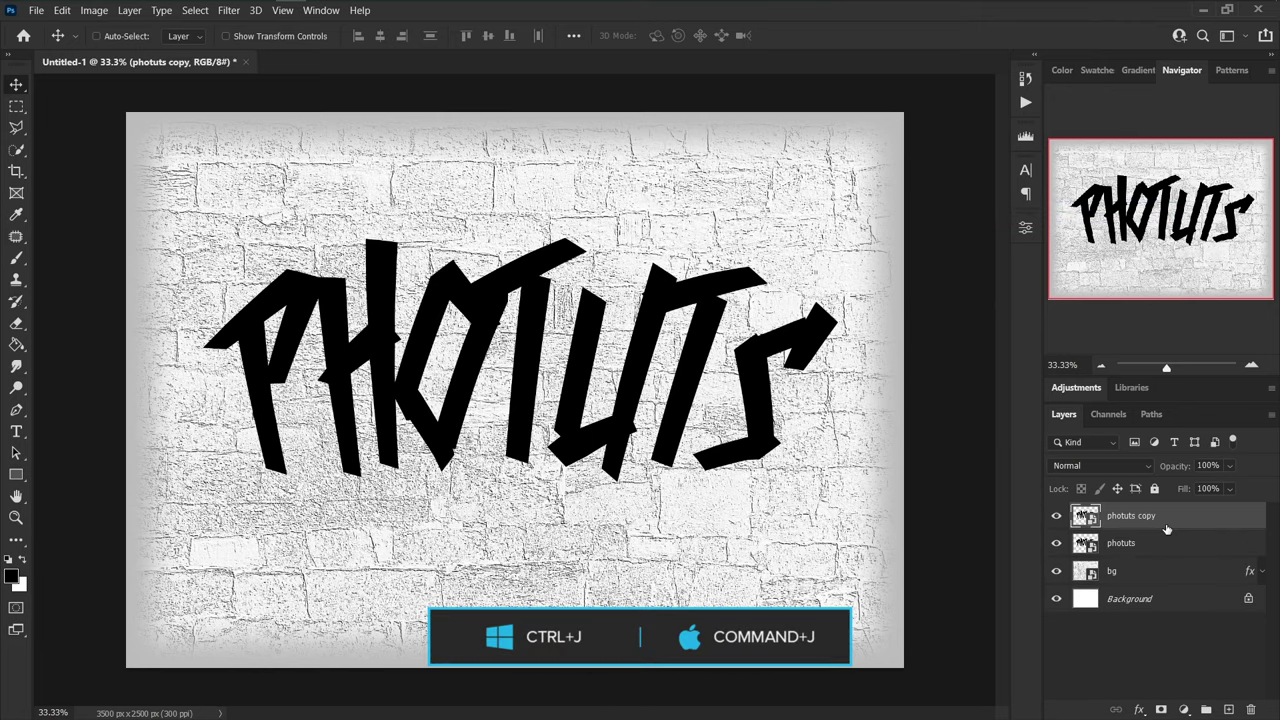
- Hide the original photuts layer and rename its copy as Text Effects
left_click(1056, 543)
double_click(1127, 516)
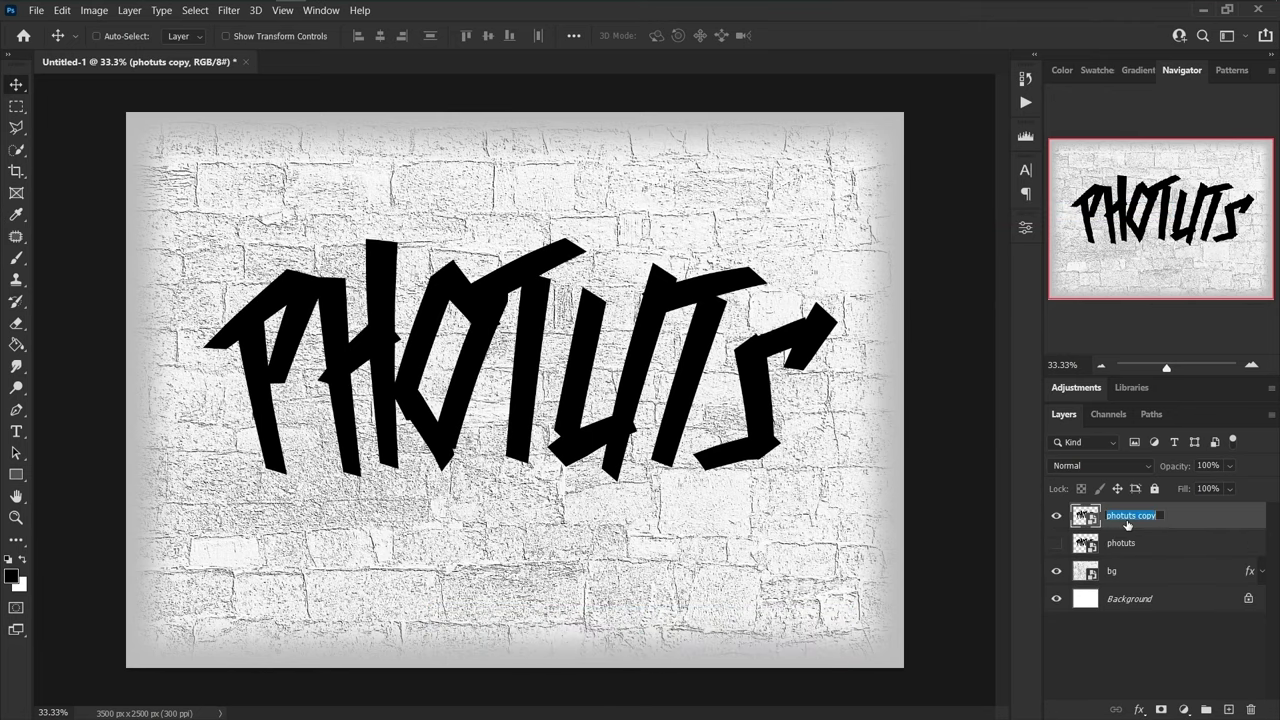
type("Text Effects")
key("Return")
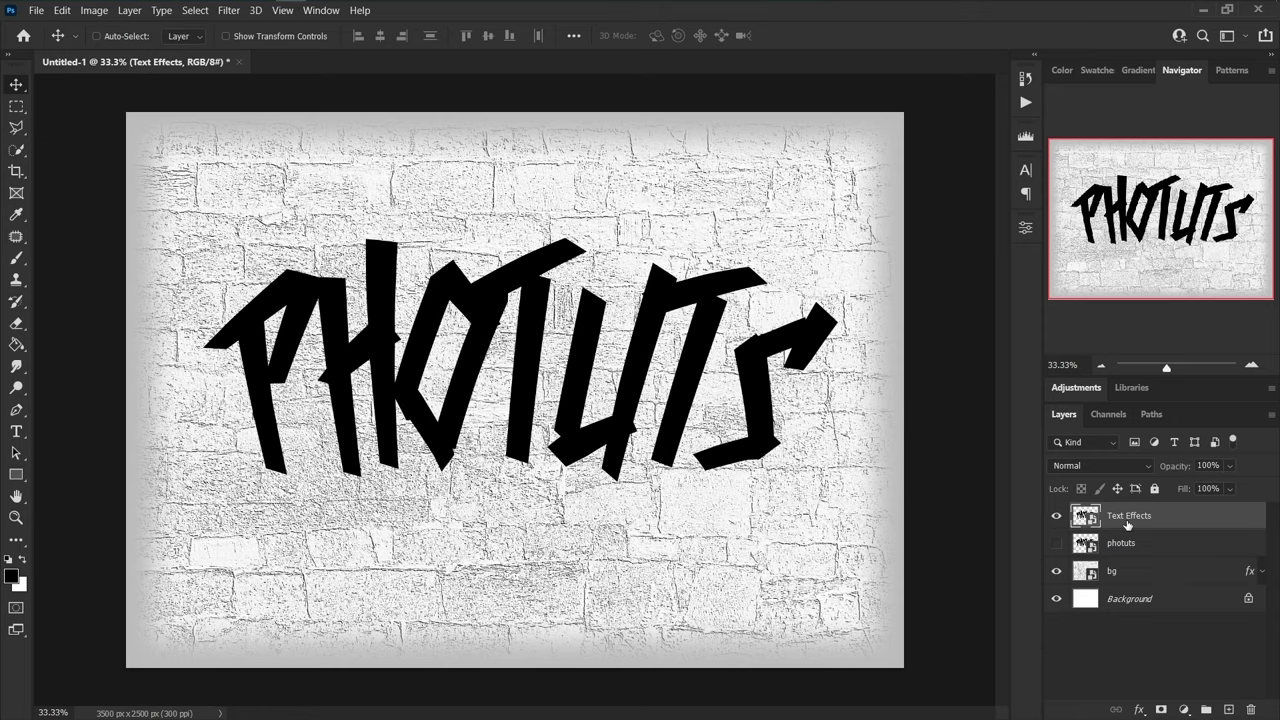
- Add a Drop Shadow to the Text Effects layer with Normal blend mode and color 000000
double_click(1197, 521)
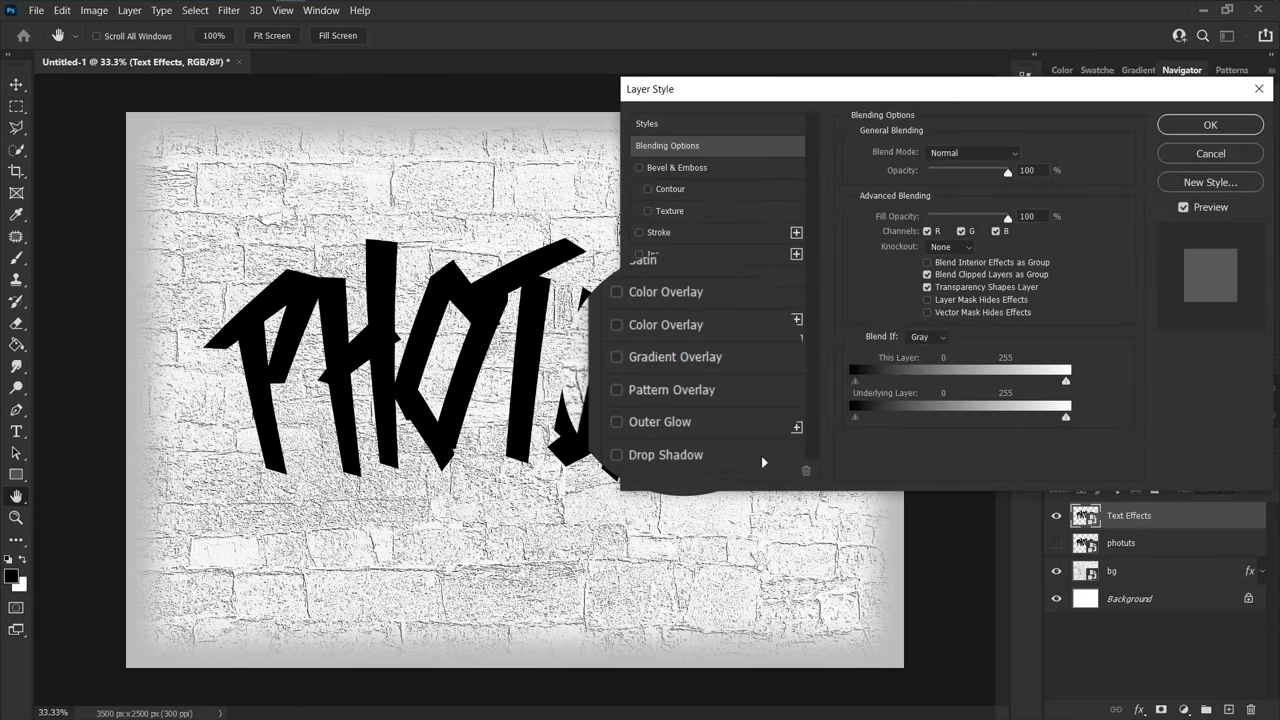
left_click(705, 427)
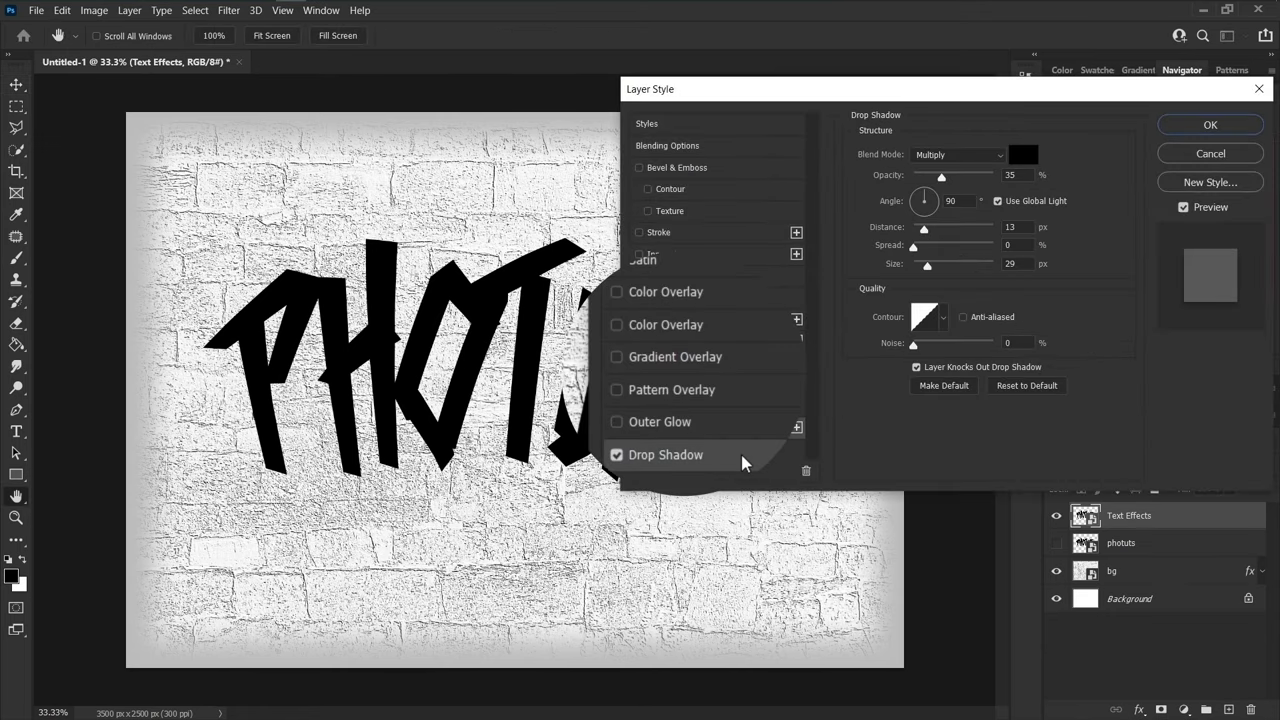
left_click(968, 154)
left_click(962, 147)
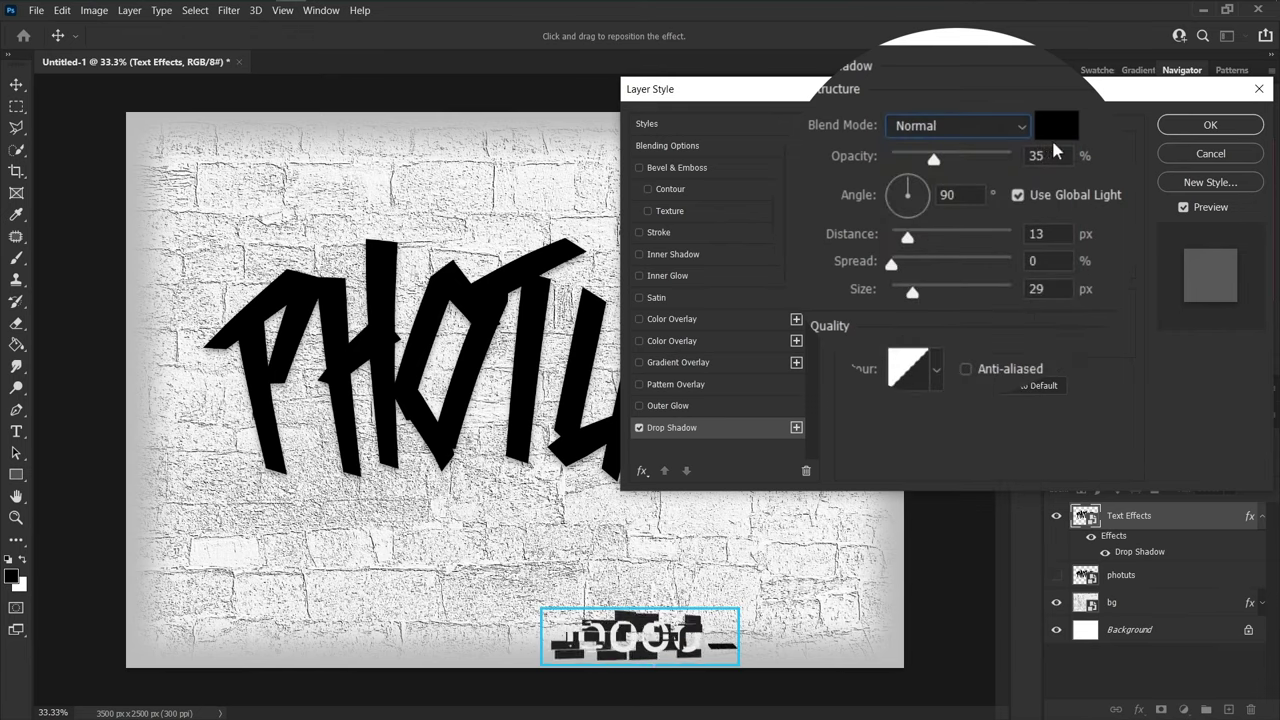
left_click(1062, 132)
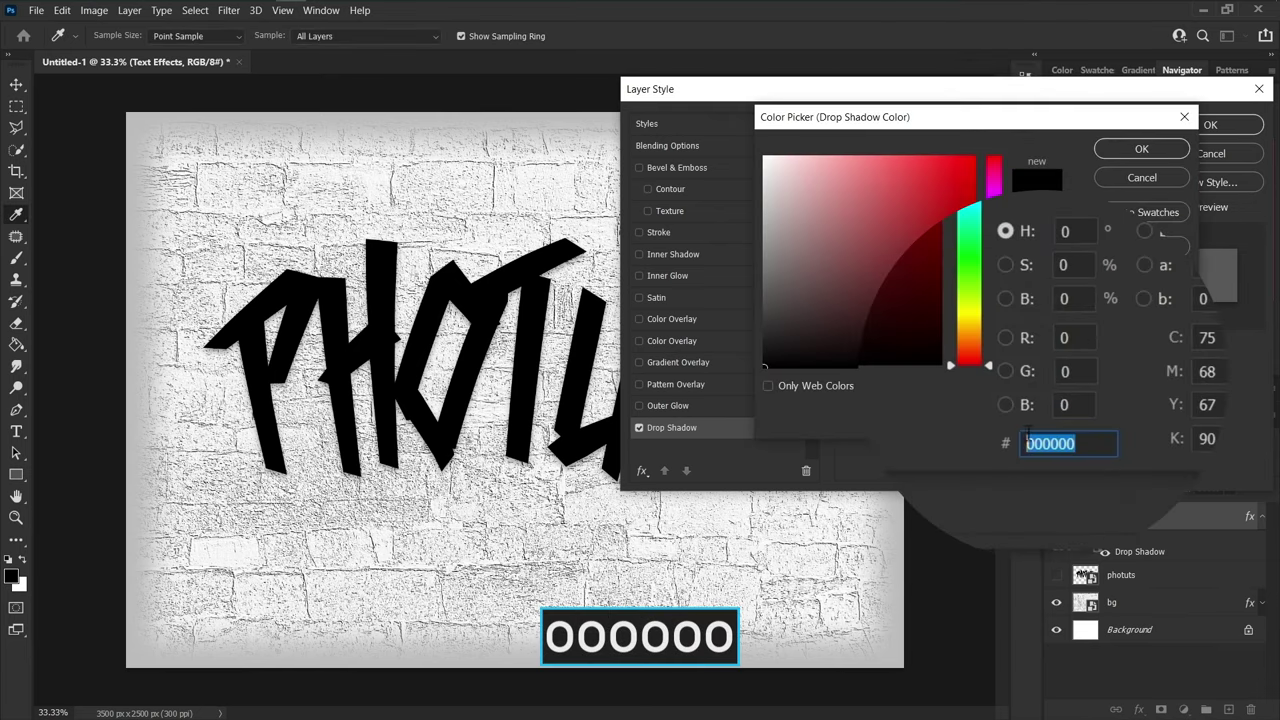
left_click(1142, 148)
- Set the drop shadow to 100% opacity, 90° angle, 0 px distance, 100% spread and 10 px size
left_click(1056, 158)
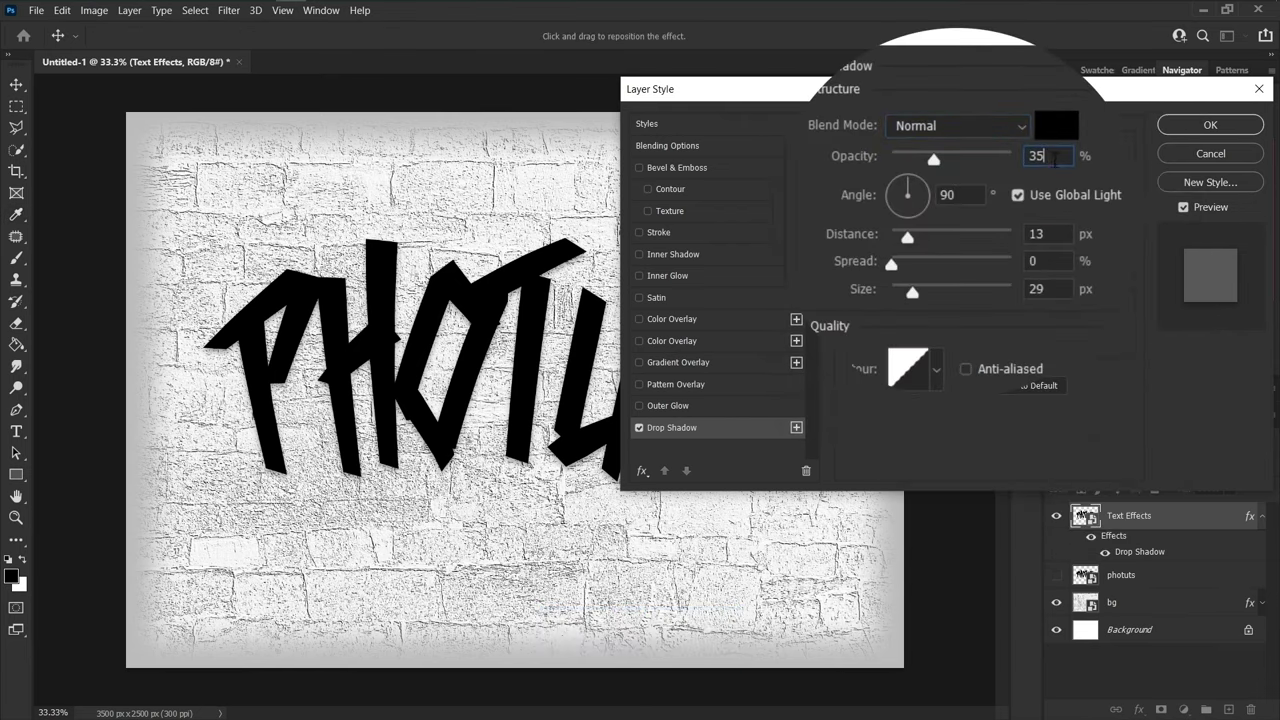
left_click_drag(934, 160, 1012, 157)
left_click(964, 194)
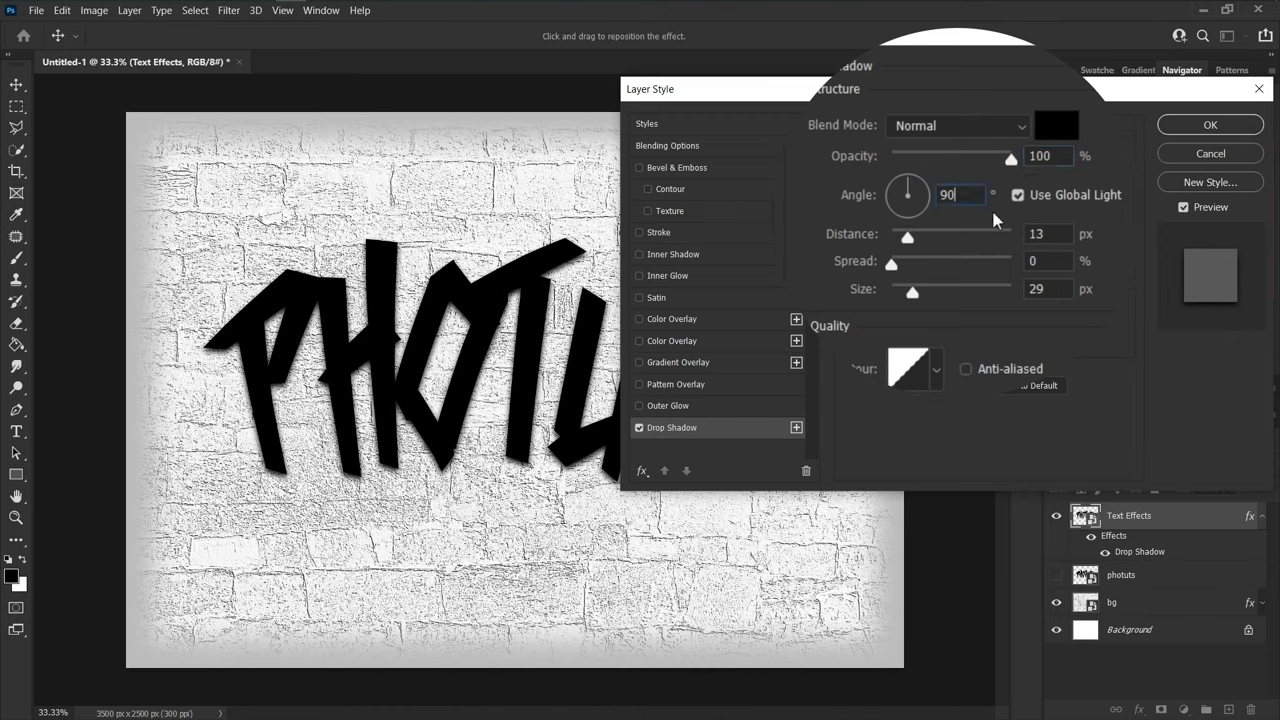
left_click_drag(908, 238, 1012, 262)
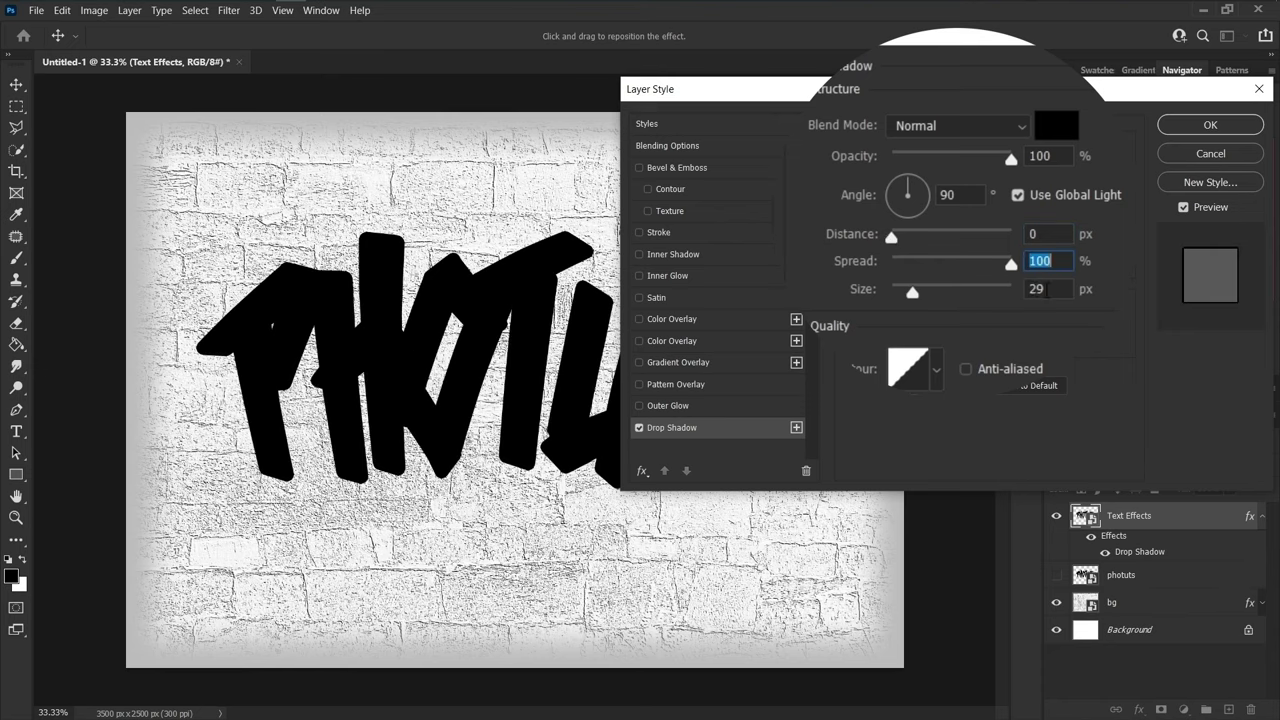
left_click_drag(908, 291, 904, 289)
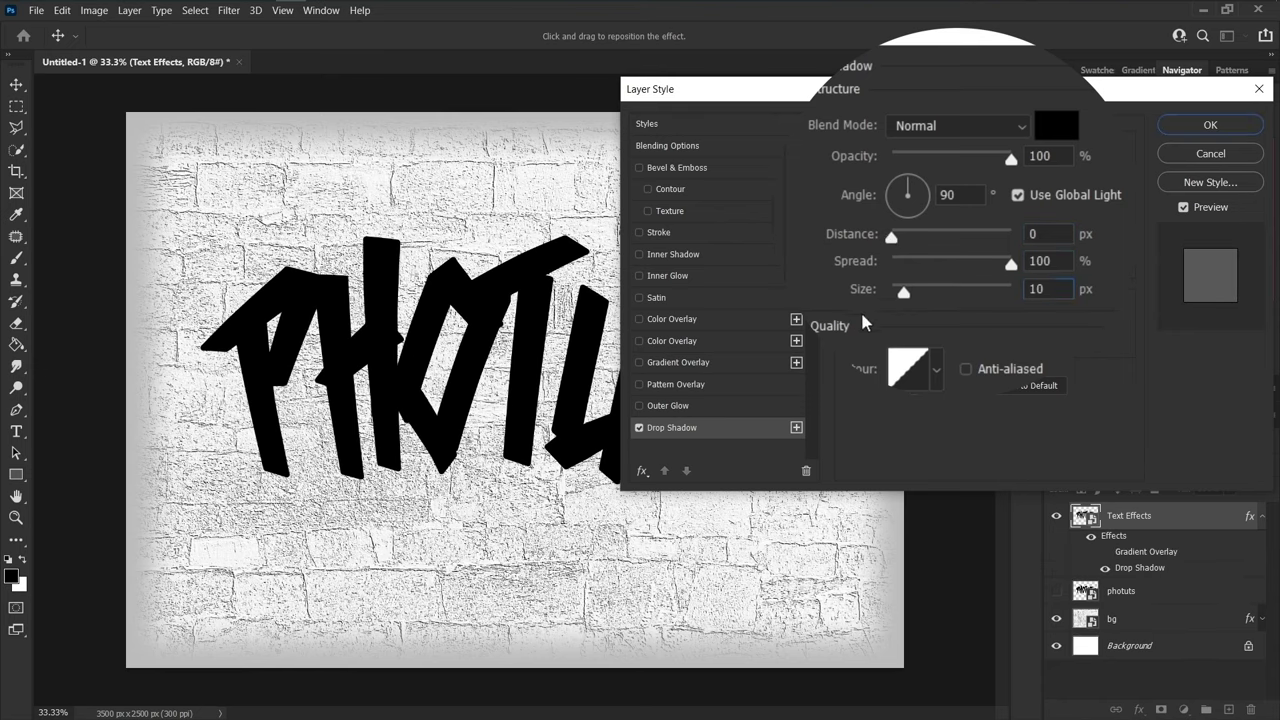
- Add a Gradient Overlay at 100% opacity and import the Graffiti Text Effect Gradients.grd presets for it
left_click(688, 362)
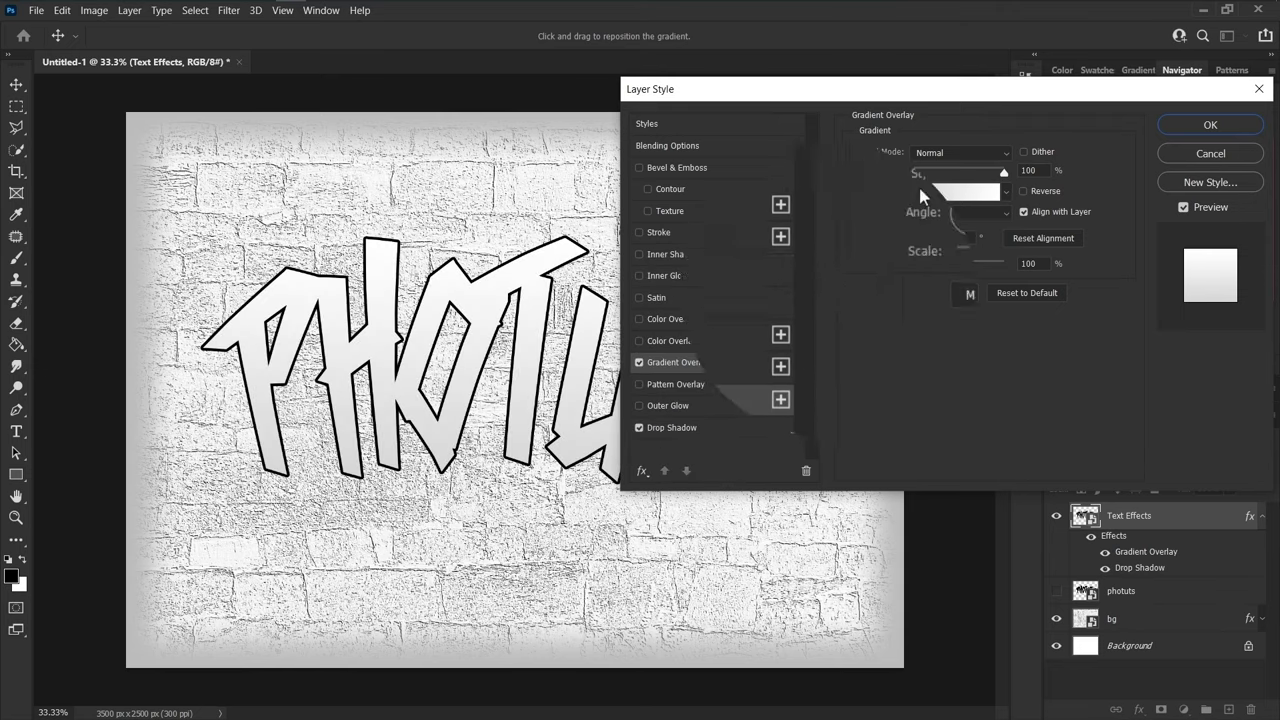
left_click(1077, 153)
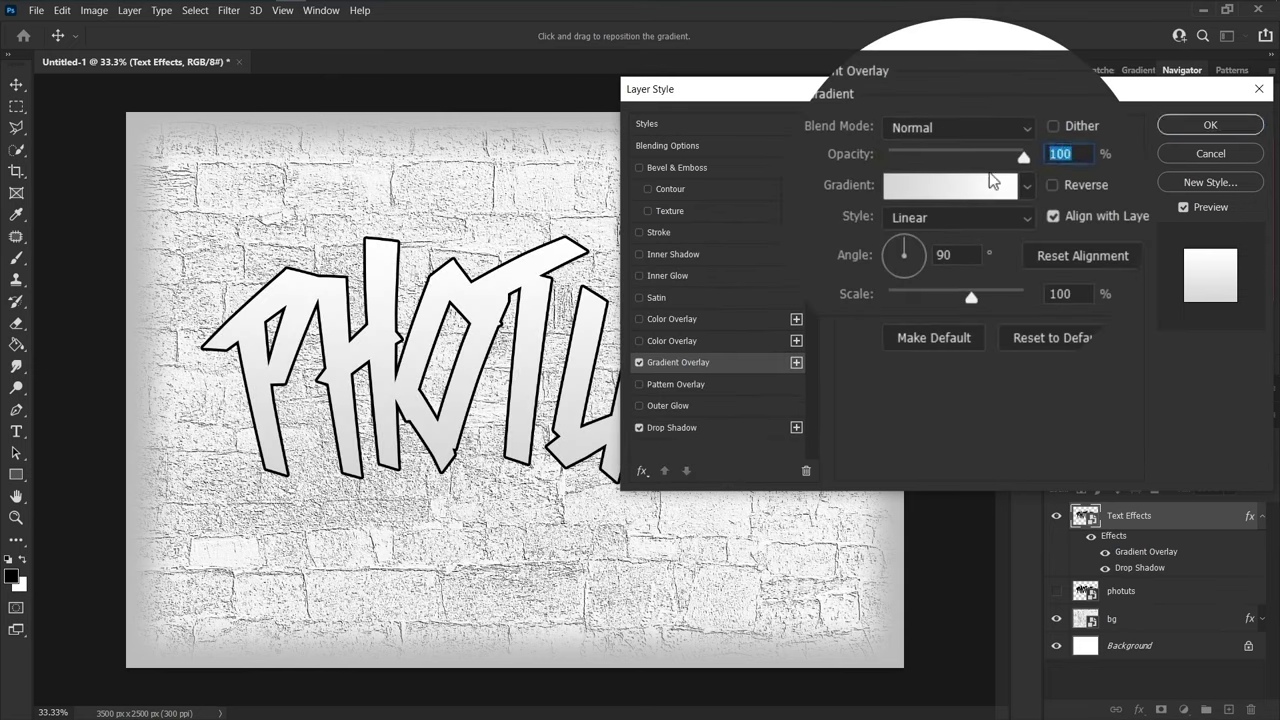
left_click(956, 189)
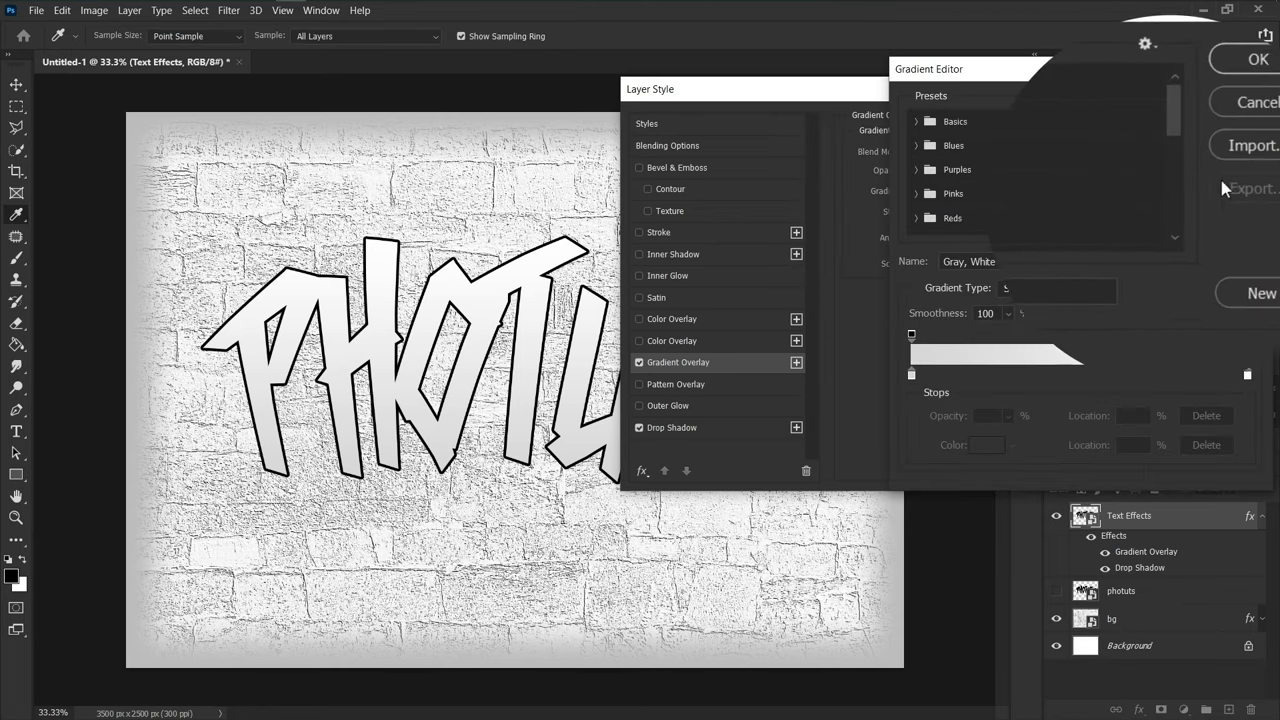
left_click(1248, 148)
left_click(850, 218)
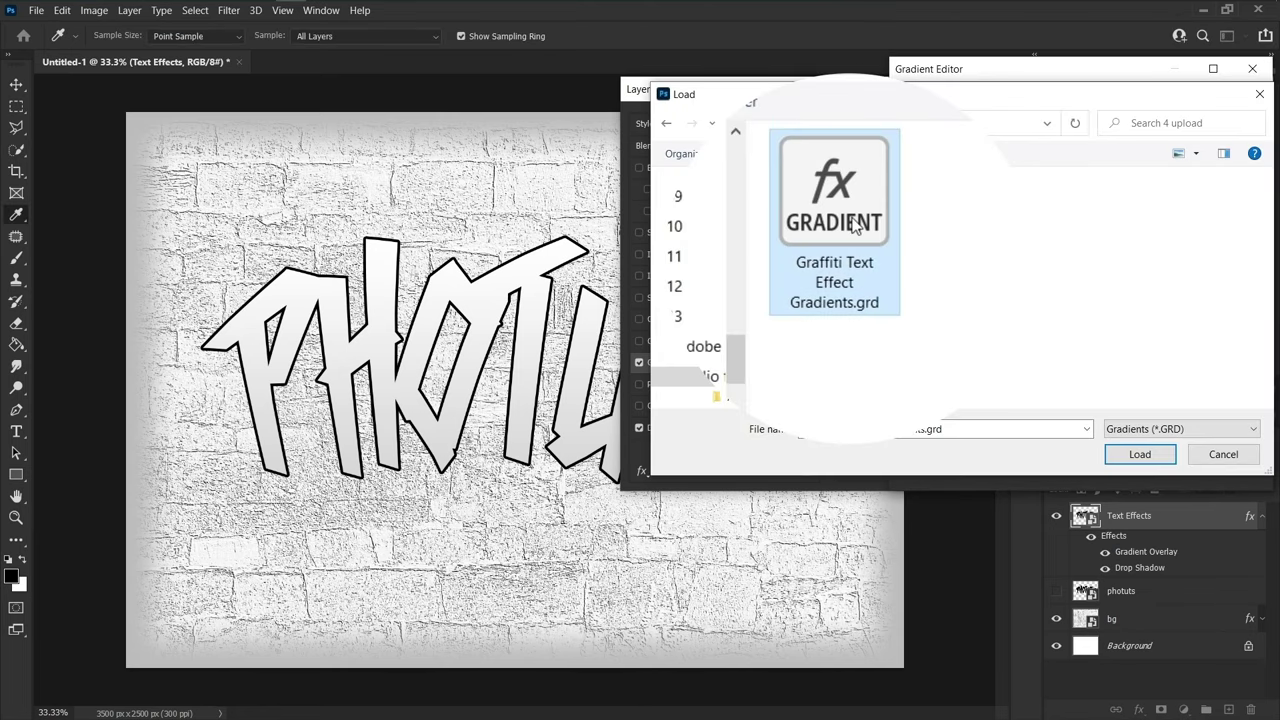
left_click(1140, 455)
- Apply the purple-blue-green-yellow gradient from the Graffiti Text Effect Gradients group to the overlay
scroll(1177, 168, "down", 5)
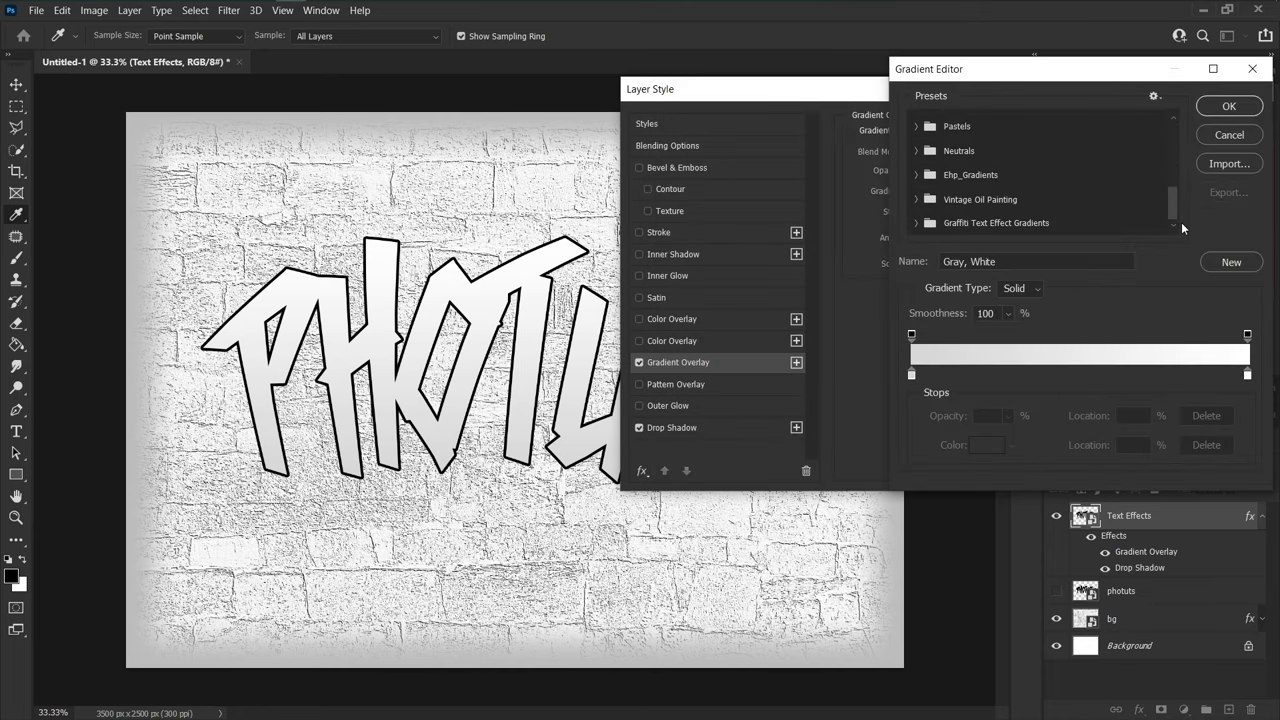
left_click(1010, 228)
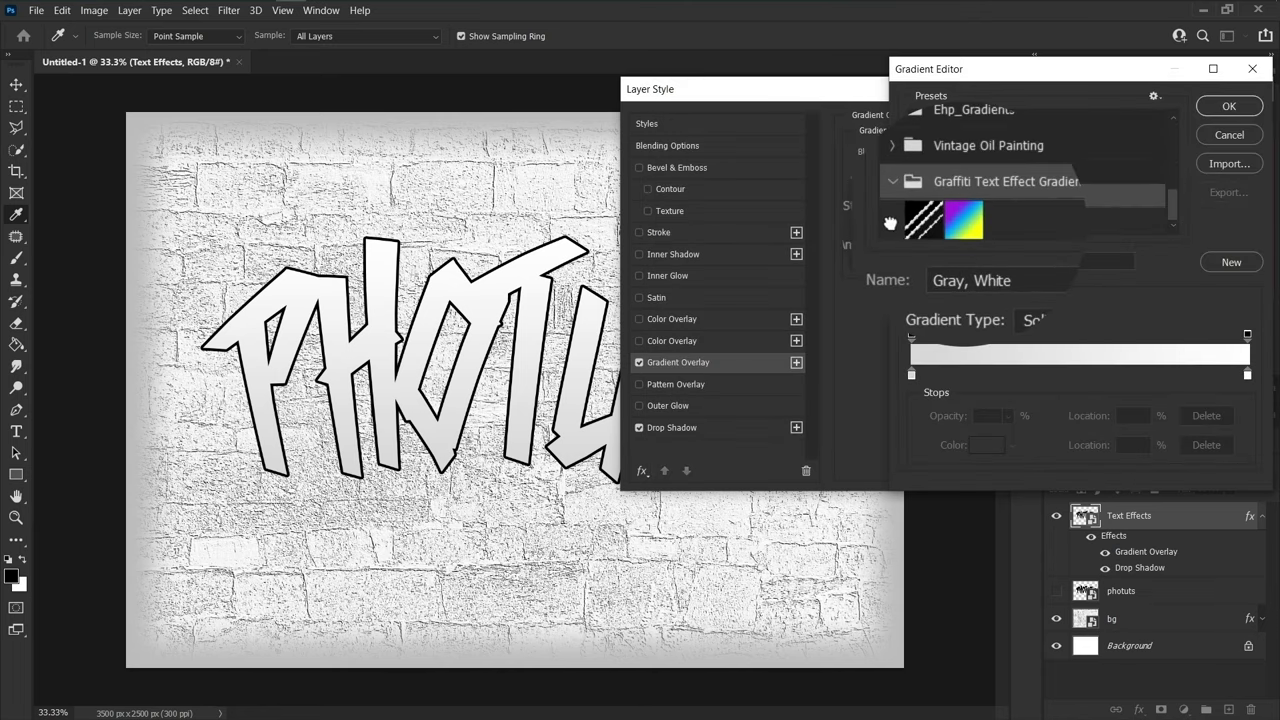
left_click(960, 222)
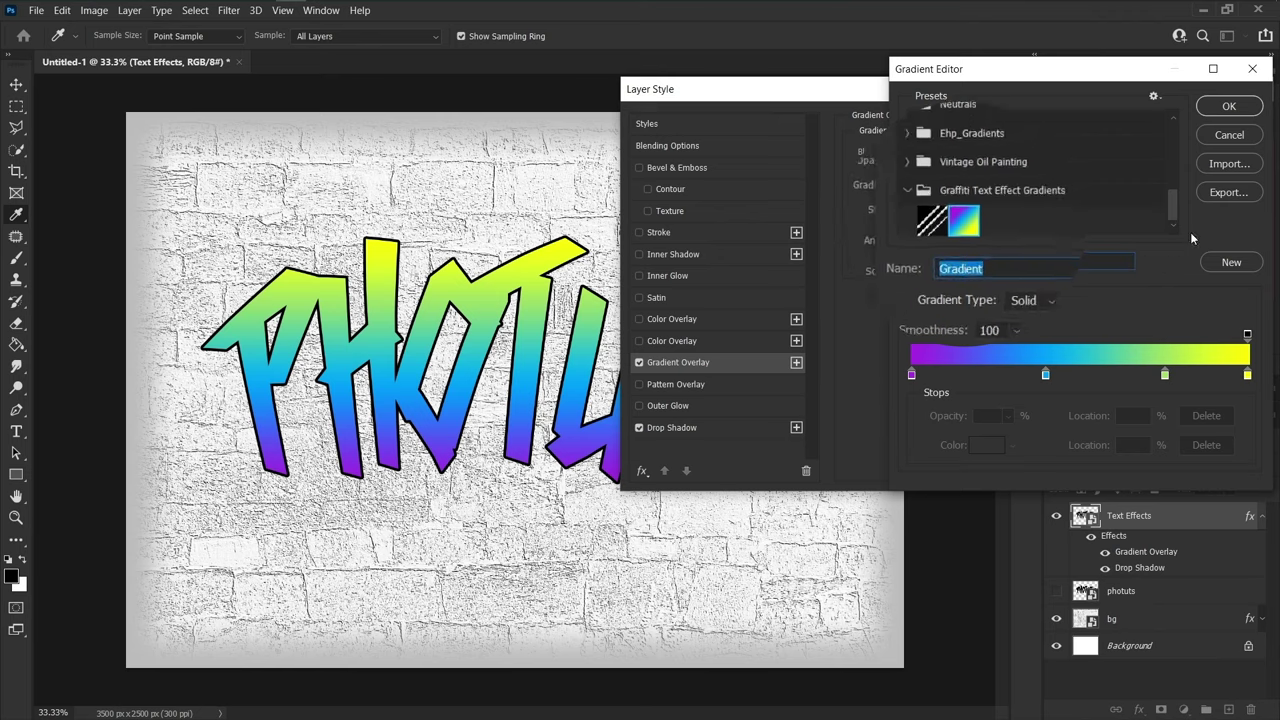
left_click(1229, 107)
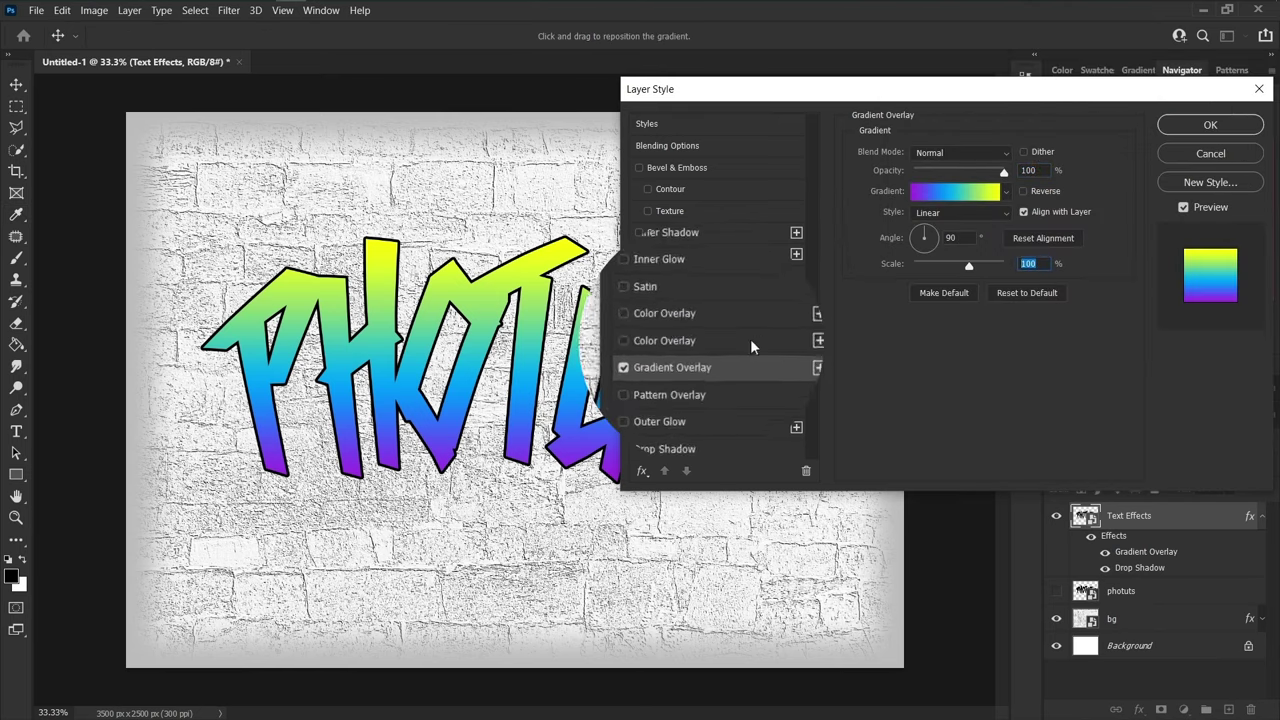
- Add a Color Overlay above the gradient with Color Dodge blending, color 313131 and about 36% opacity
left_click(672, 342)
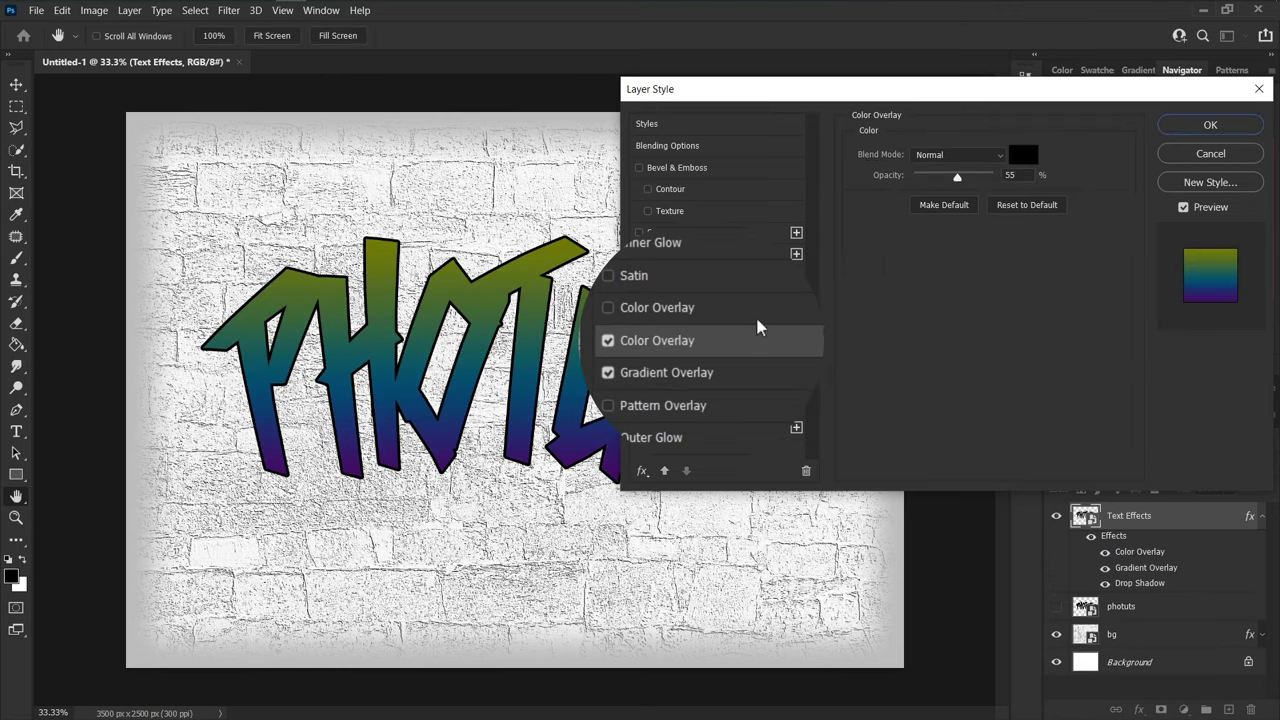
left_click(958, 154)
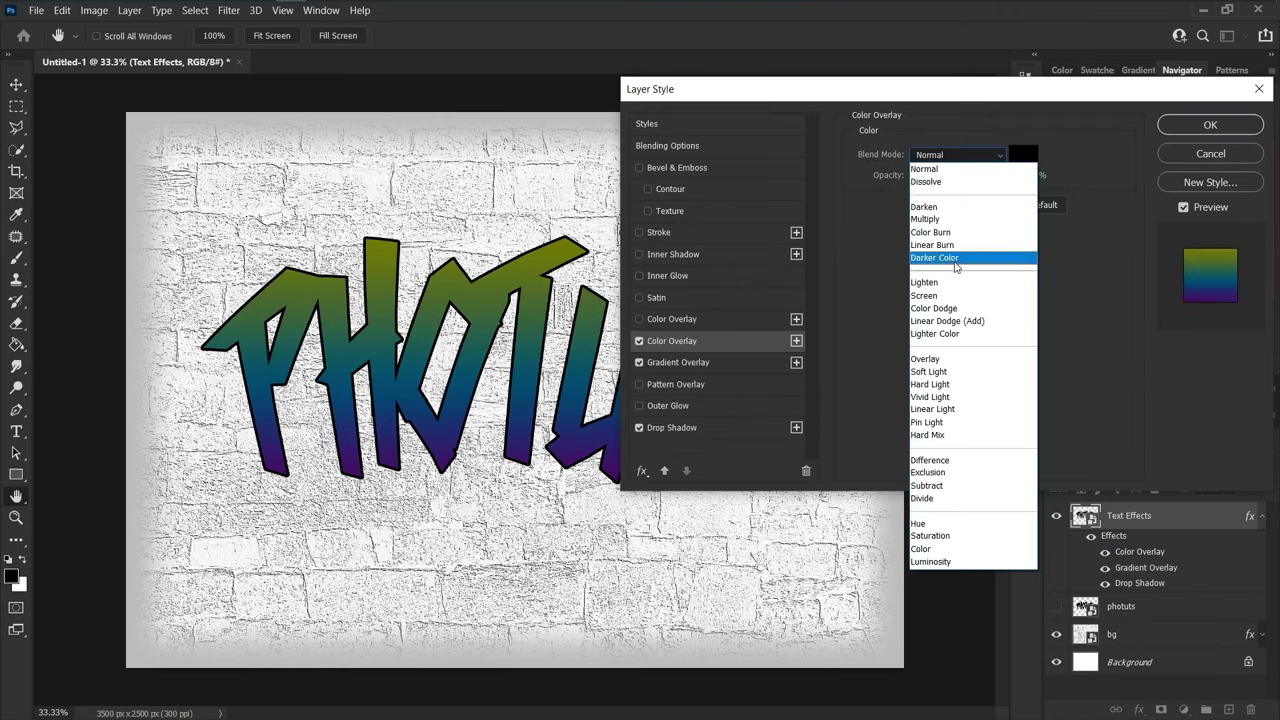
left_click(935, 308)
left_click(1021, 158)
type("313131")
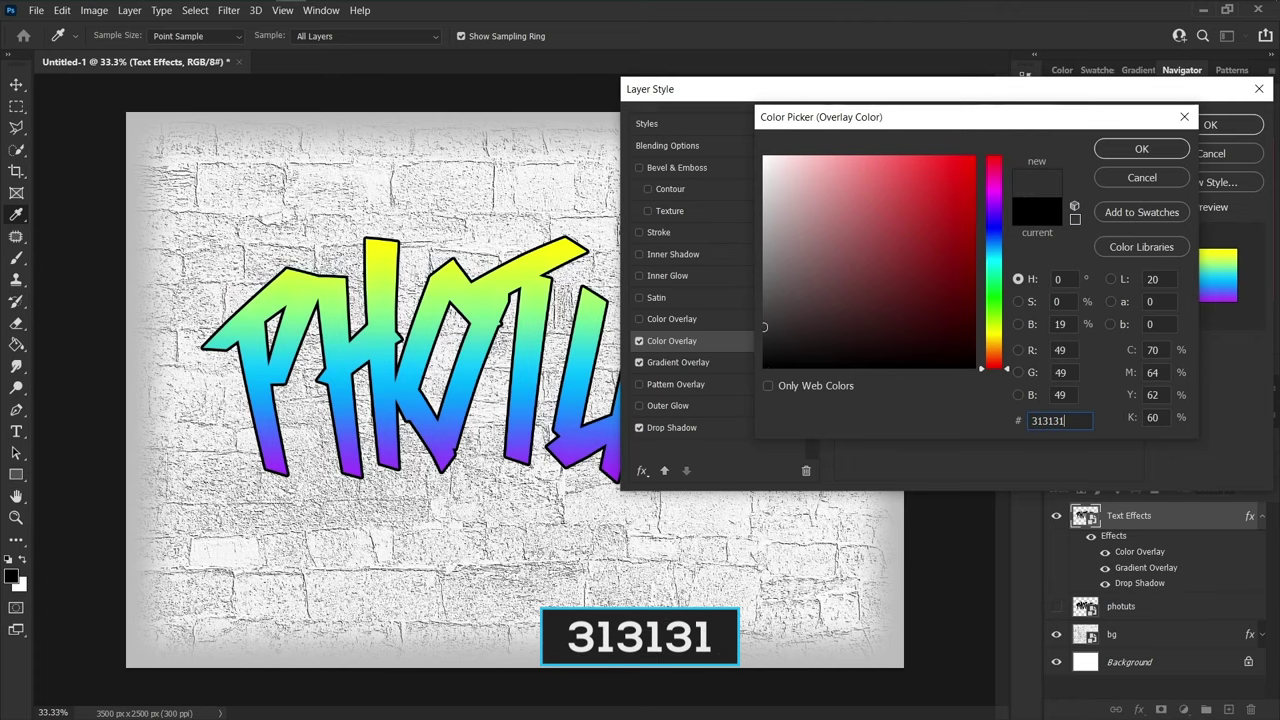
left_click(1122, 149)
left_click_drag(957, 177, 943, 179)
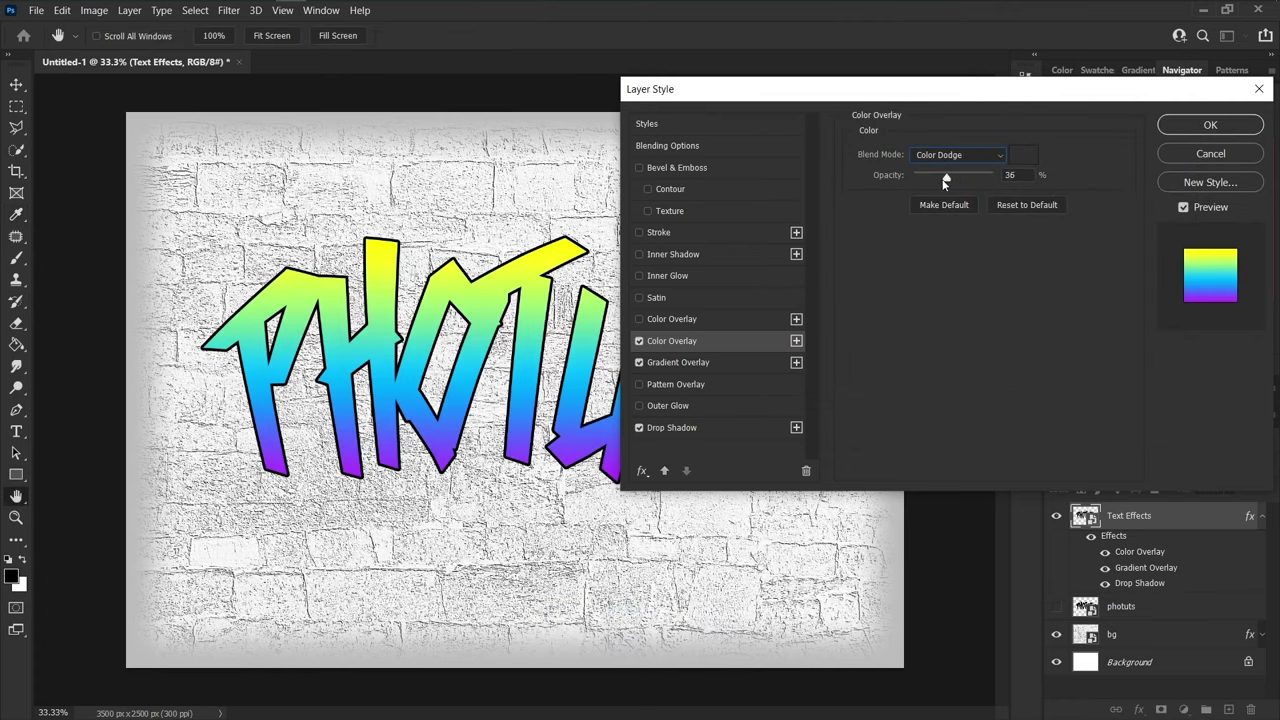
- Add an Inner Shadow with Color Dodge blending and color 009cff
left_click(680, 254)
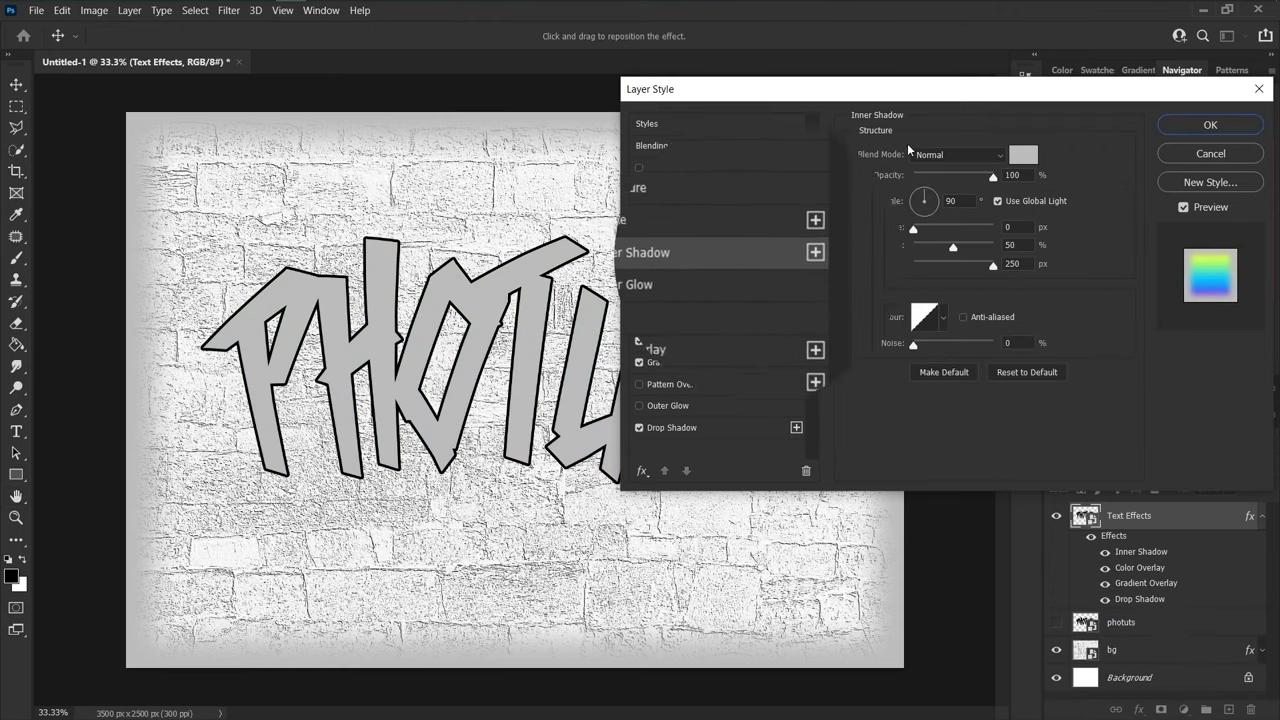
left_click(958, 155)
left_click(980, 332)
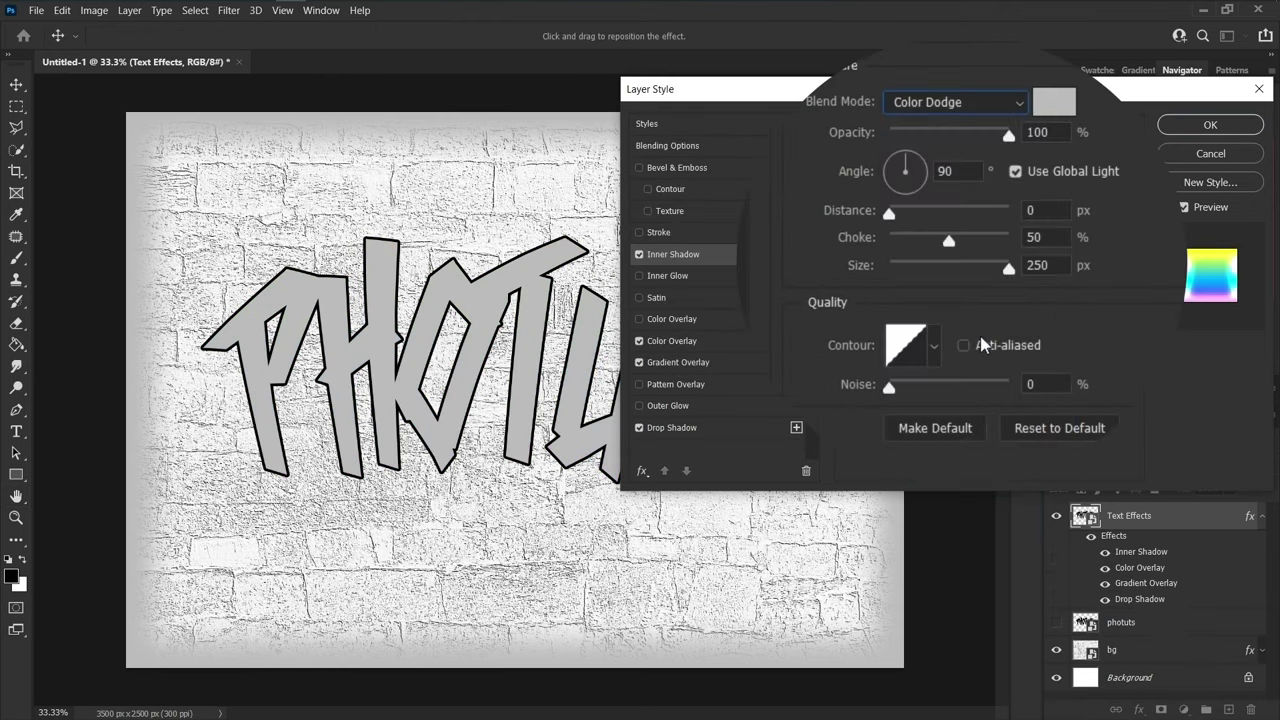
left_click(1055, 103)
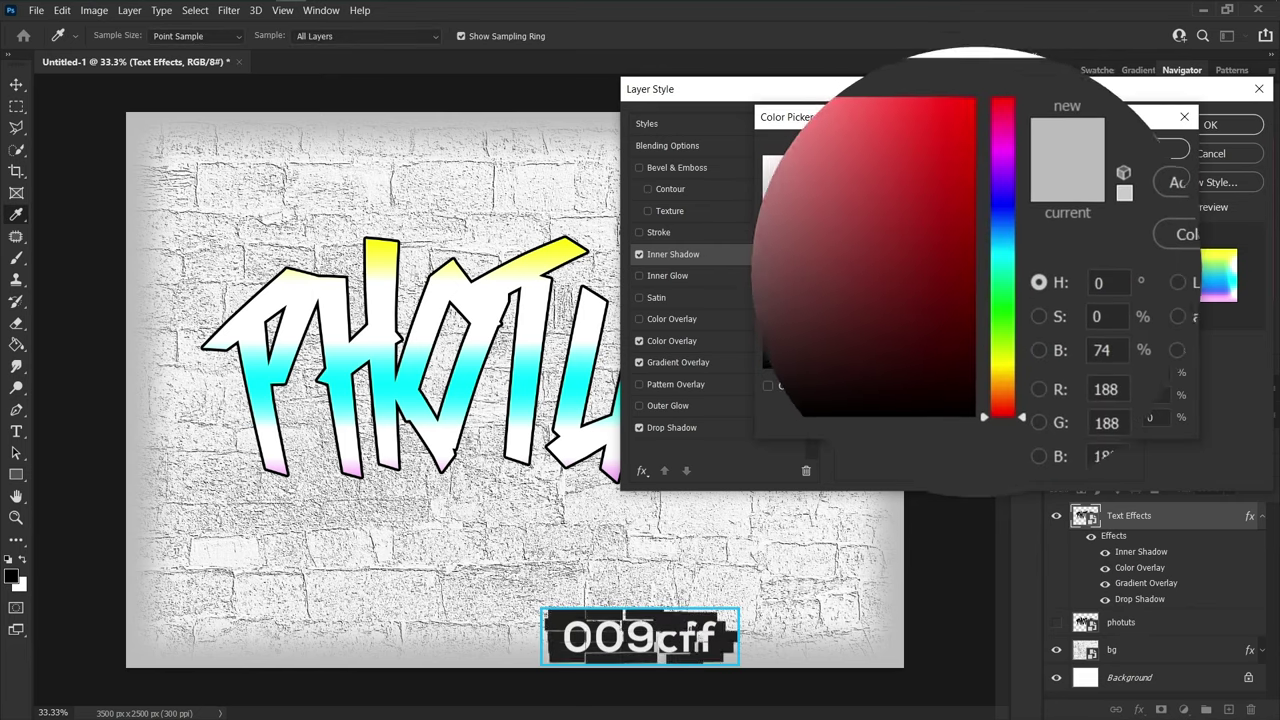
type("009cff")
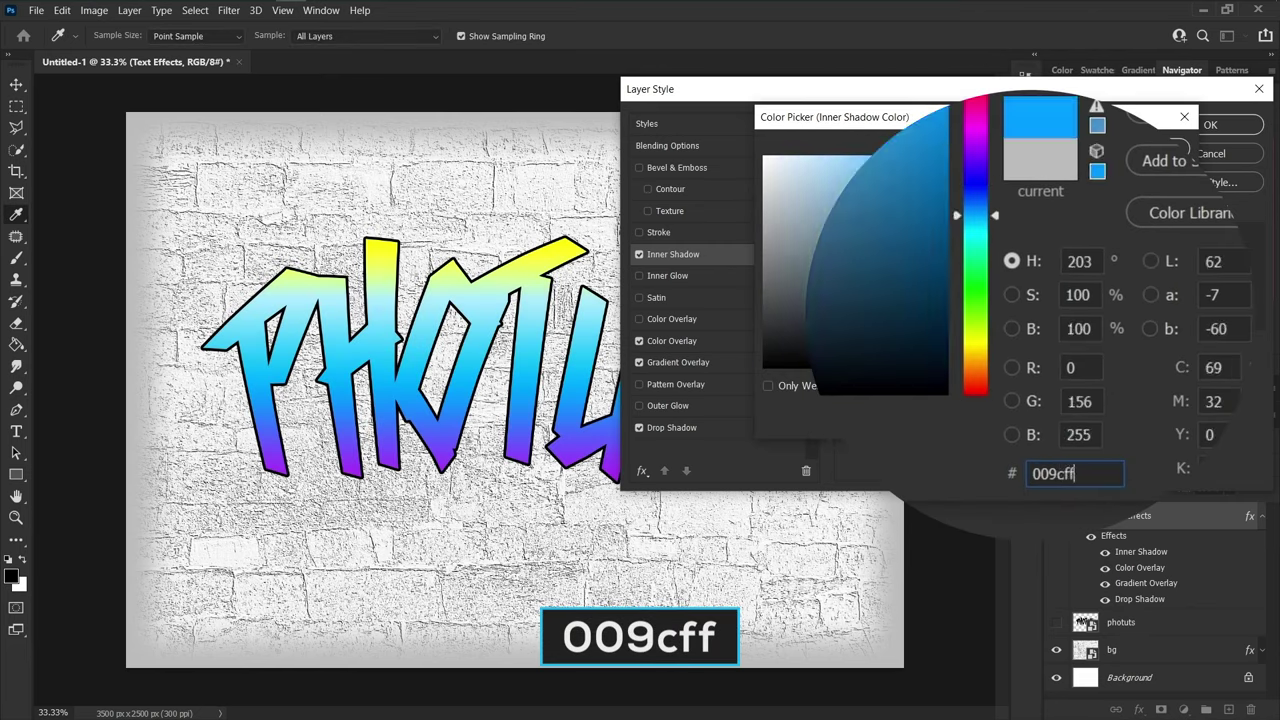
key("Return")
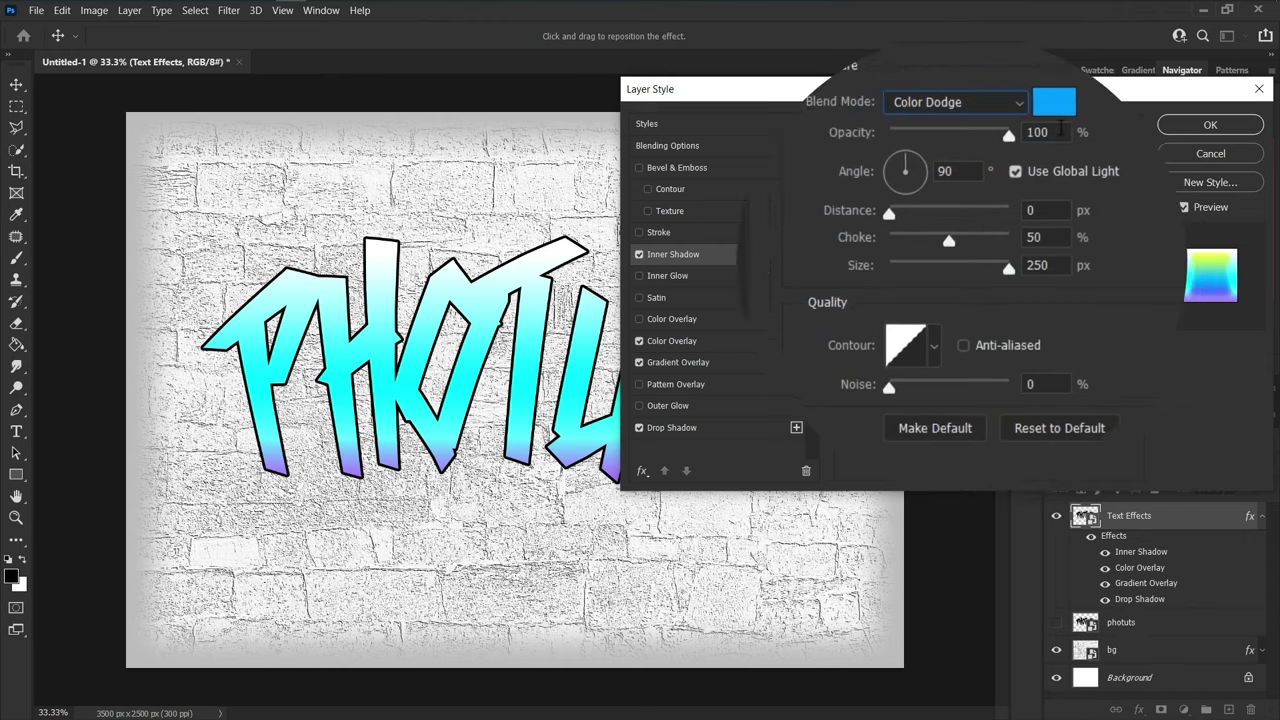
- Set the inner shadow to 66% opacity, 180° without global light, 20 px distance, 100% choke and 0 px size
left_click_drag(1008, 135, 967, 135)
left_click(1012, 173)
type("180")
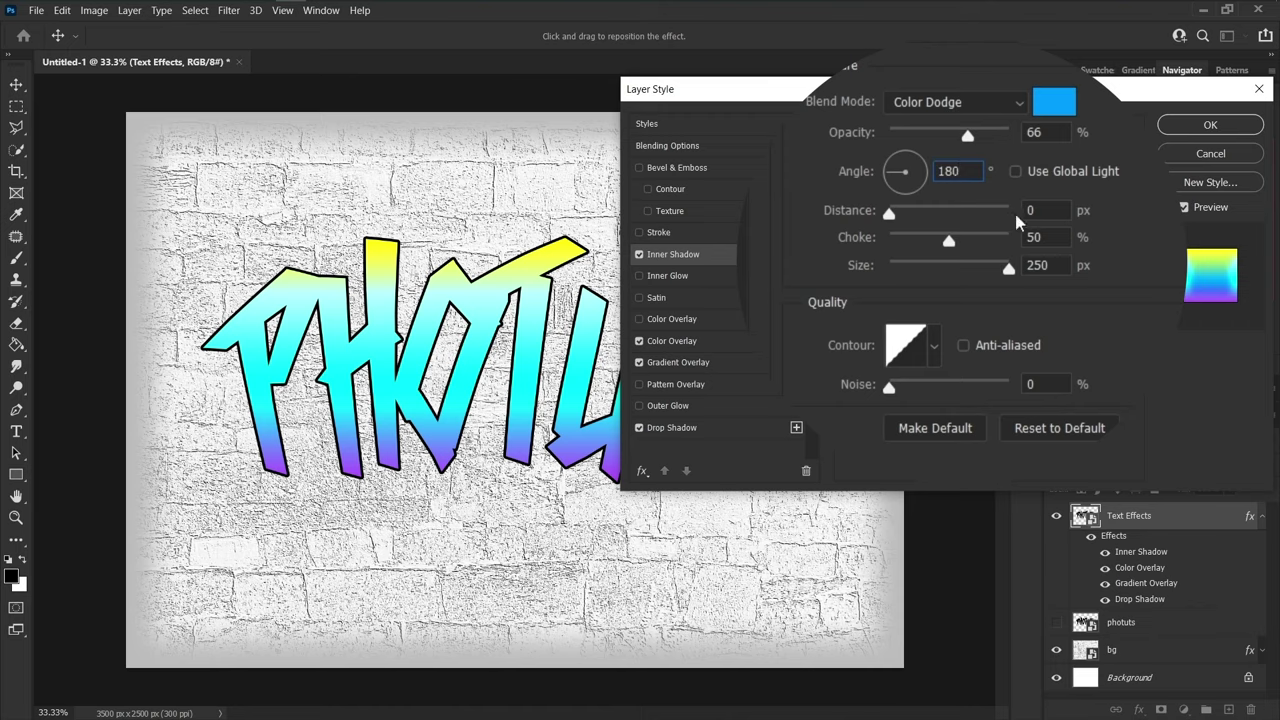
type("20")
type("100")
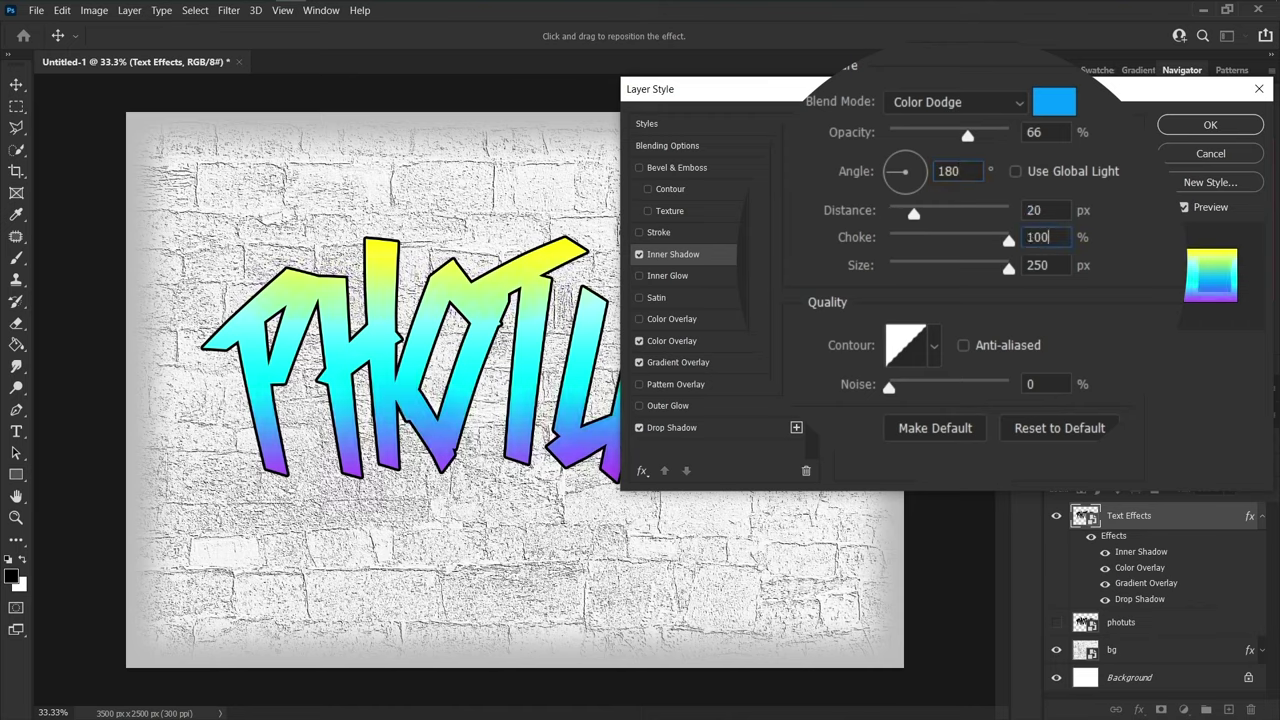
key("Tab")
type("0")
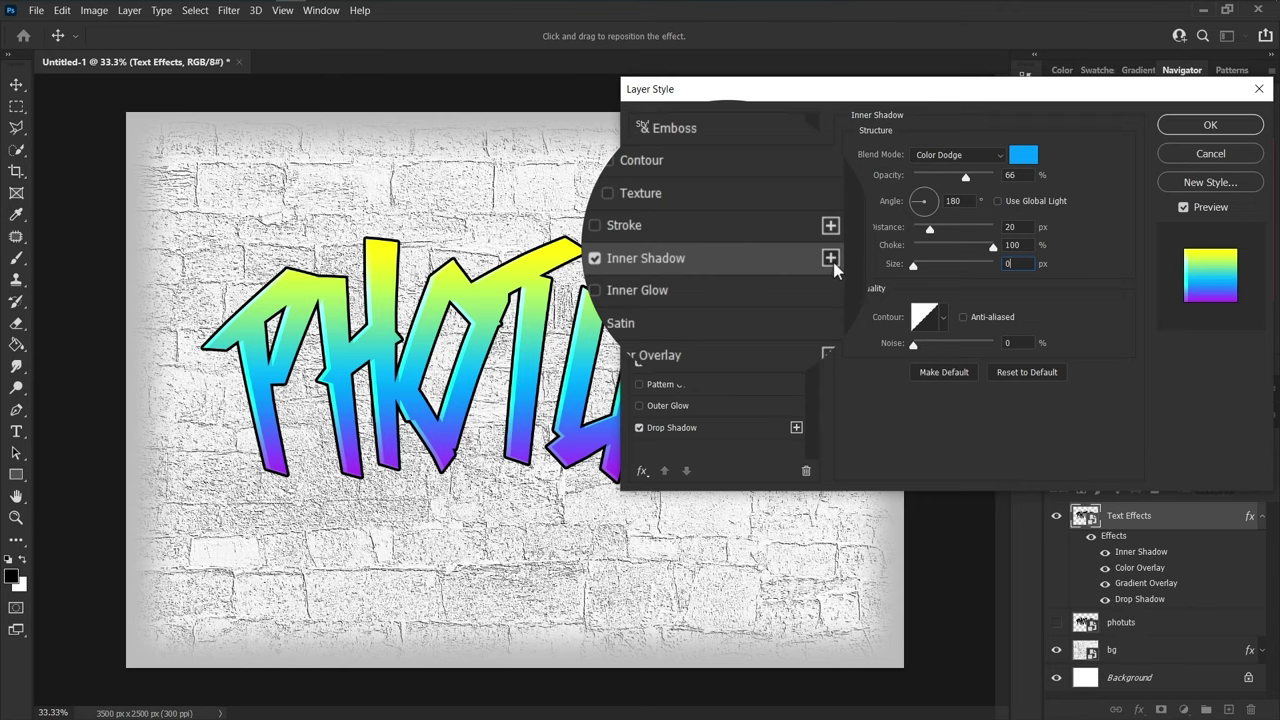
- Add a second Inner Shadow with Normal blend mode and color ffffff
left_click(830, 258)
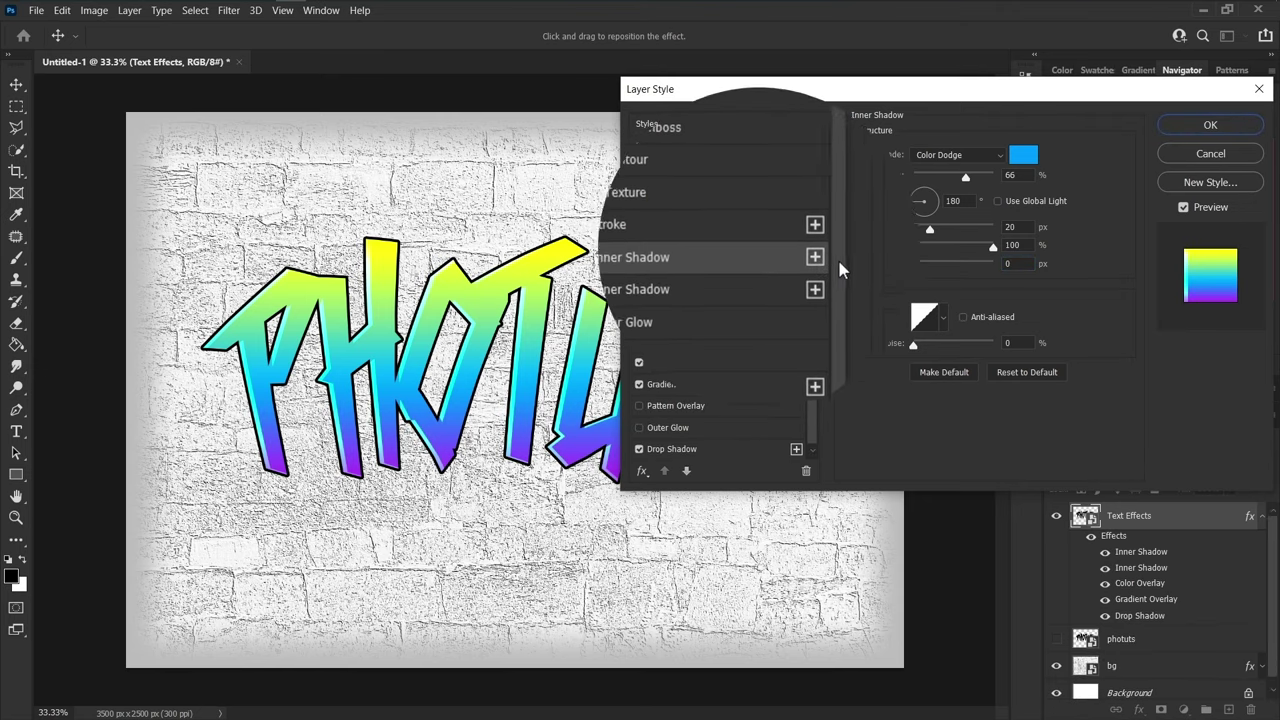
left_click(950, 155)
left_click(948, 164)
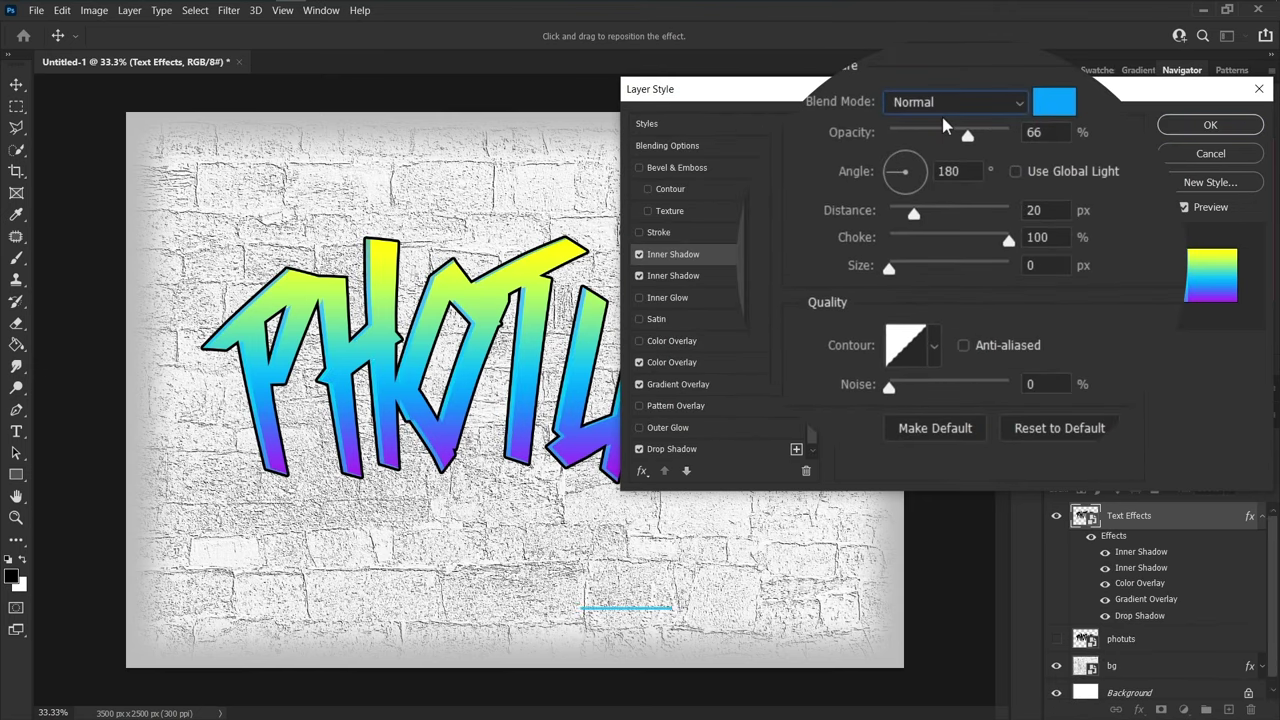
left_click(1054, 101)
type("ffffff")
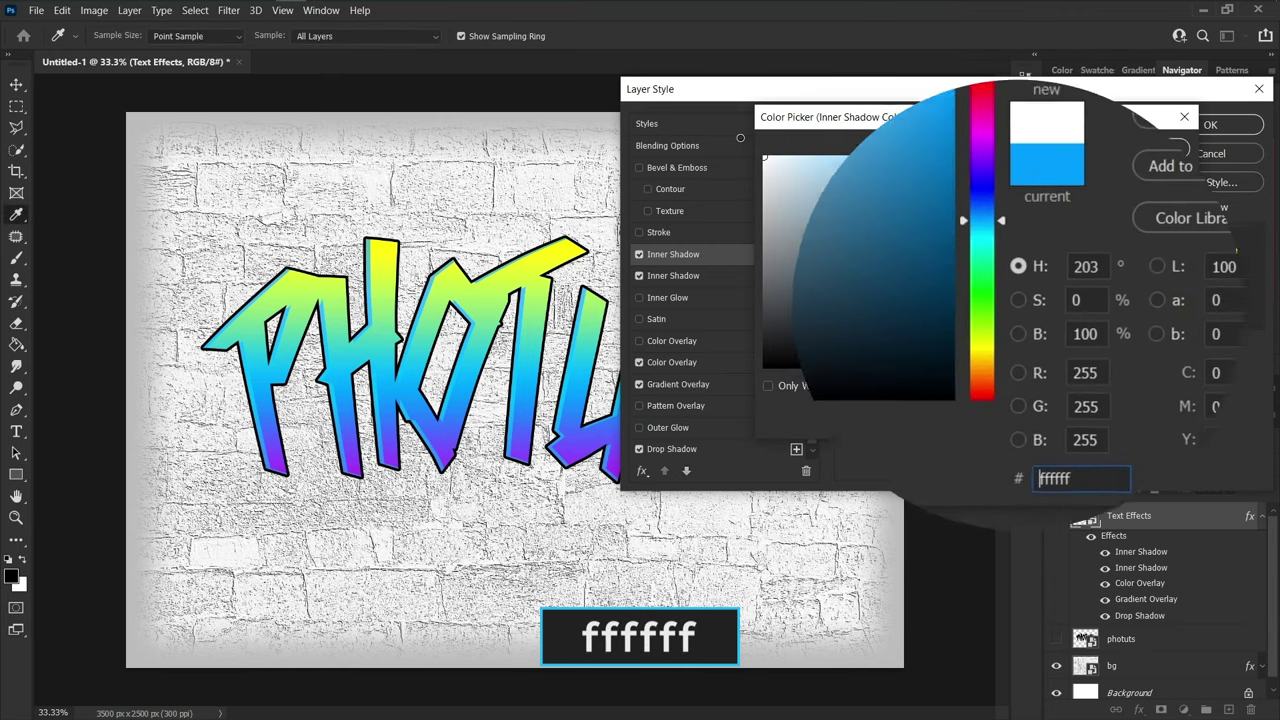
key("Return")
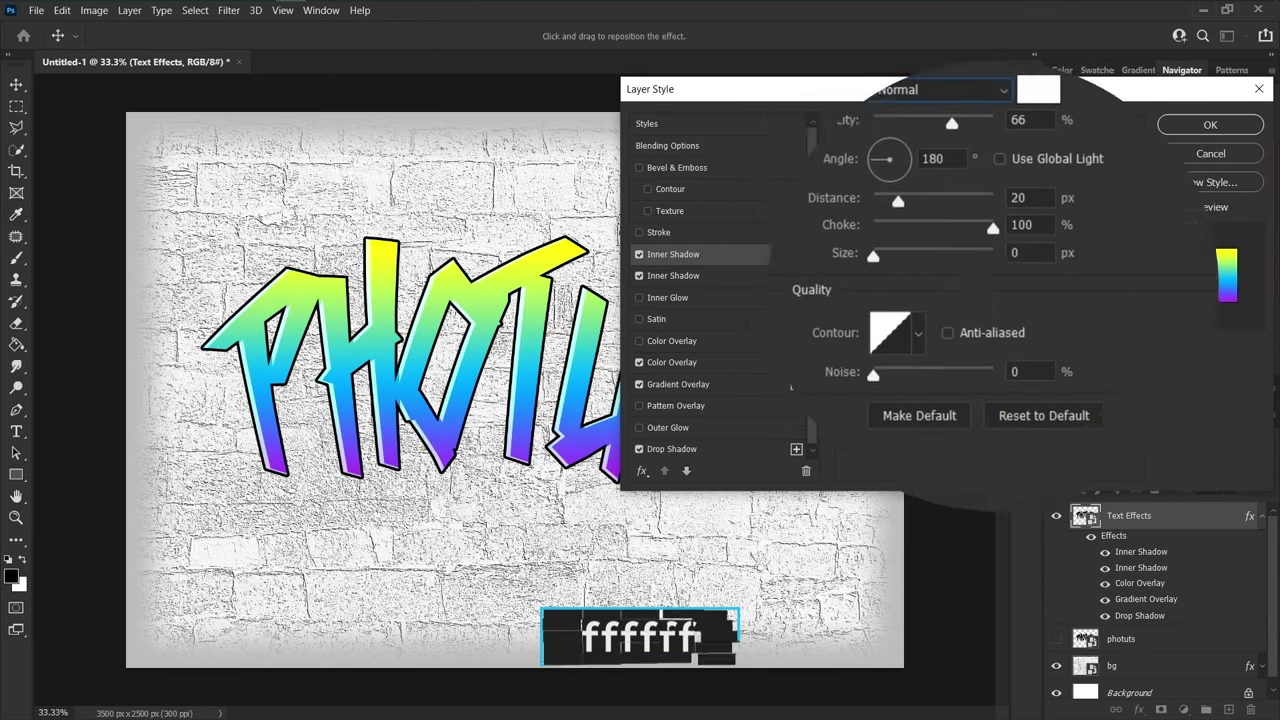
- Set the white inner shadow to 100% opacity, 80° angle, 32 px distance and 96% choke
left_click(1035, 133)
type("100")
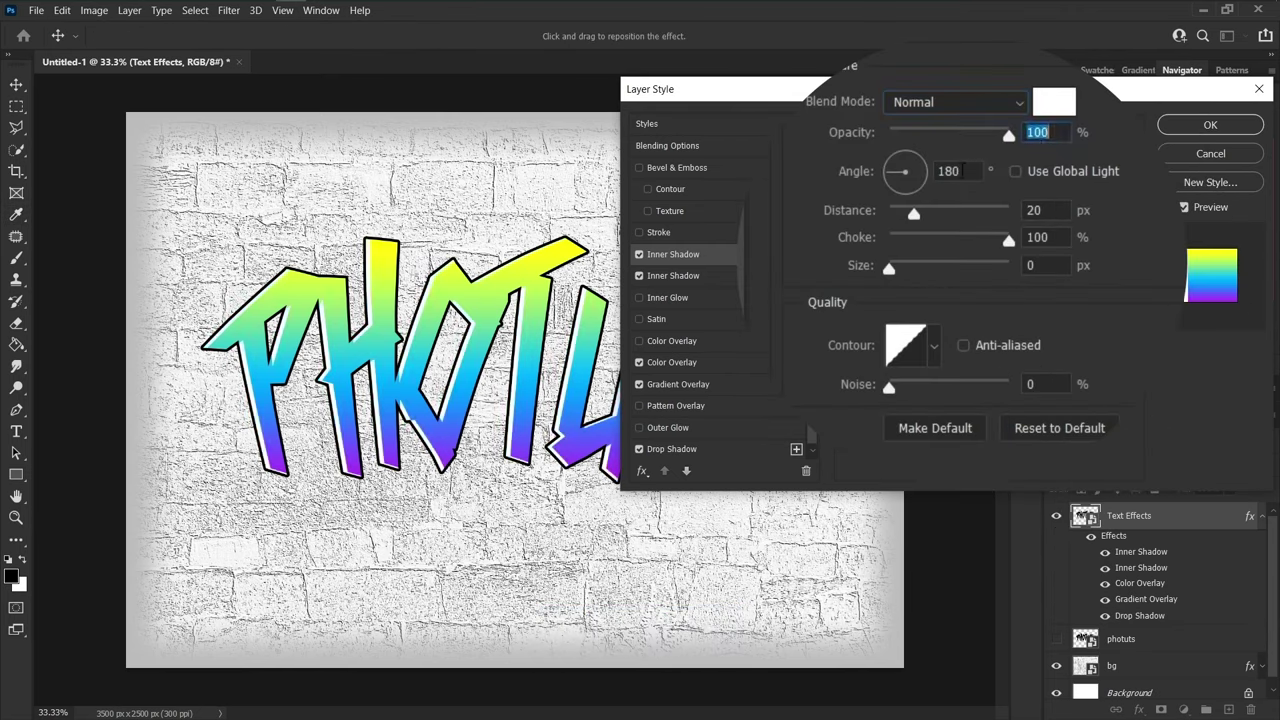
key("Tab")
type("80")
key("Tab")
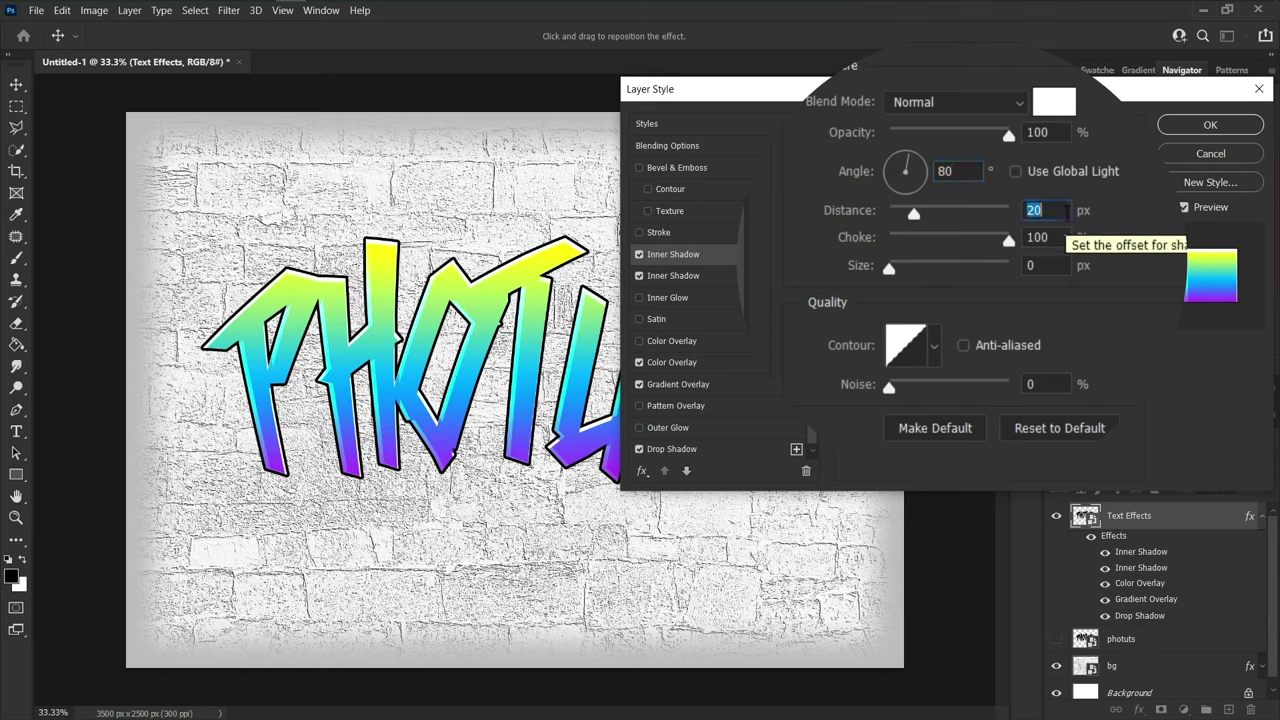
type("32")
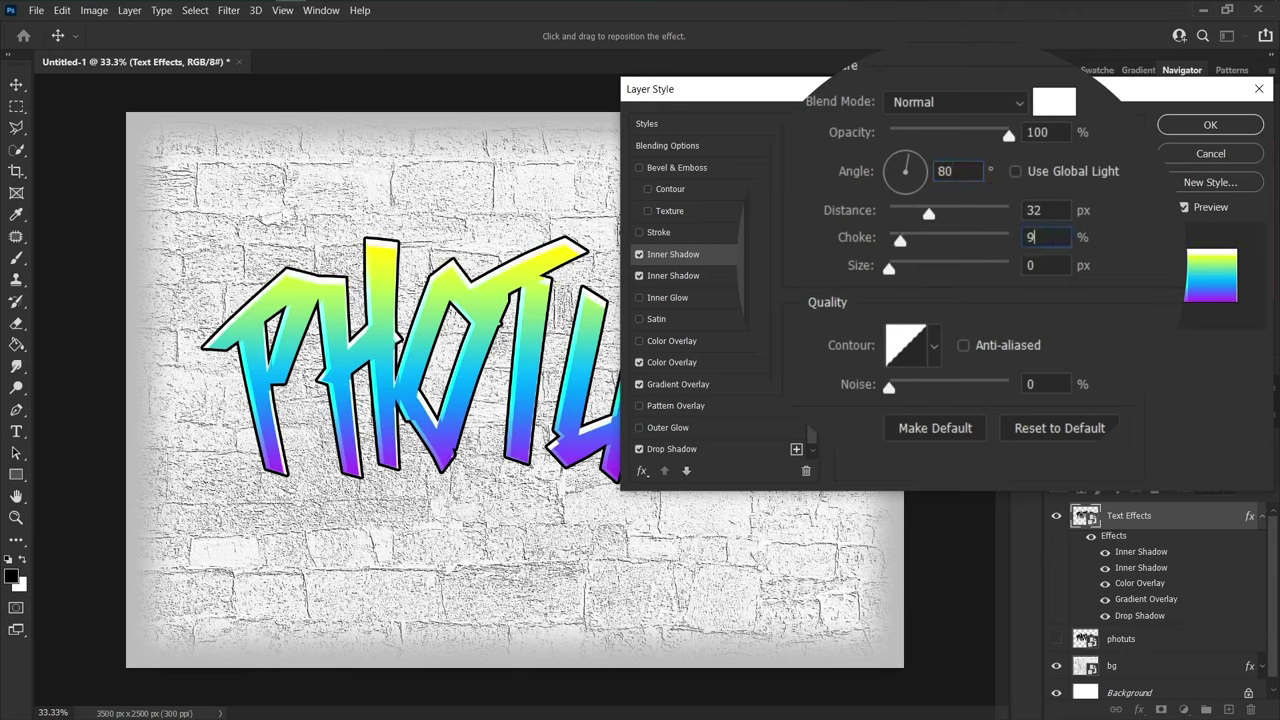
type("6")
key("Tab")
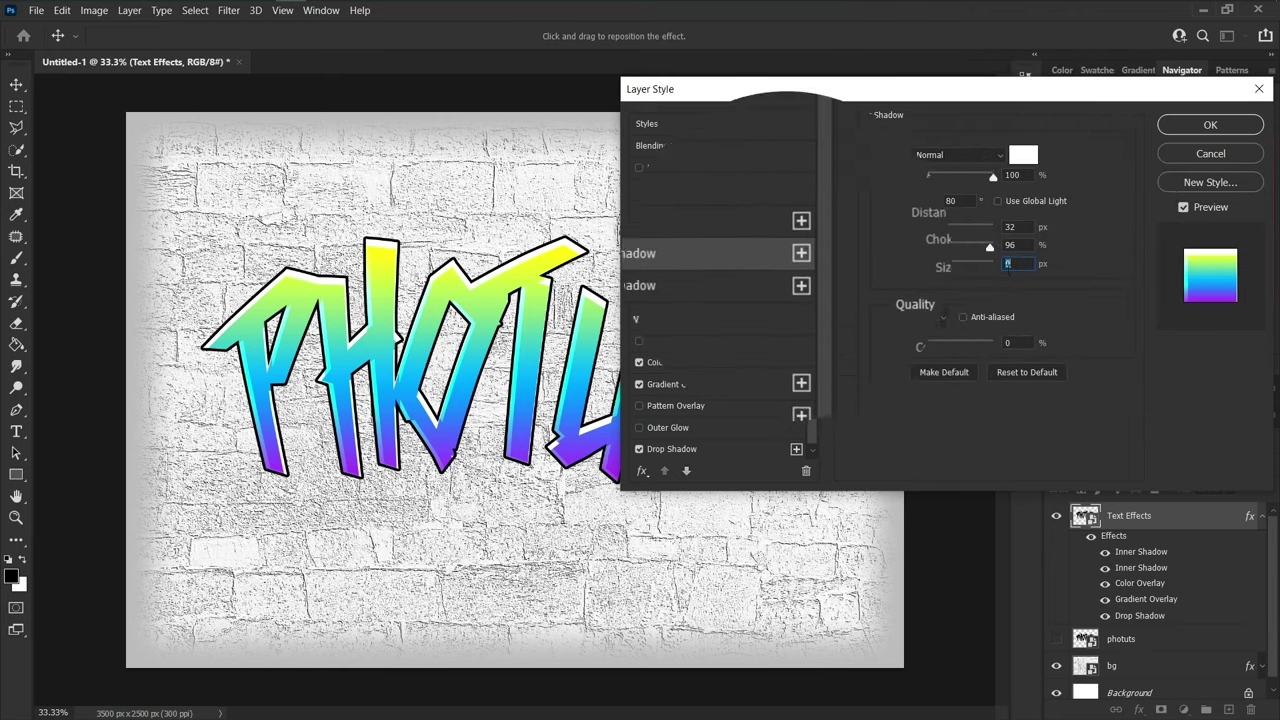
- Add a third Inner Shadow in Normal blend mode with color 010d02
left_click(797, 256)
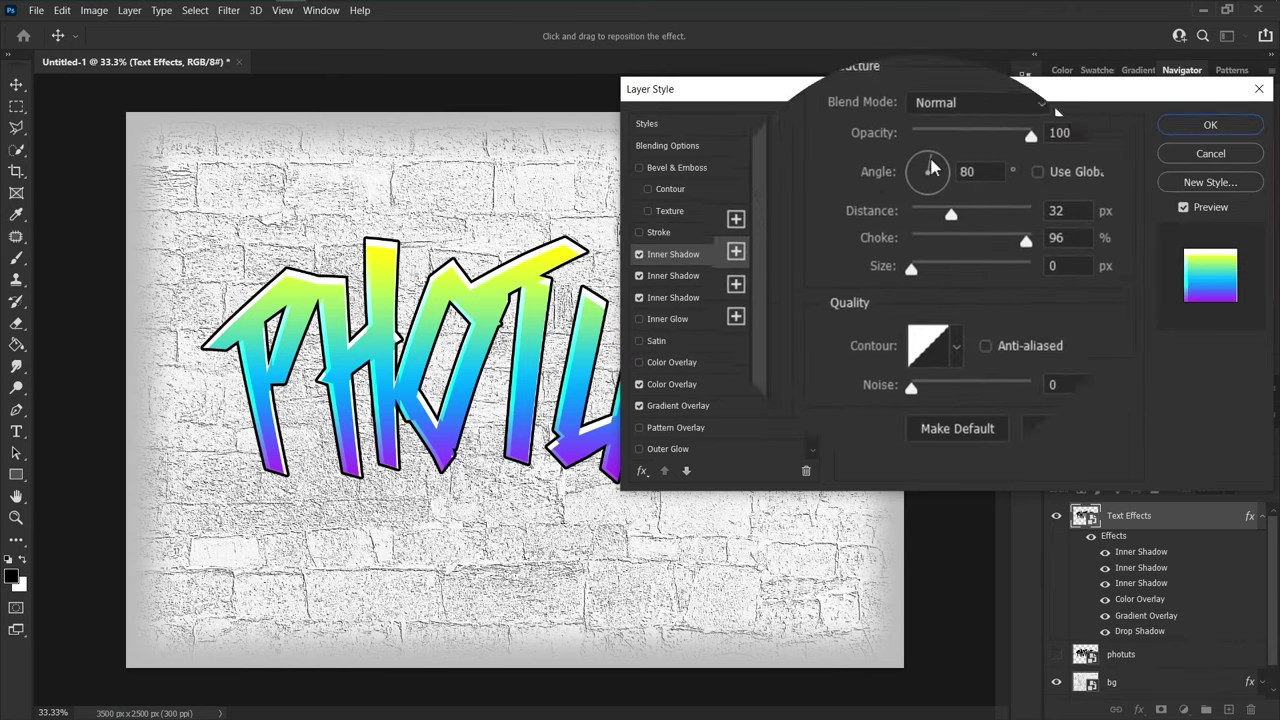
left_click(1055, 108)
type("010d02")
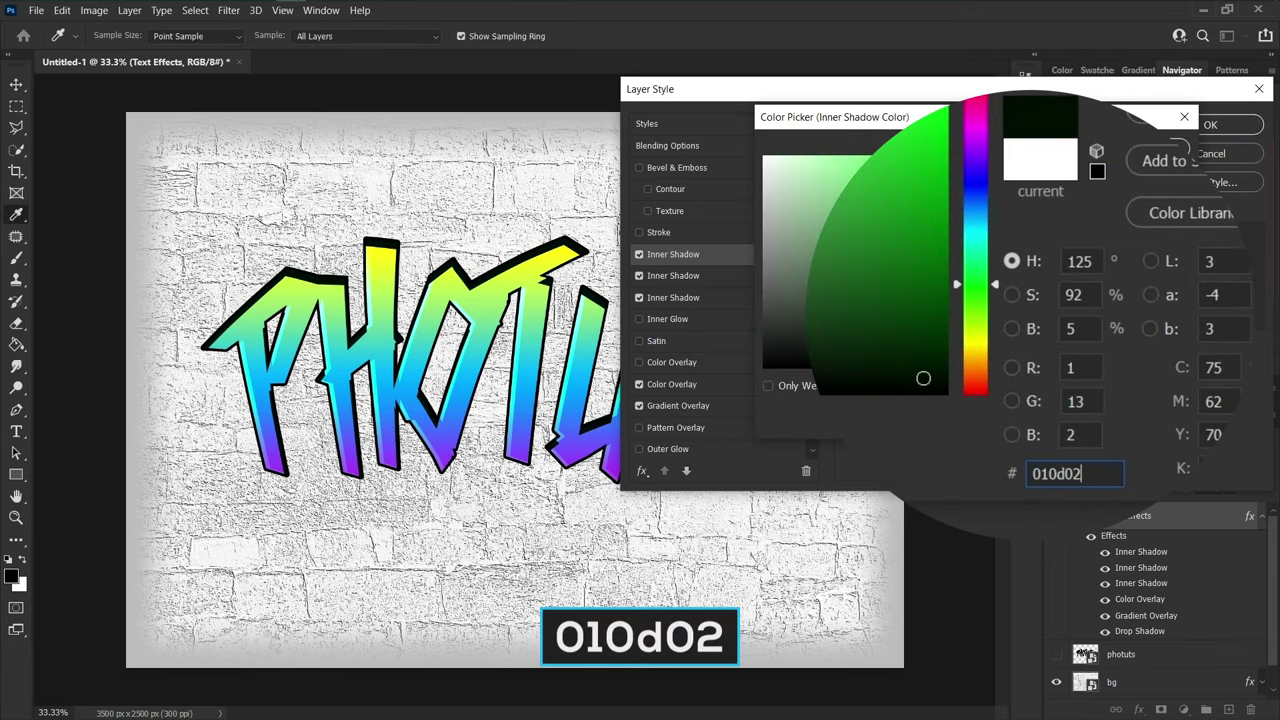
key("Return")
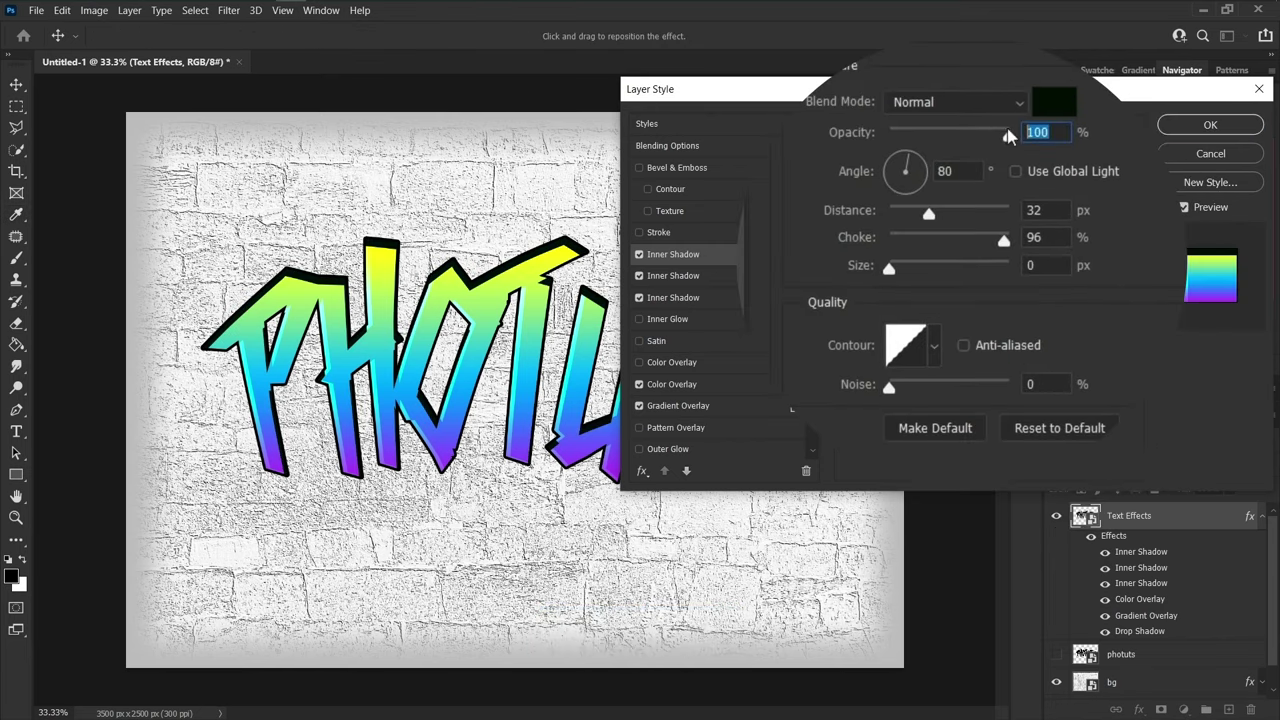
- Set the dark inner shadow to a 45° angle, 13 px distance and 100% choke
type("45")
key("Tab")
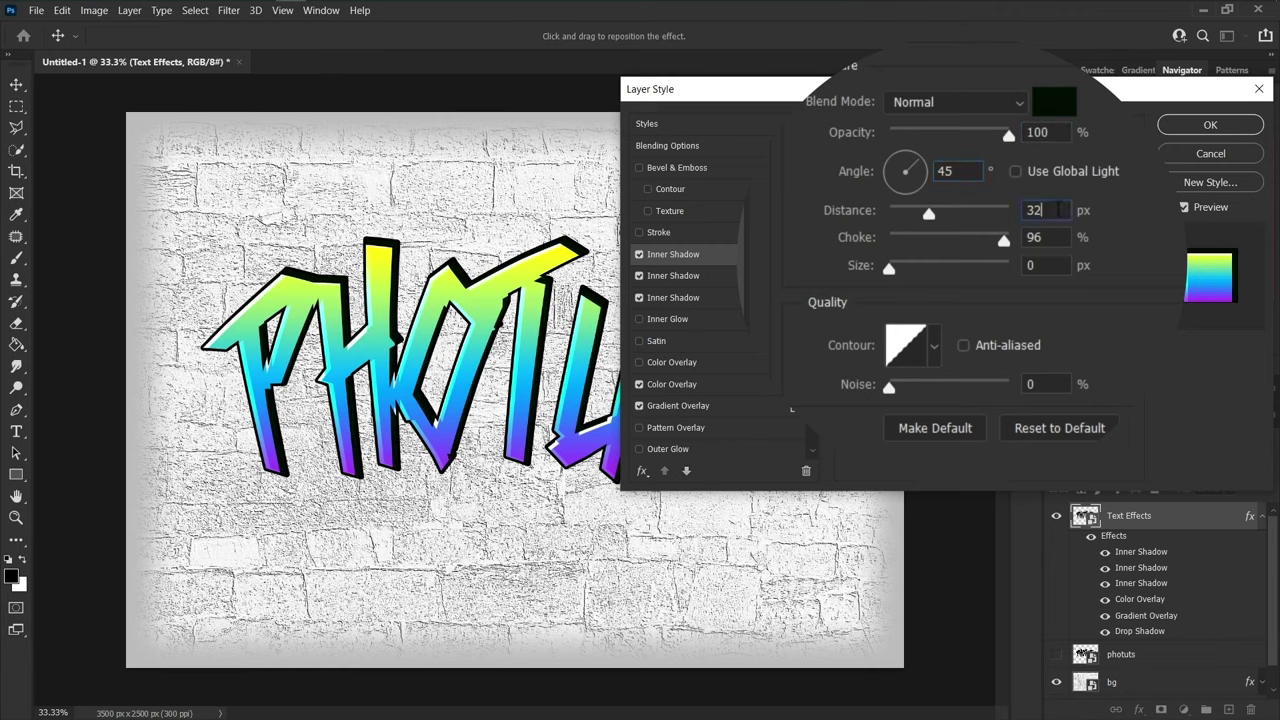
type("13")
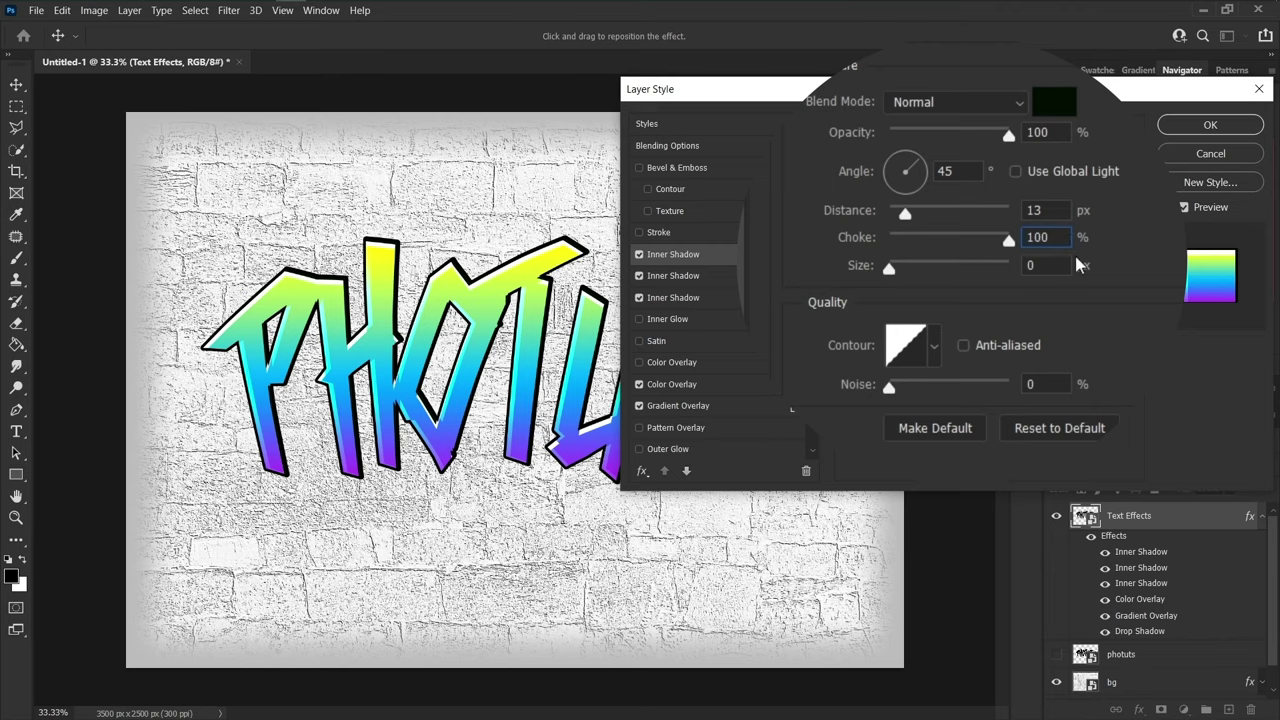
key("Tab")
- Add a Bevel & Emboss with Inner Bevel style, Smooth technique, 1000% depth and 80 px size
left_click(677, 167)
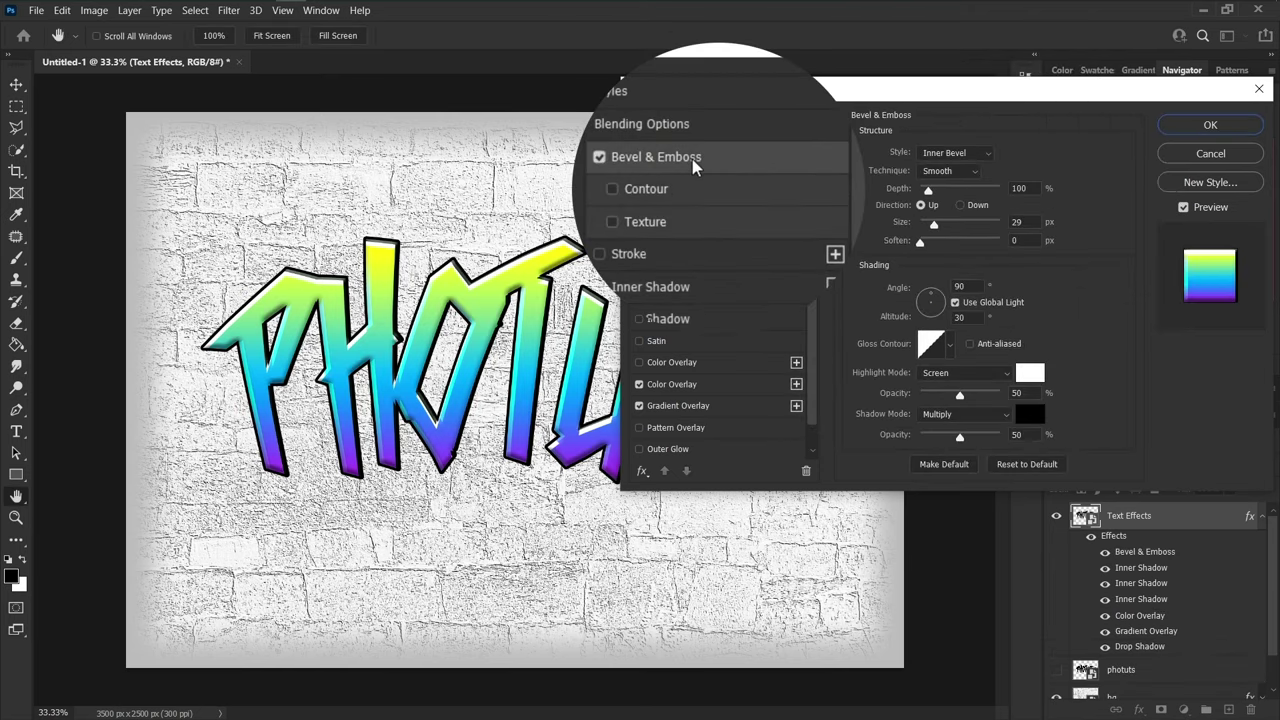
left_click(962, 152)
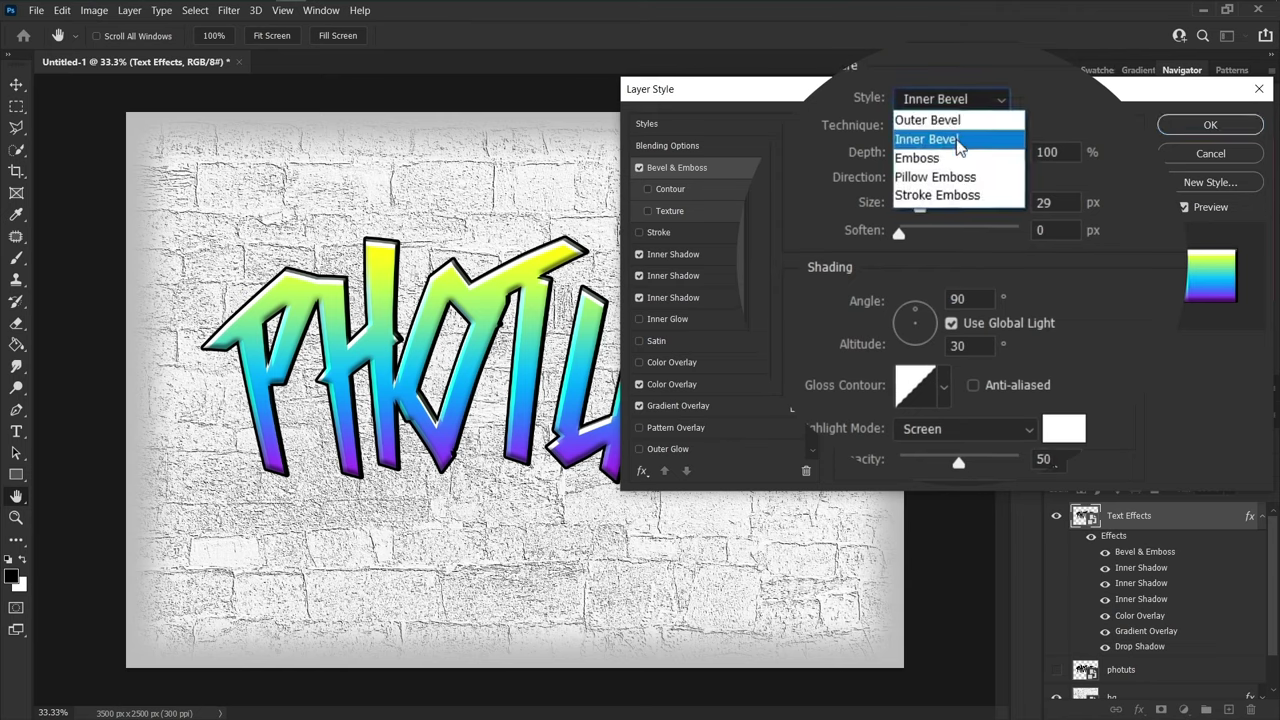
left_click(957, 146)
left_click(953, 128)
left_click(953, 146)
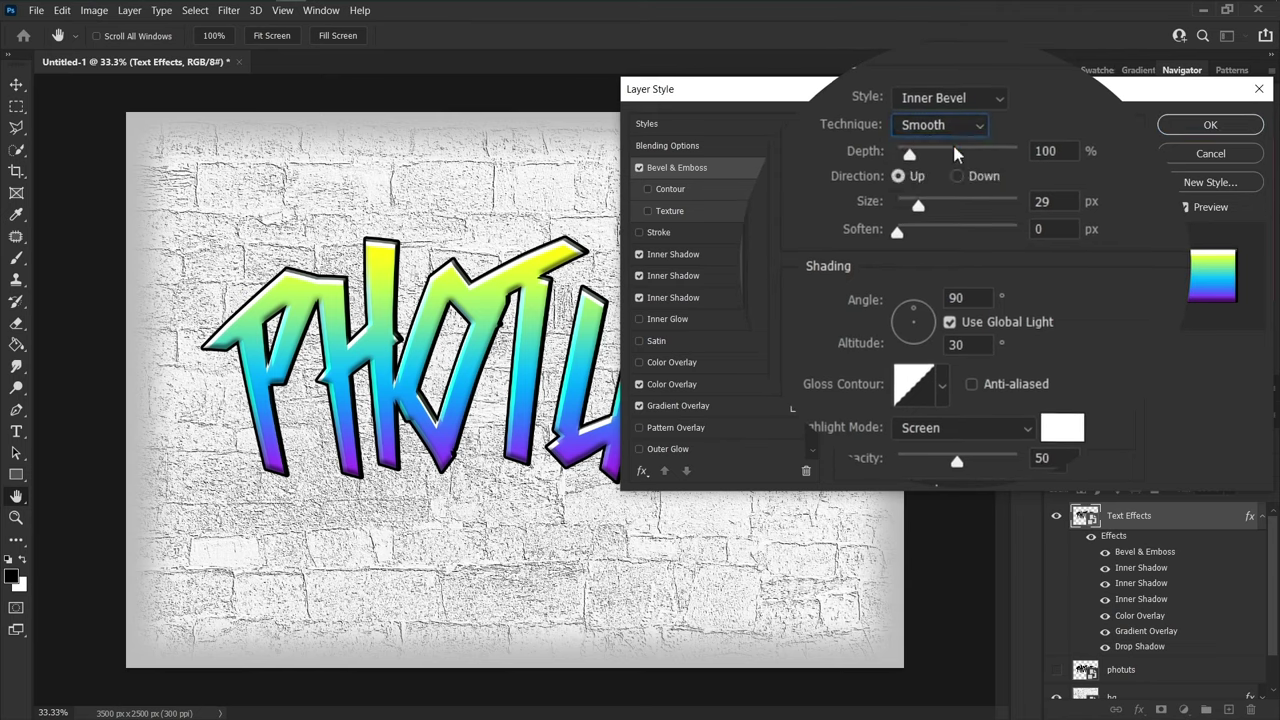
left_click_drag(909, 154, 1018, 152)
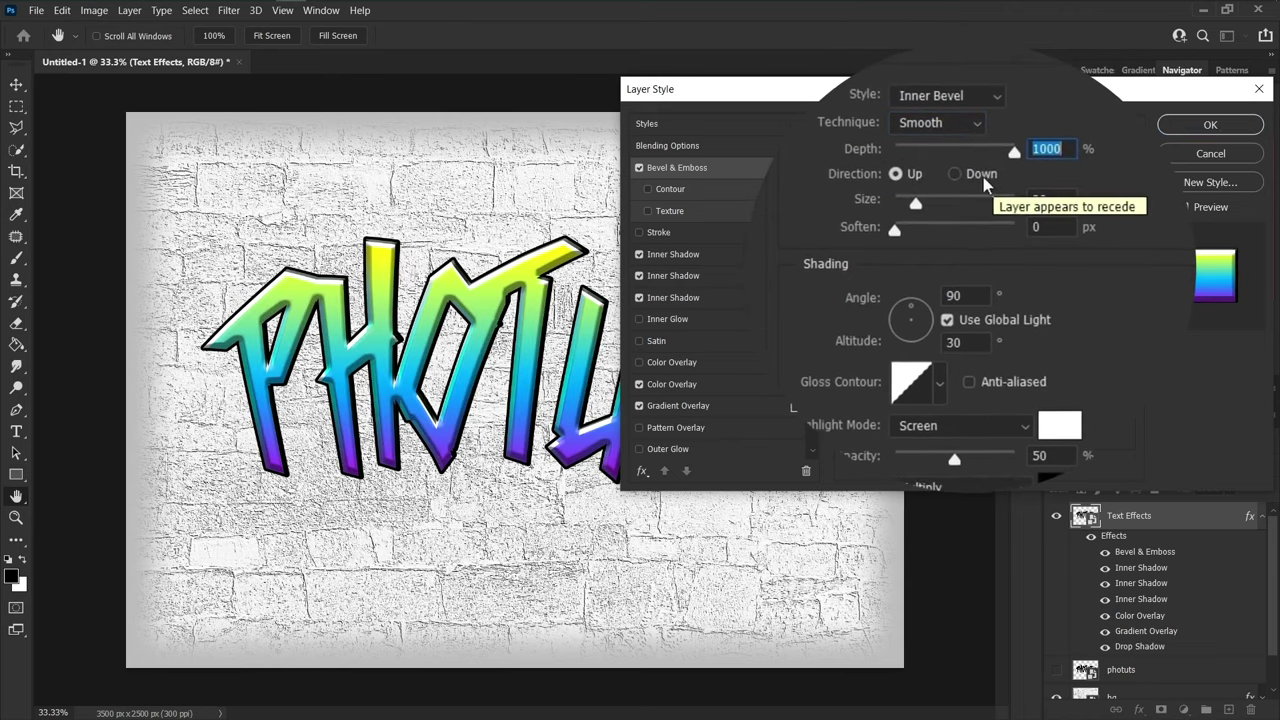
key("Tab")
type("80")
key("Tab")
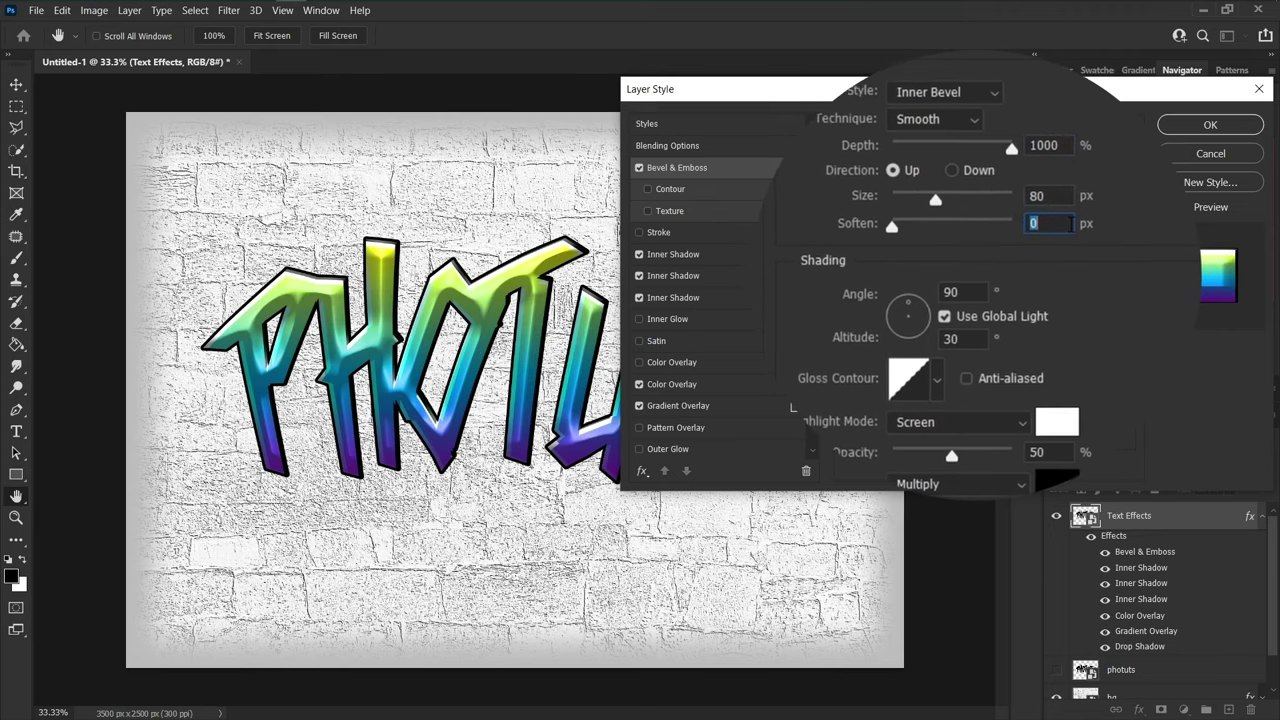
- Set the bevel to 6 px soften, 45° angle, 25° altitude and the Cove - Deep gloss contour
type("6")
key("Tab")
type("45")
key("Tab")
type("25")
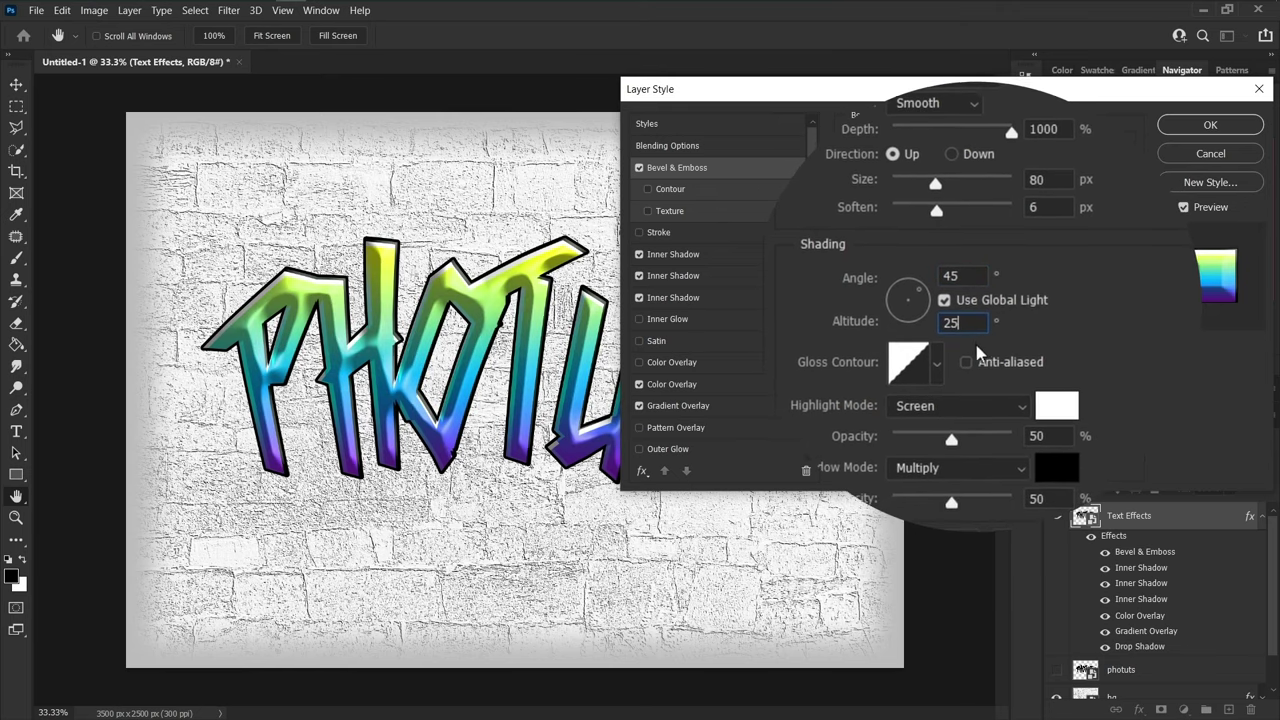
left_click(937, 363)
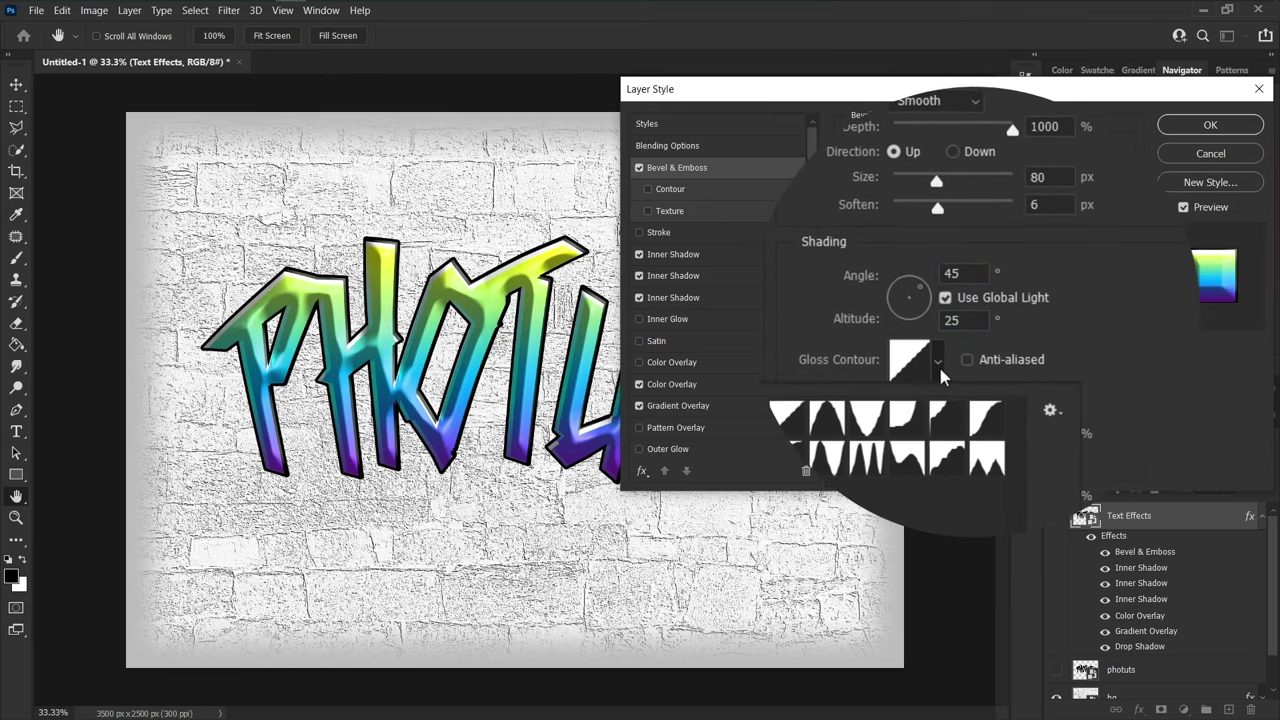
left_click(912, 420)
left_click(1098, 375)
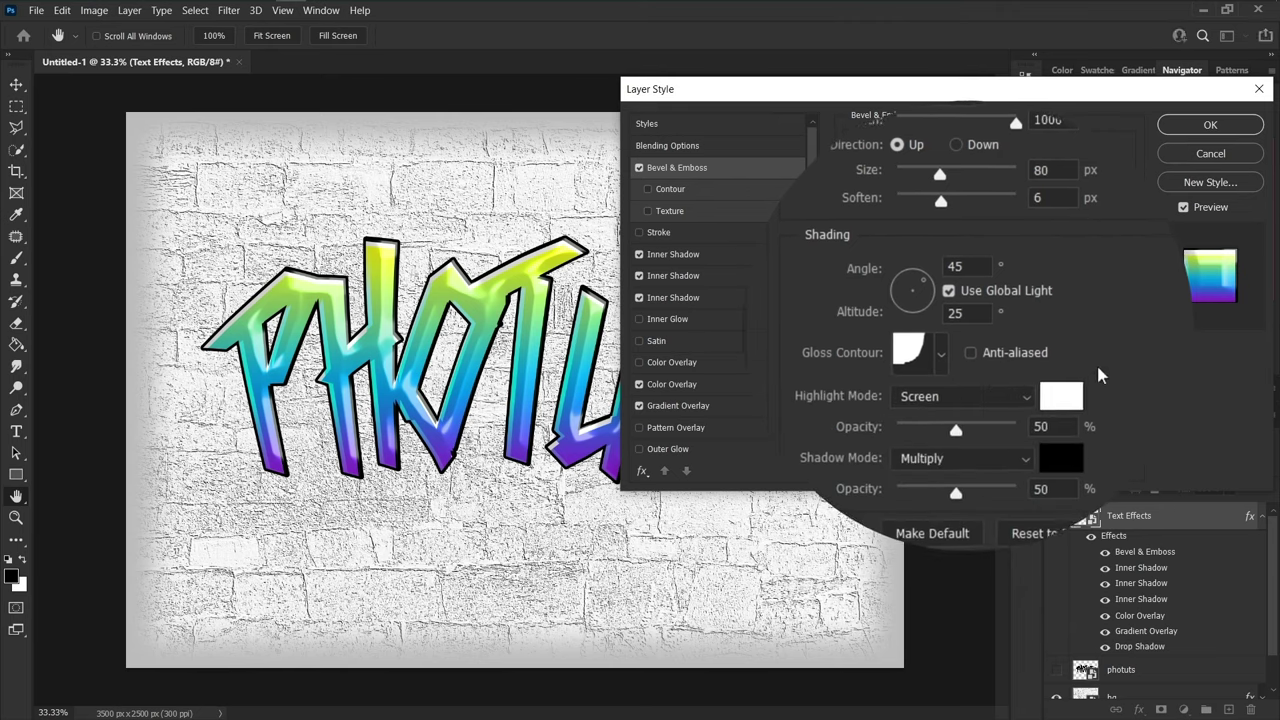
- Keep the bevel highlight on Screen with color ffffff and set its opacity to about 60%
left_click(1000, 396)
left_click(1000, 396)
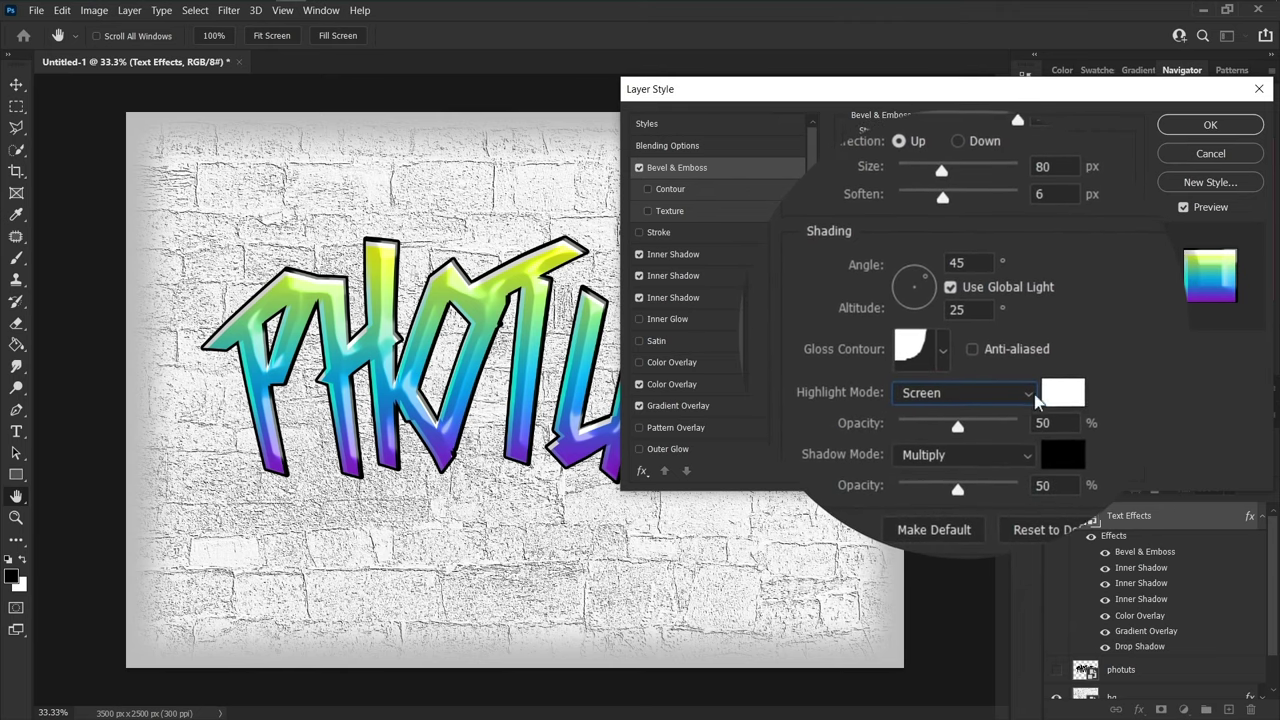
left_click(1062, 393)
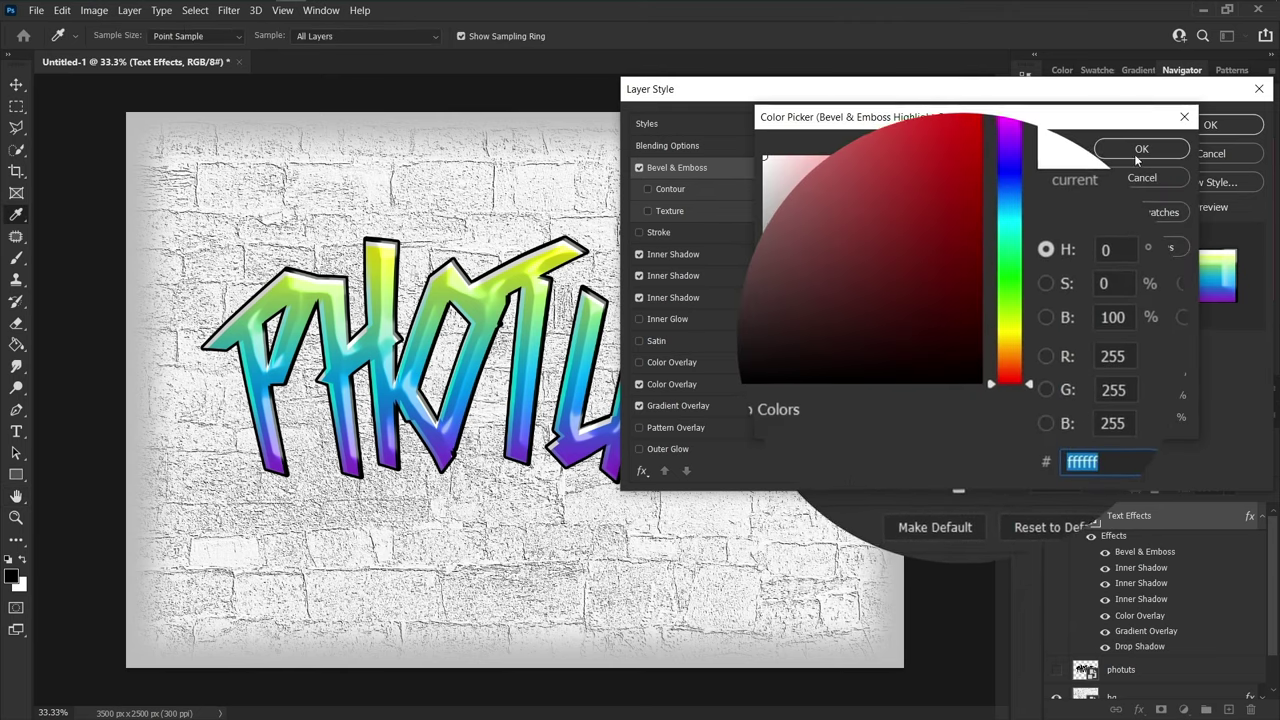
left_click(1138, 152)
left_click_drag(959, 423, 968, 426)
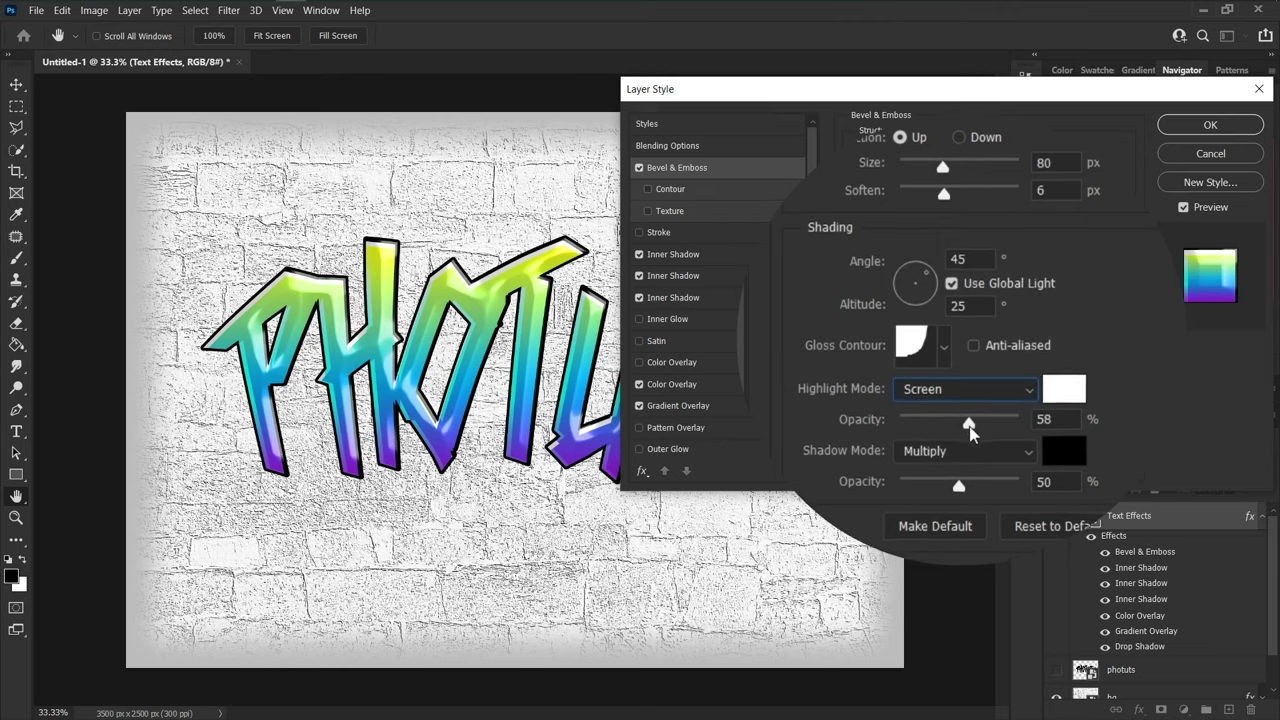
- Set the bevel shadow mode to Color Burn with color 565656
left_click(975, 458)
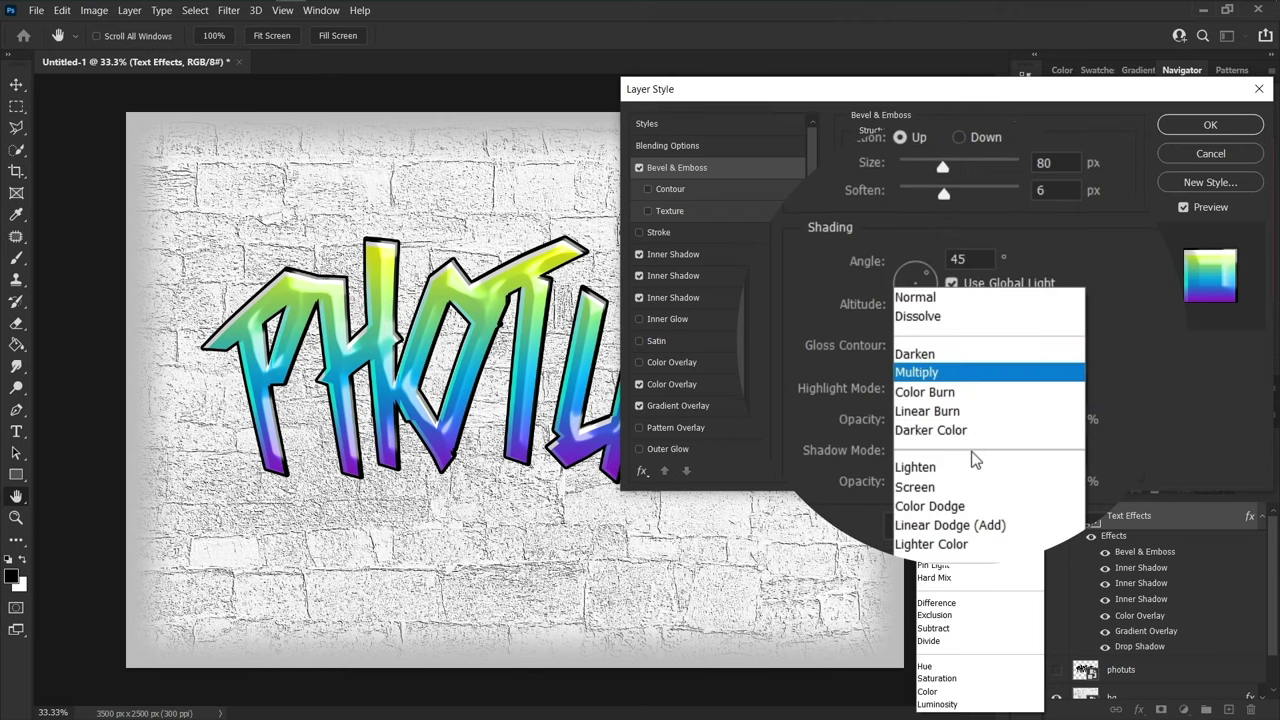
left_click(968, 390)
left_click(1064, 451)
type("565656")
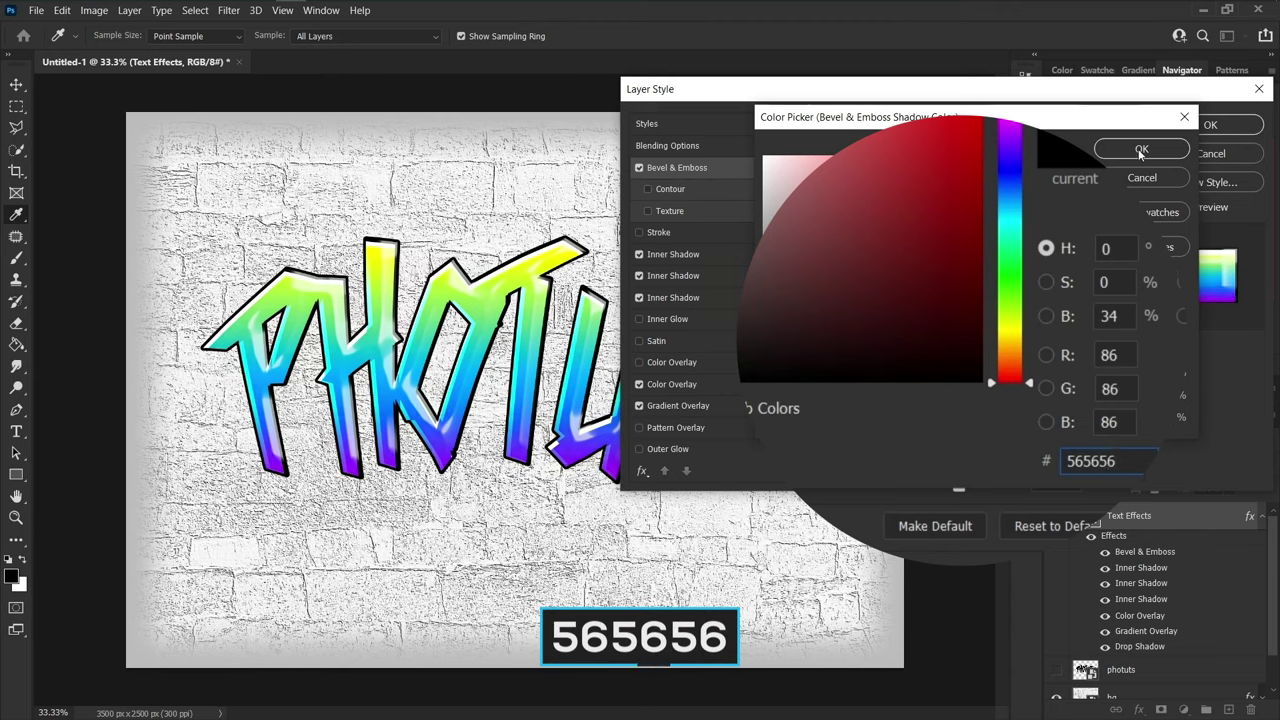
left_click(1140, 150)
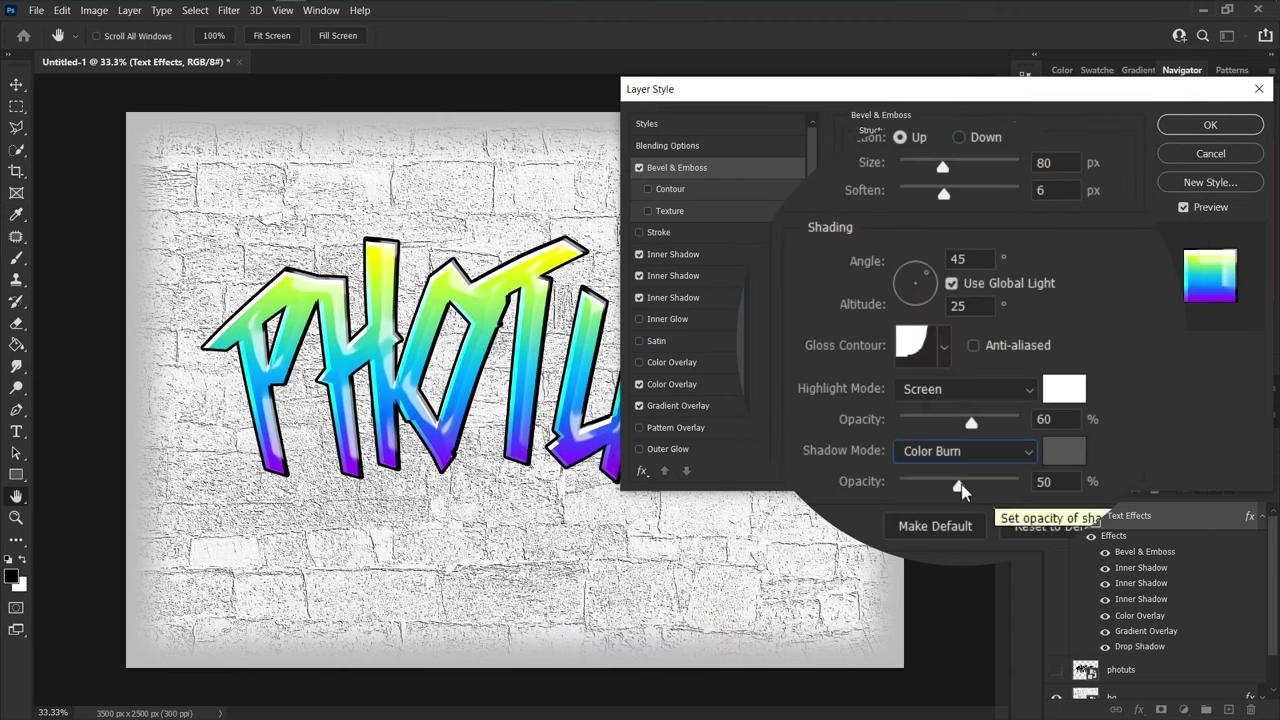
- Add a Gaussian contour with about 21% range to the bevel and apply the layer style
left_click(670, 189)
left_click(921, 143)
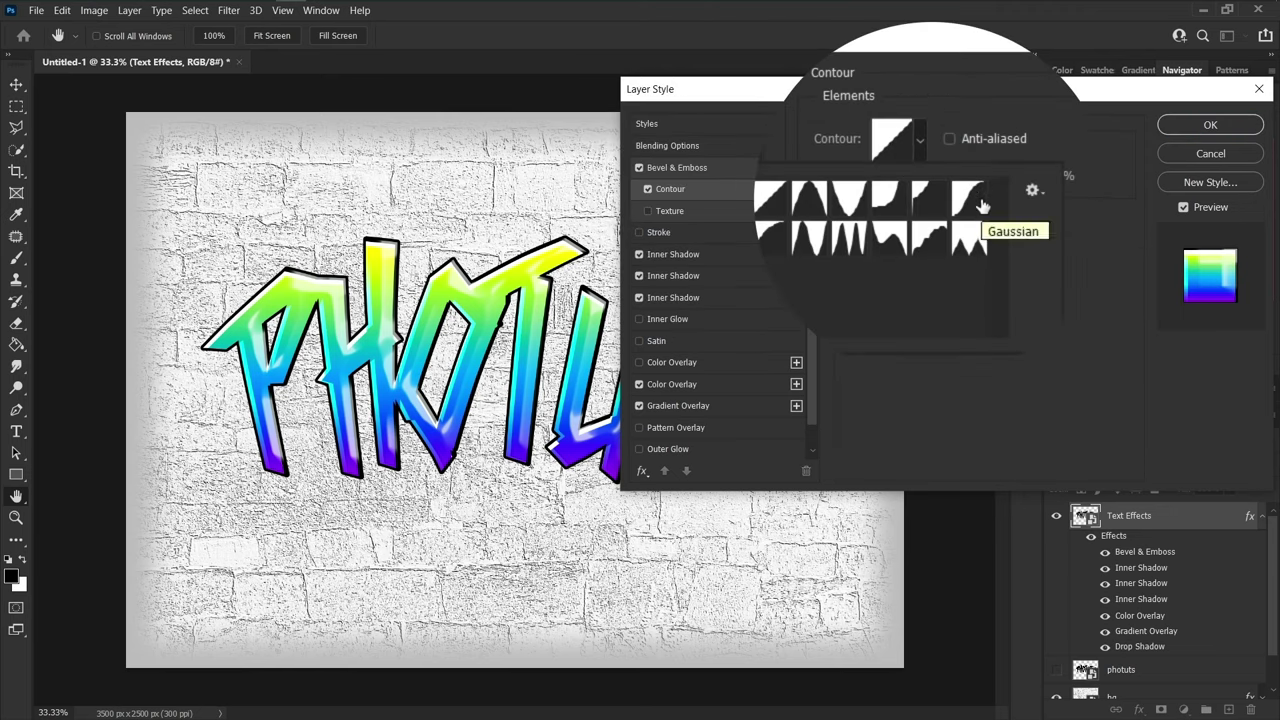
left_click(933, 152)
left_click_drag(996, 185, 902, 189)
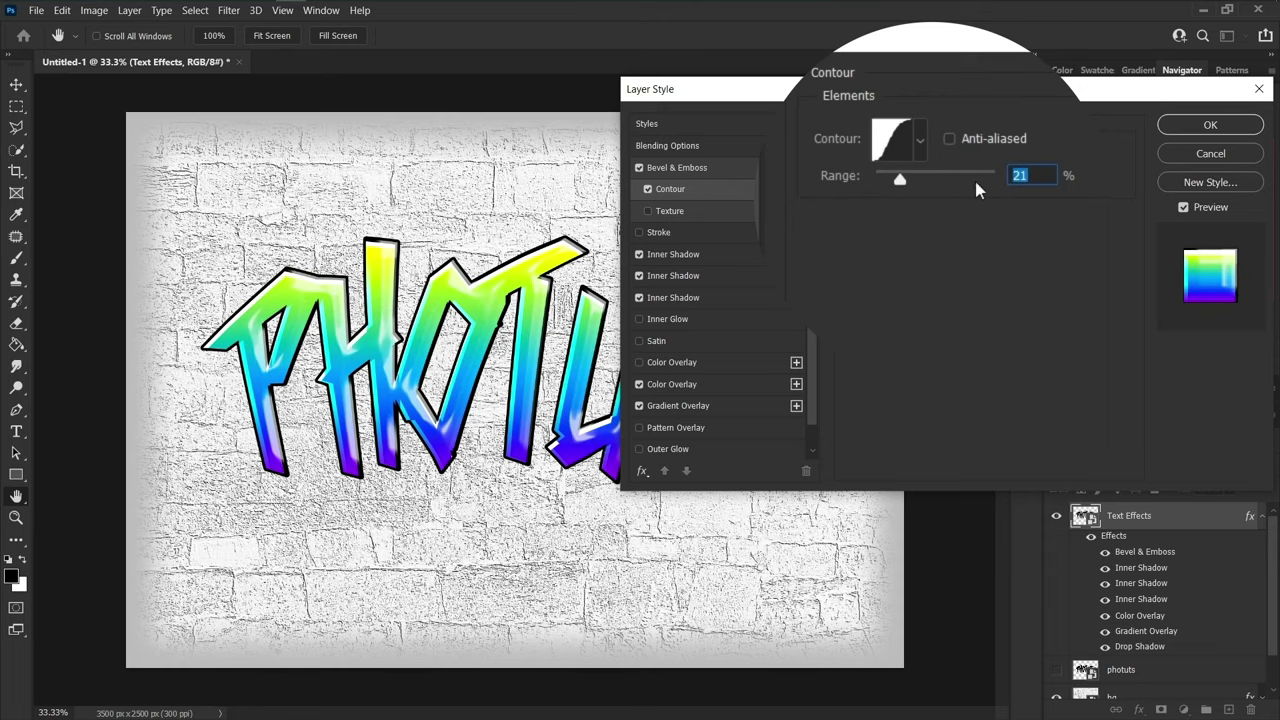
left_click(1185, 127)
left_click(1262, 516)
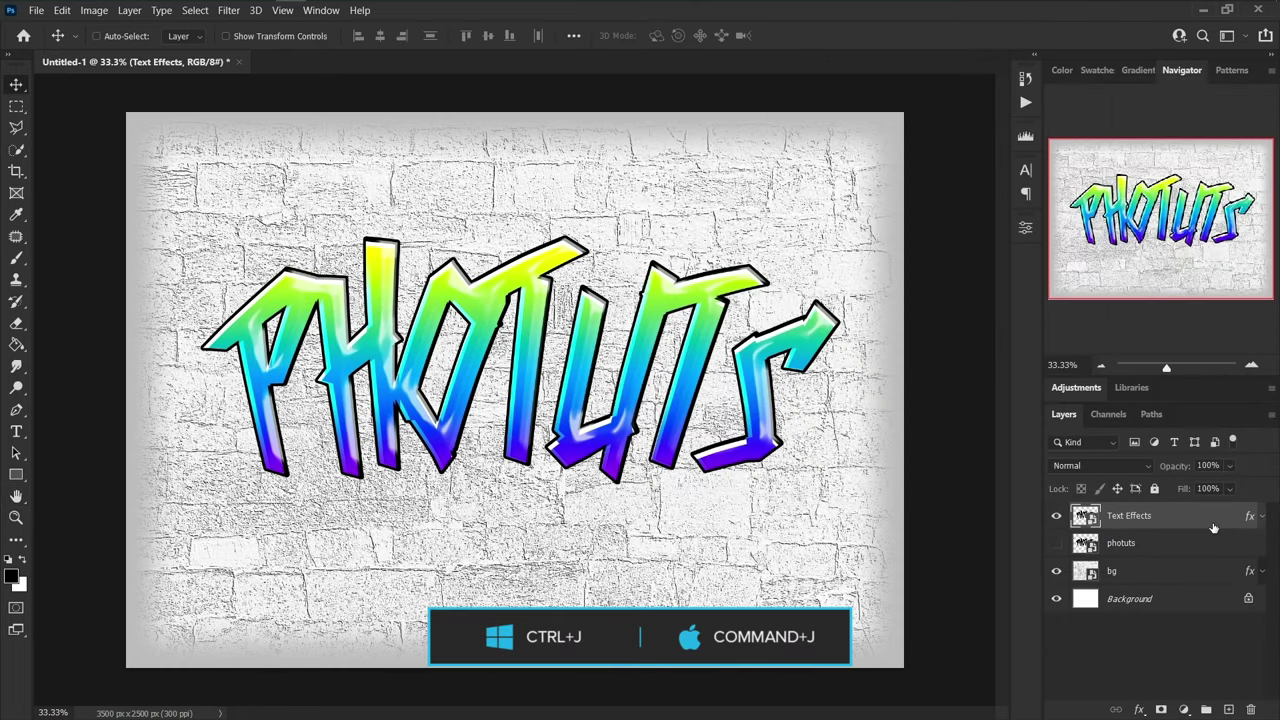
- Duplicate the Text Effects layer below the original as Extrude and clear the copy's layer style
key("ctrl+j")
left_click_drag(1200, 517, 1176, 546)
double_click(1150, 543)
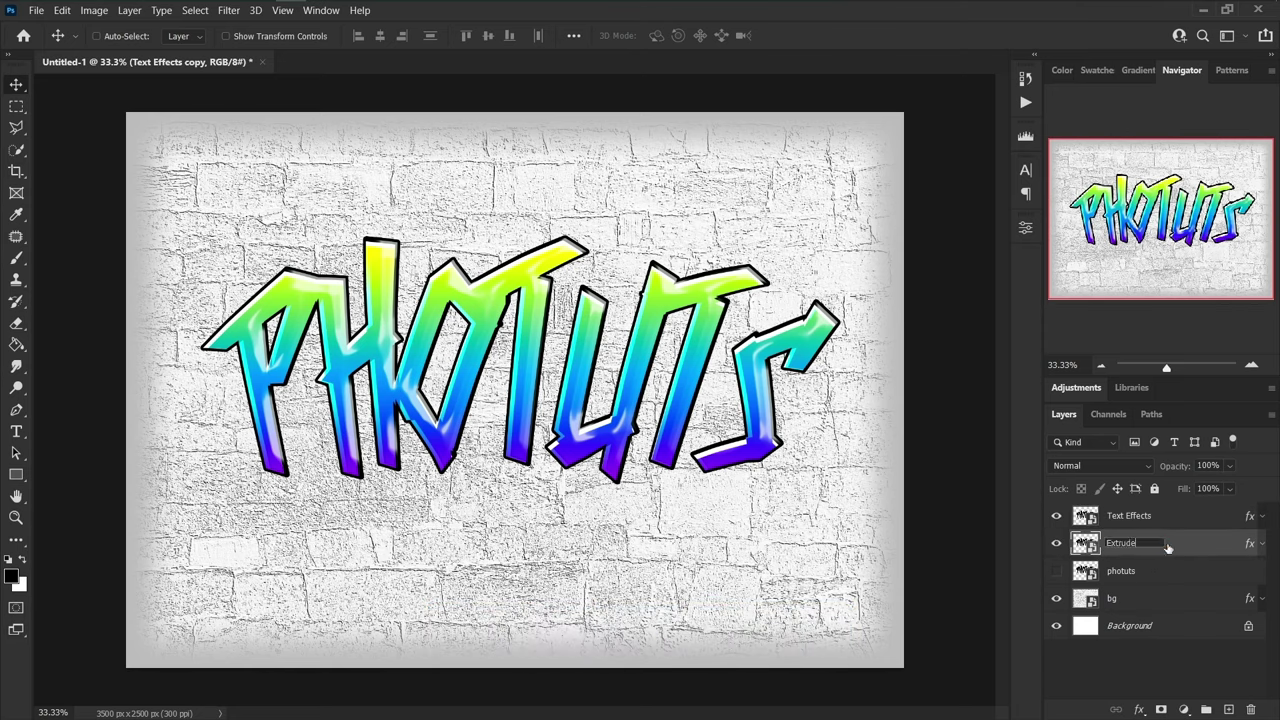
right_click(1187, 551)
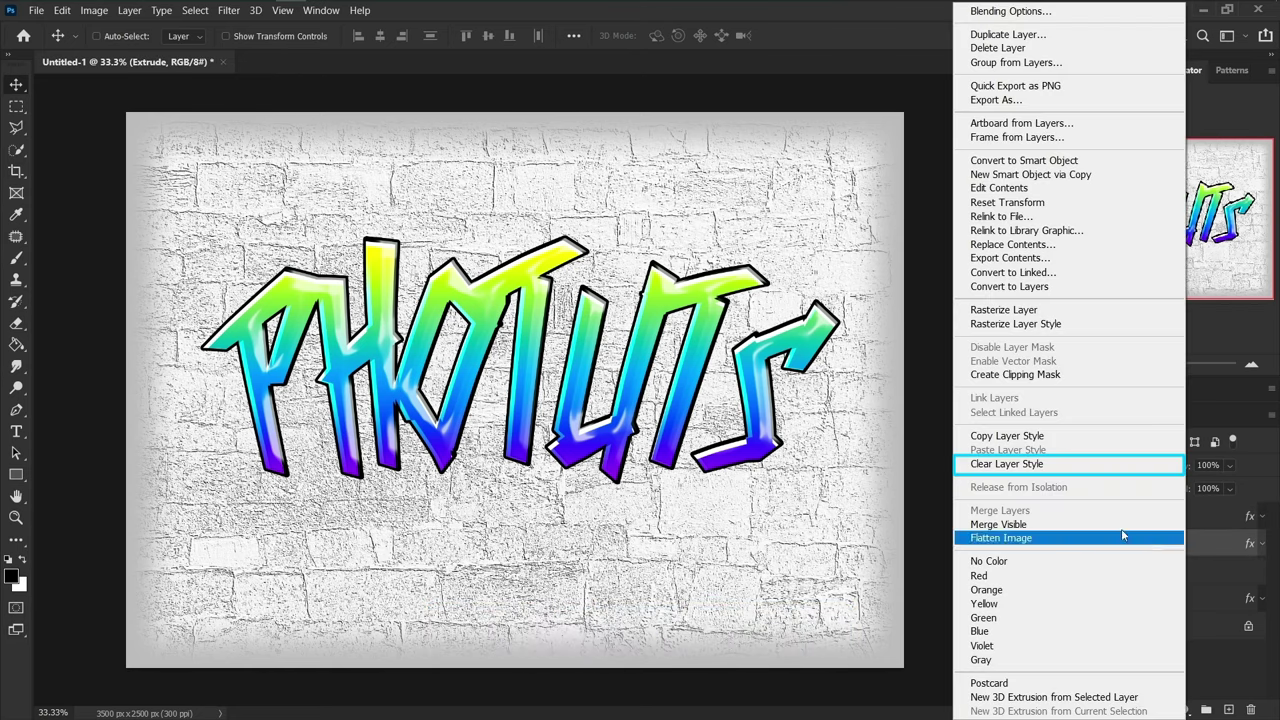
left_click(1050, 470)
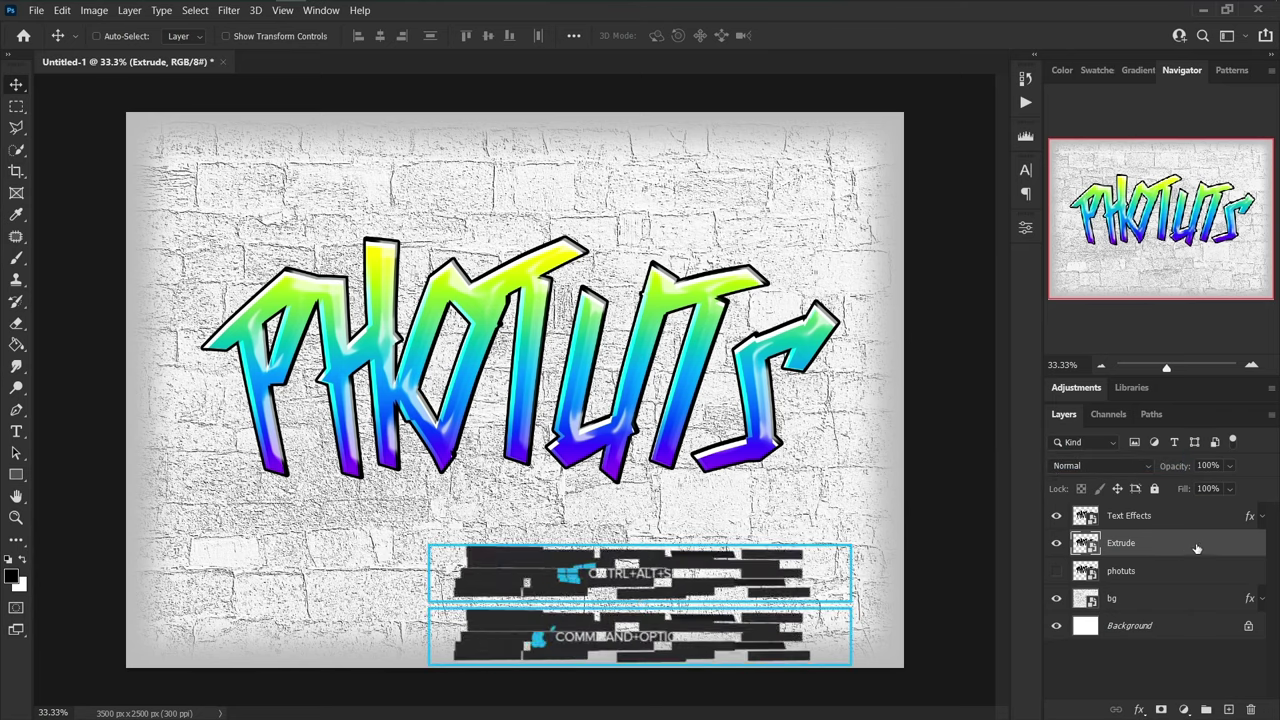
- Repeat the offset duplication of the Extrude layer down to the left until Extrude copy 21 to build the text's black depth
key("ctrl+alt+shift+t")
key("ctrl+alt+shift+t")
key("ctrl+alt+shift+t")
key("ctrl+alt+shift+t")
key("ctrl+alt+shift+t")
key("ctrl+alt+shift+t")
key("ctrl+alt+shift+t")
key("ctrl+alt+shift+t")
key("ctrl+alt+shift+t")
key("ctrl+alt+shift+t")
key("ctrl+alt+shift+t")
key("ctrl+alt+shift+t")
key("ctrl+alt+shift+t")
key("ctrl+alt+shift+t")
key("ctrl+alt+shift+t")
key("ctrl+alt+shift+t")
key("ctrl+alt+shift+t")
key("ctrl+alt+shift+t")
key("ctrl+alt+shift+t")
key("ctrl+alt+shift+t")
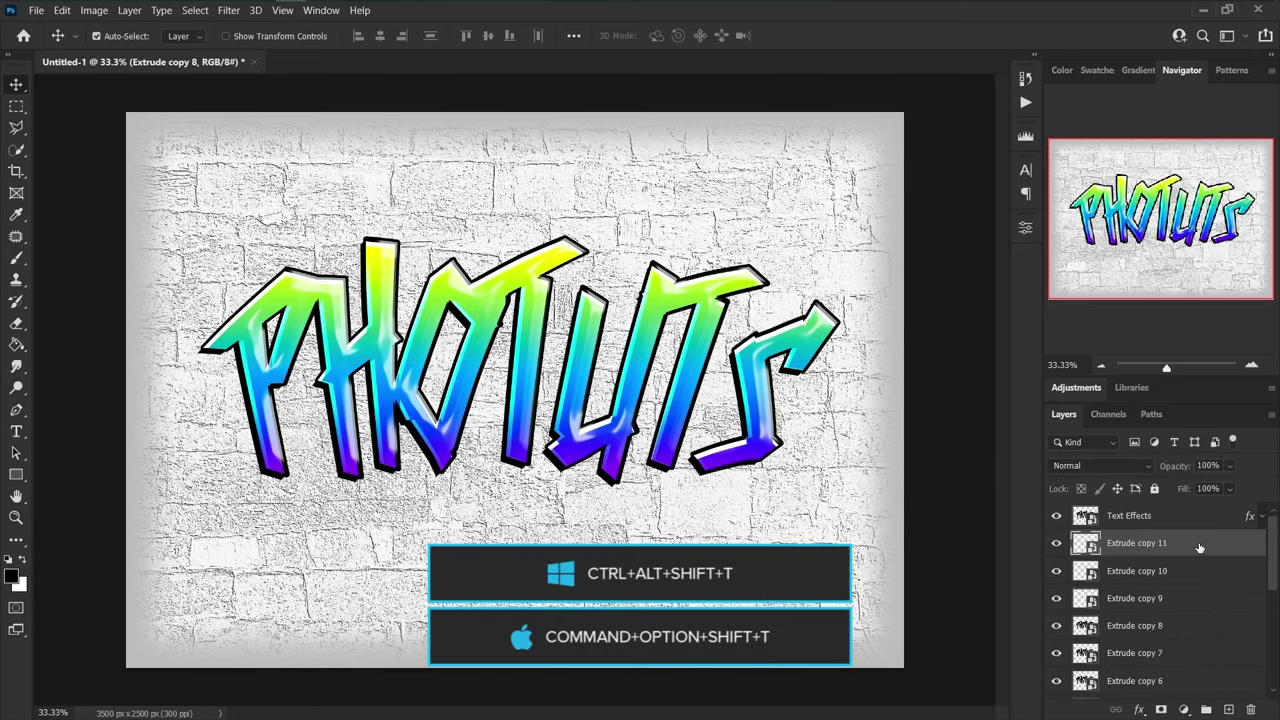
key("ctrl+alt+shift+t")
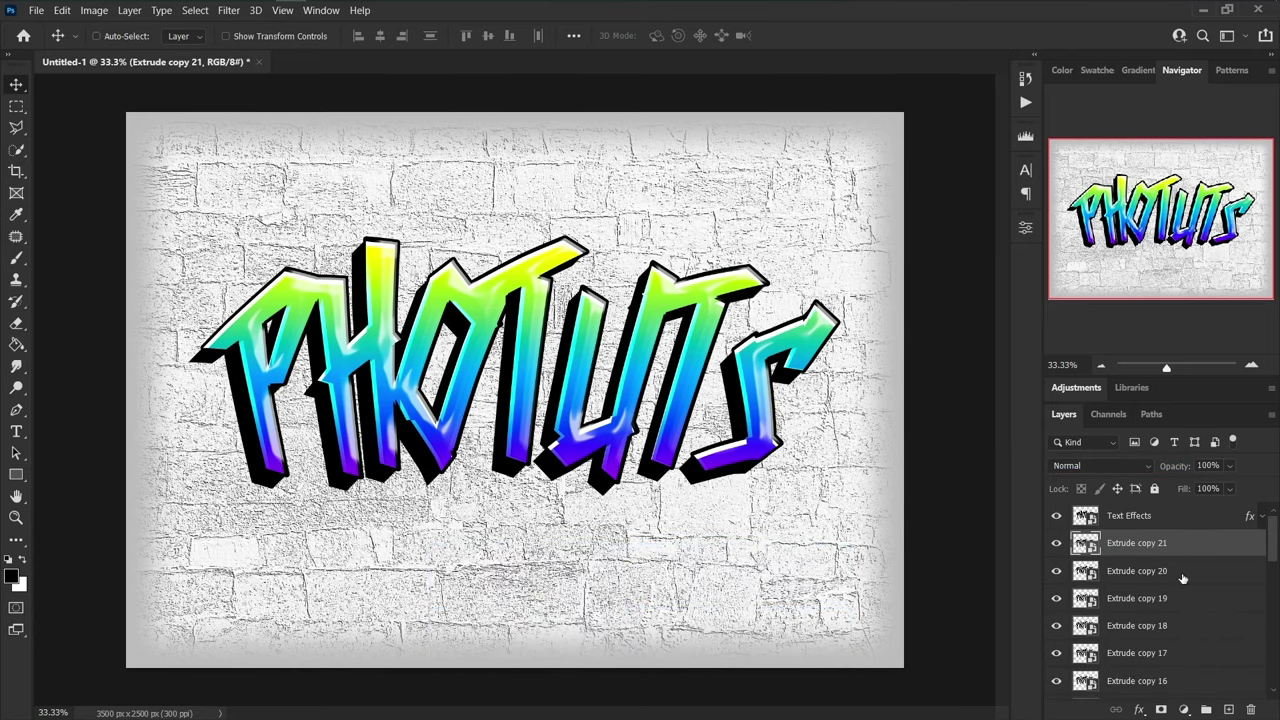
- Group the layers from Extrude copy 20 down to Extrude, leaving Extrude copy 21 outside the group
left_click(1199, 574)
scroll(1199, 574, "down", 6)
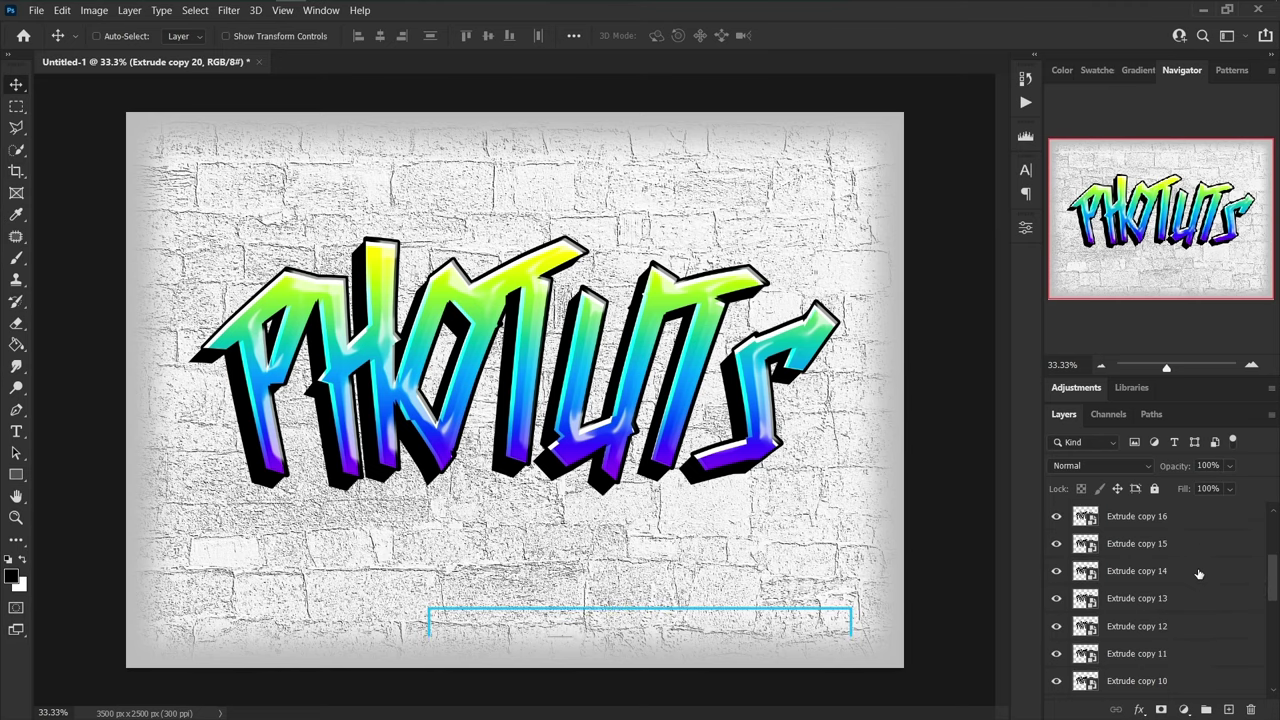
scroll(1199, 574, "down", 2)
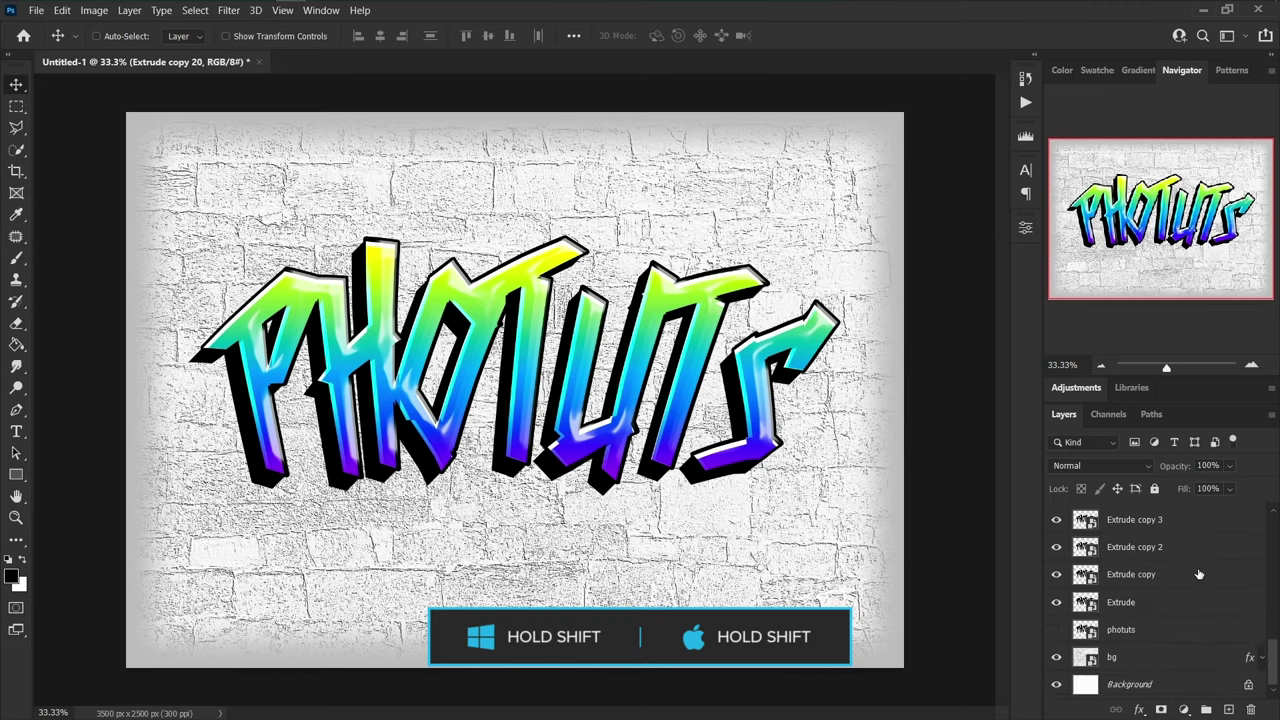
left_click(1164, 608, "shift")
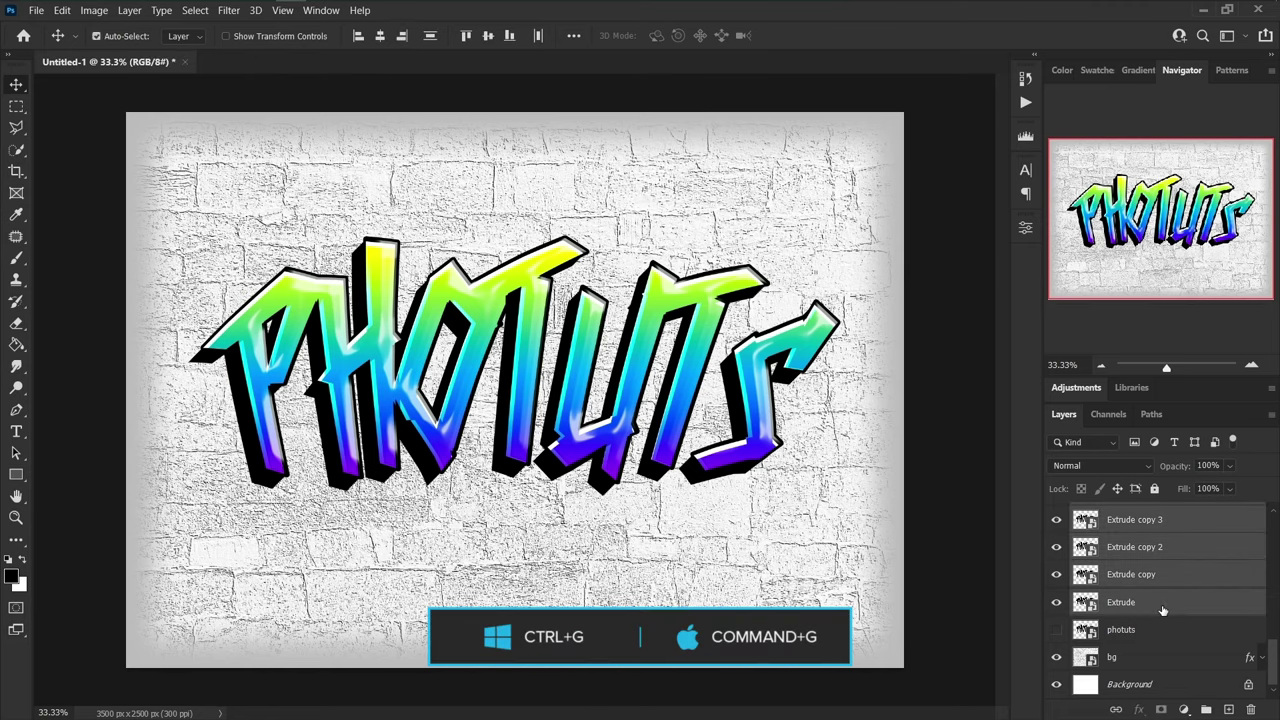
key("ctrl+g")
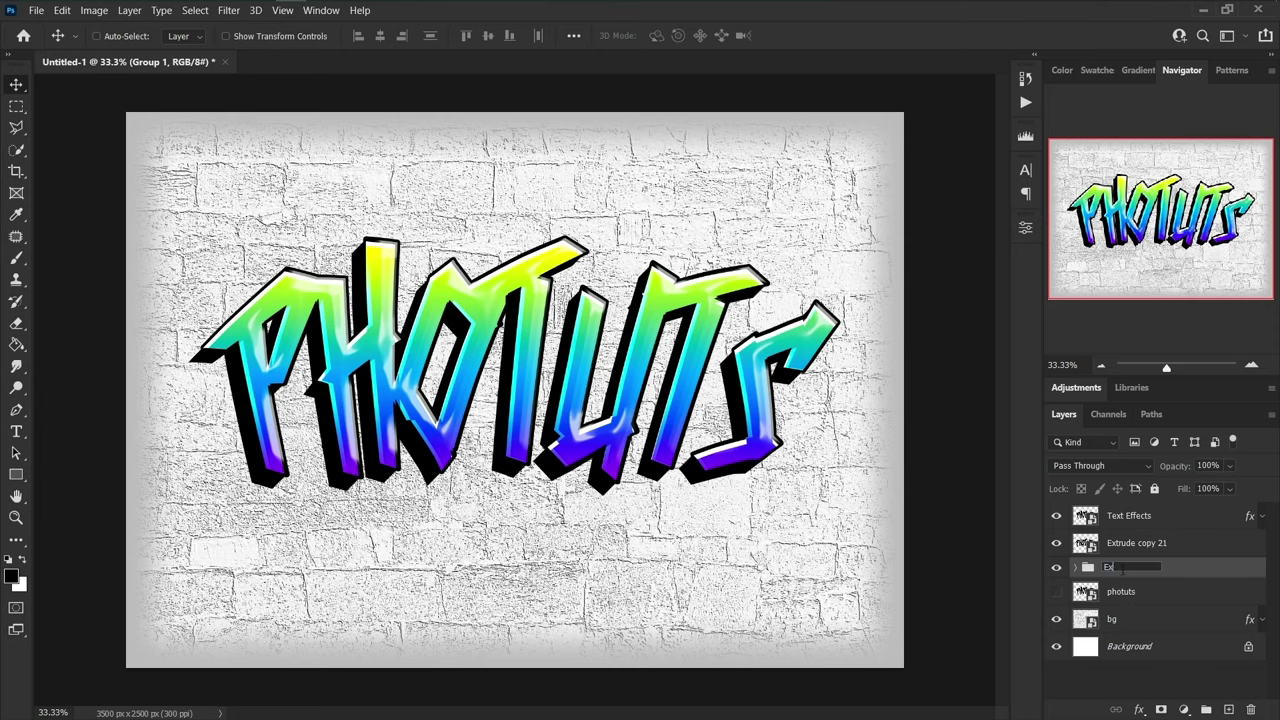
- Rename the Extrude copy 21 layer as Shadow and place it, hidden, below the Extrude group
left_click(1152, 546)
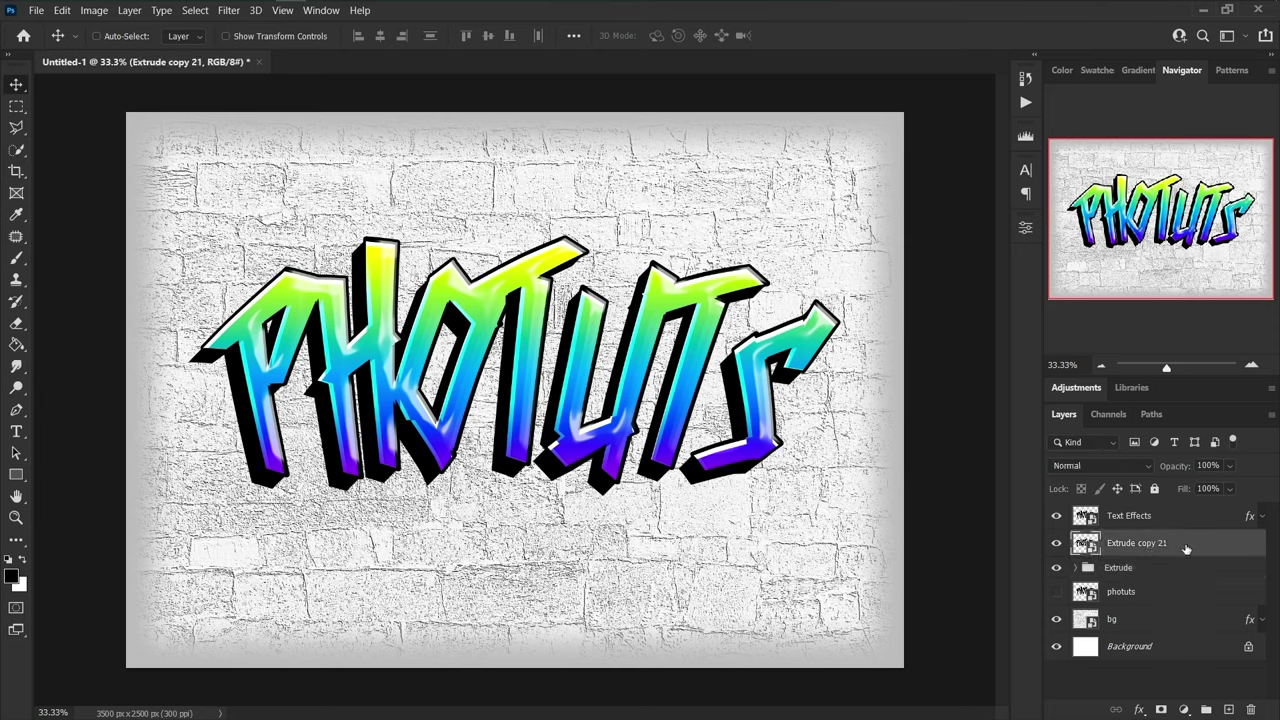
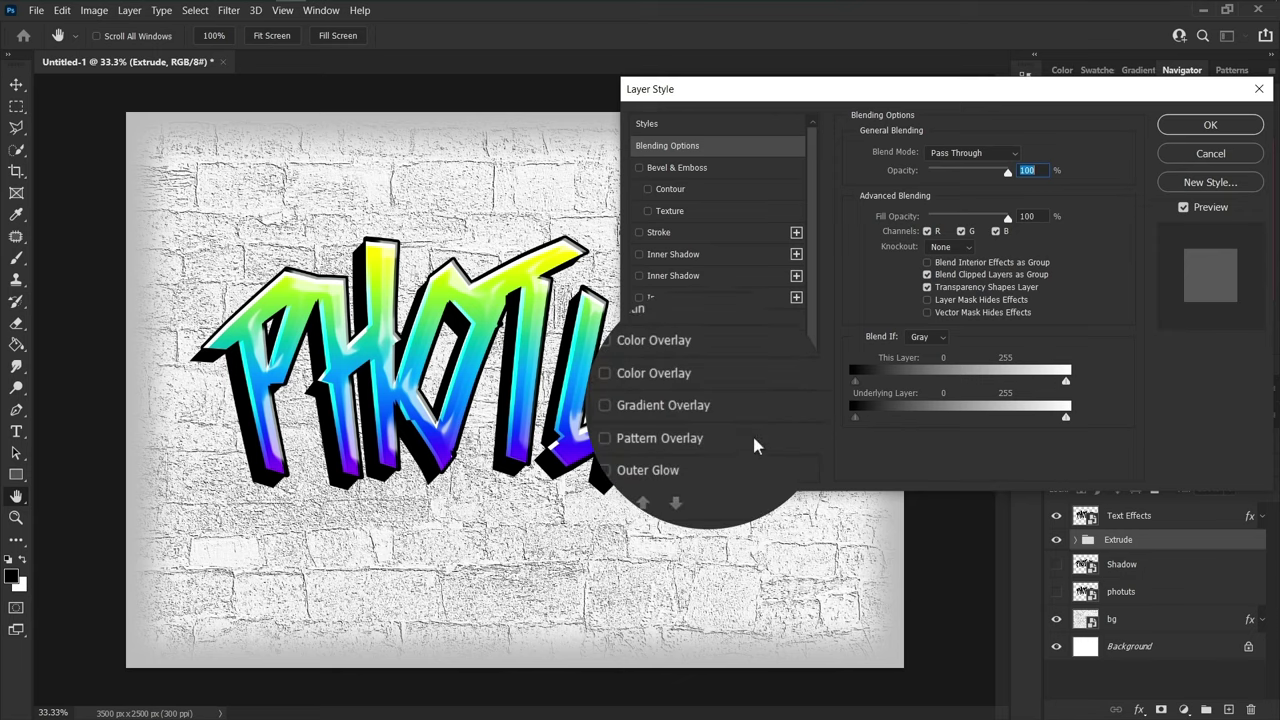
- Add a gradient overlay to the Extrude group using the Extrusion preset from Graffiti Text Effect Gradients
left_click(679, 405)
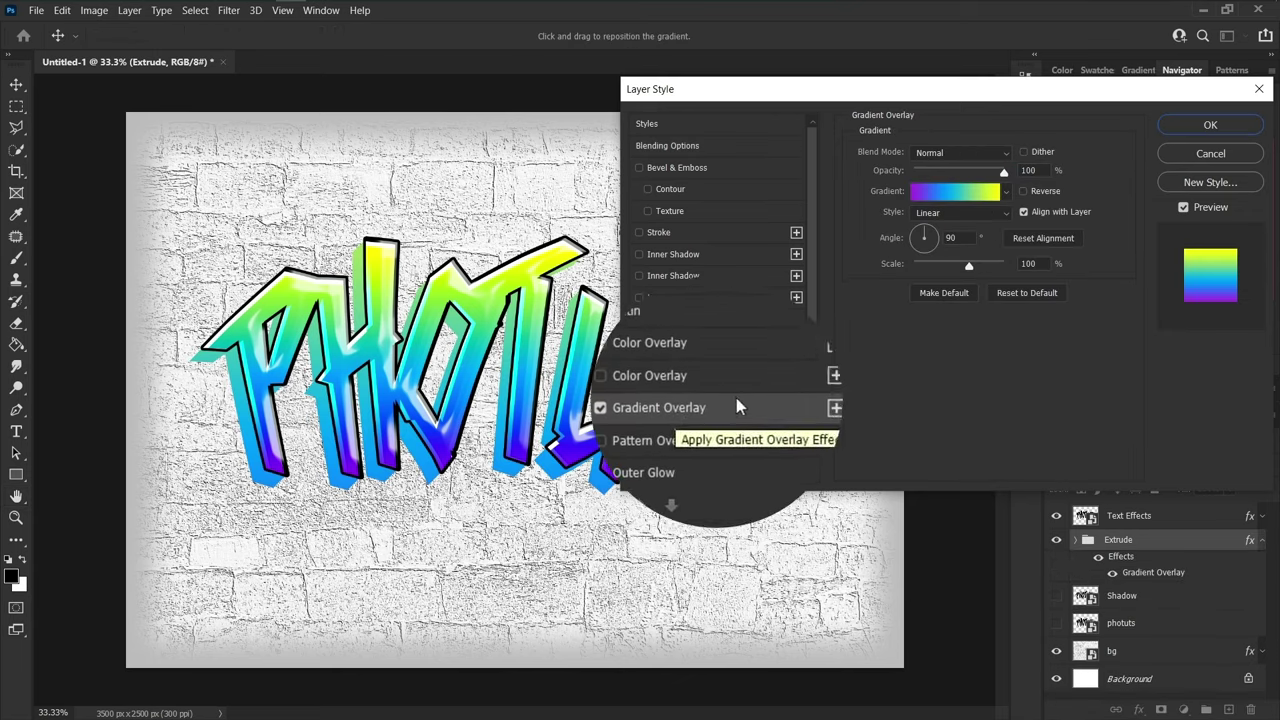
left_click(966, 165)
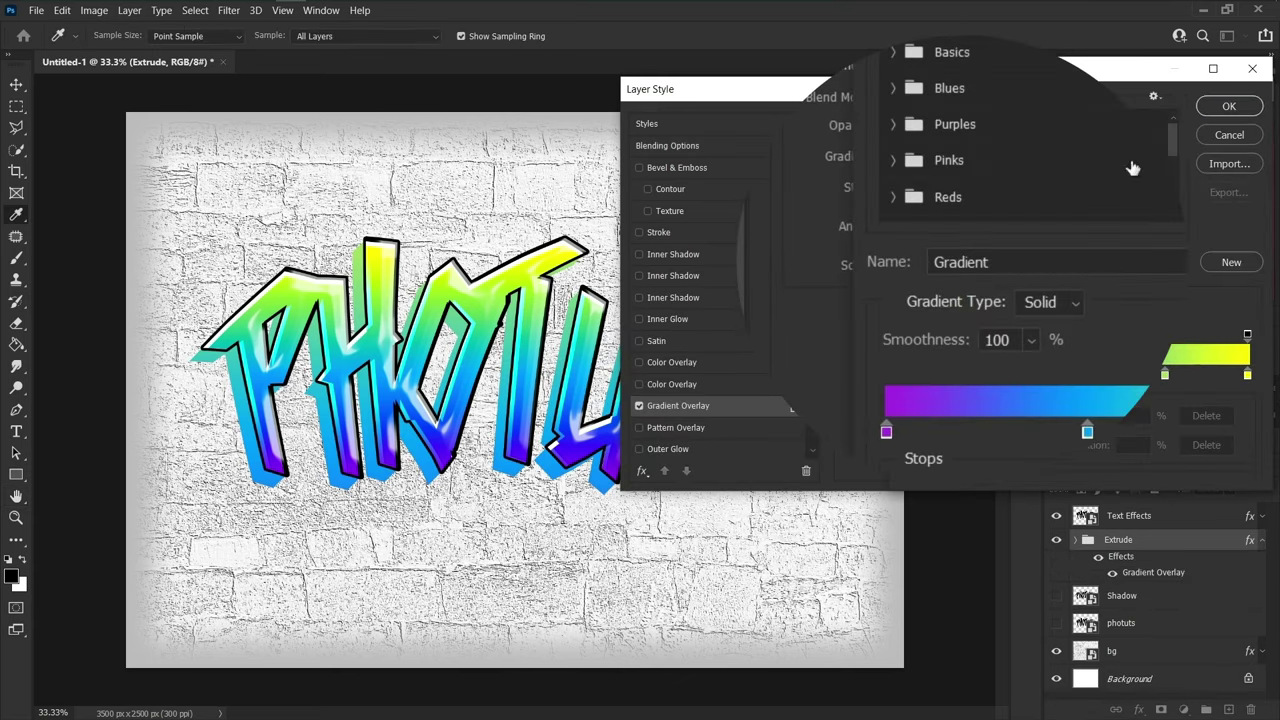
scroll(1171, 150, "down", 5)
left_click(895, 208)
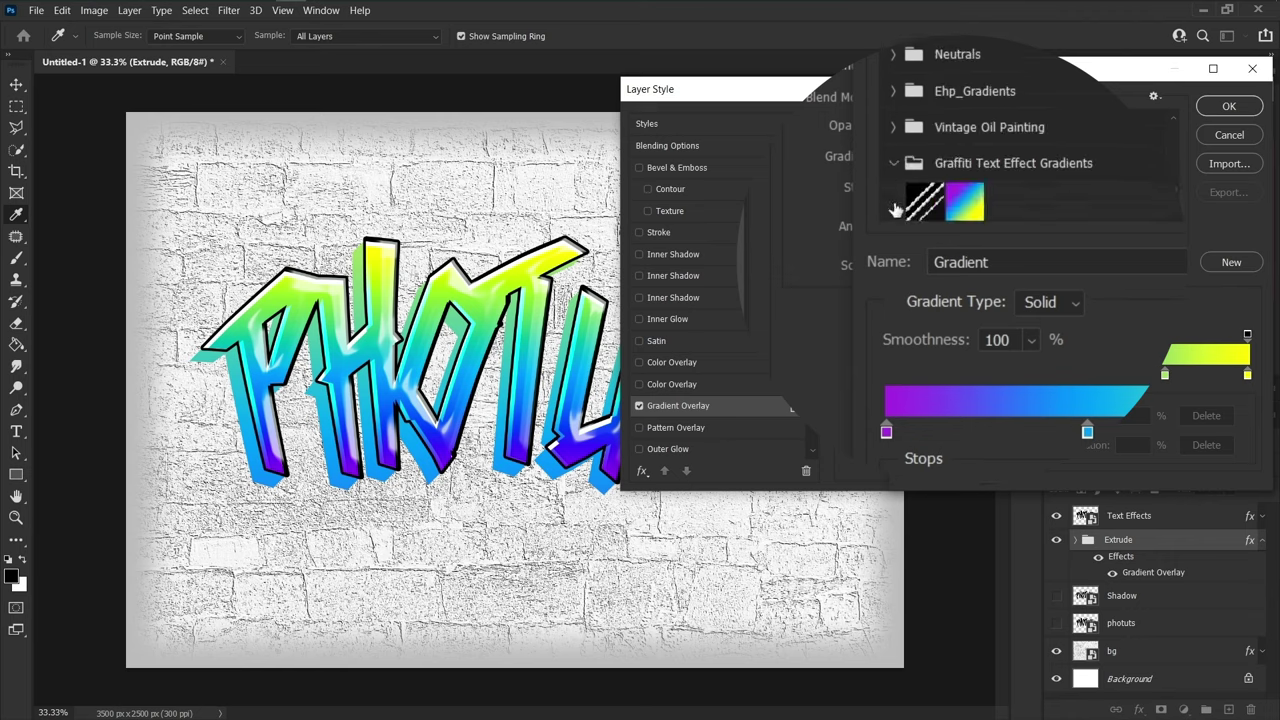
left_click(925, 204)
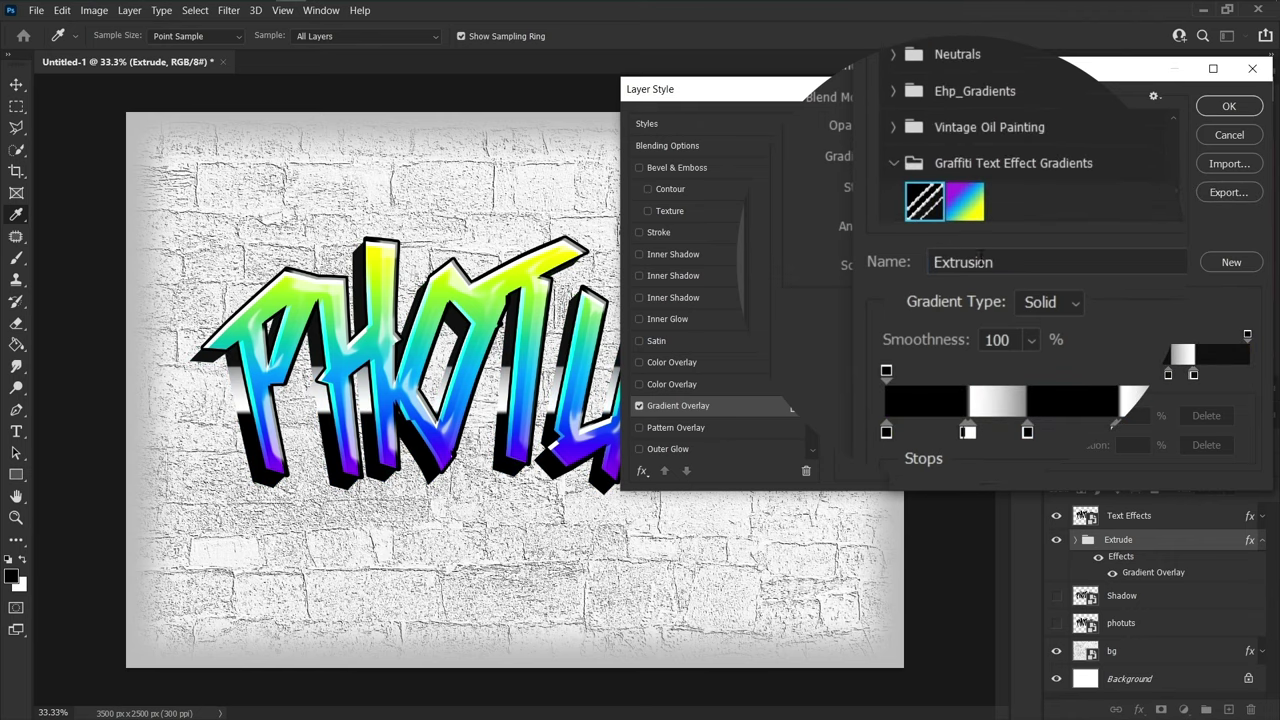
left_click(1229, 107)
- Reverse the Extrude group's gradient overlay and set its angle to -50° and scale to 20%
left_click(1060, 156)
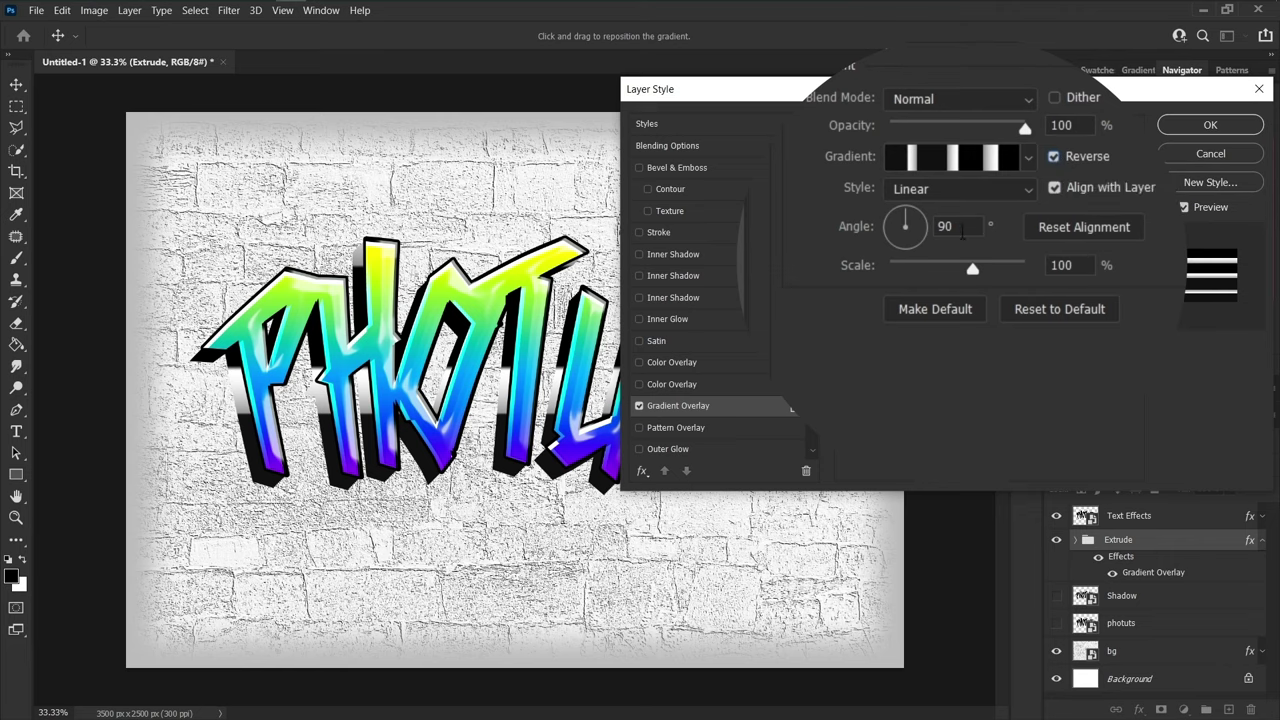
type("-50")
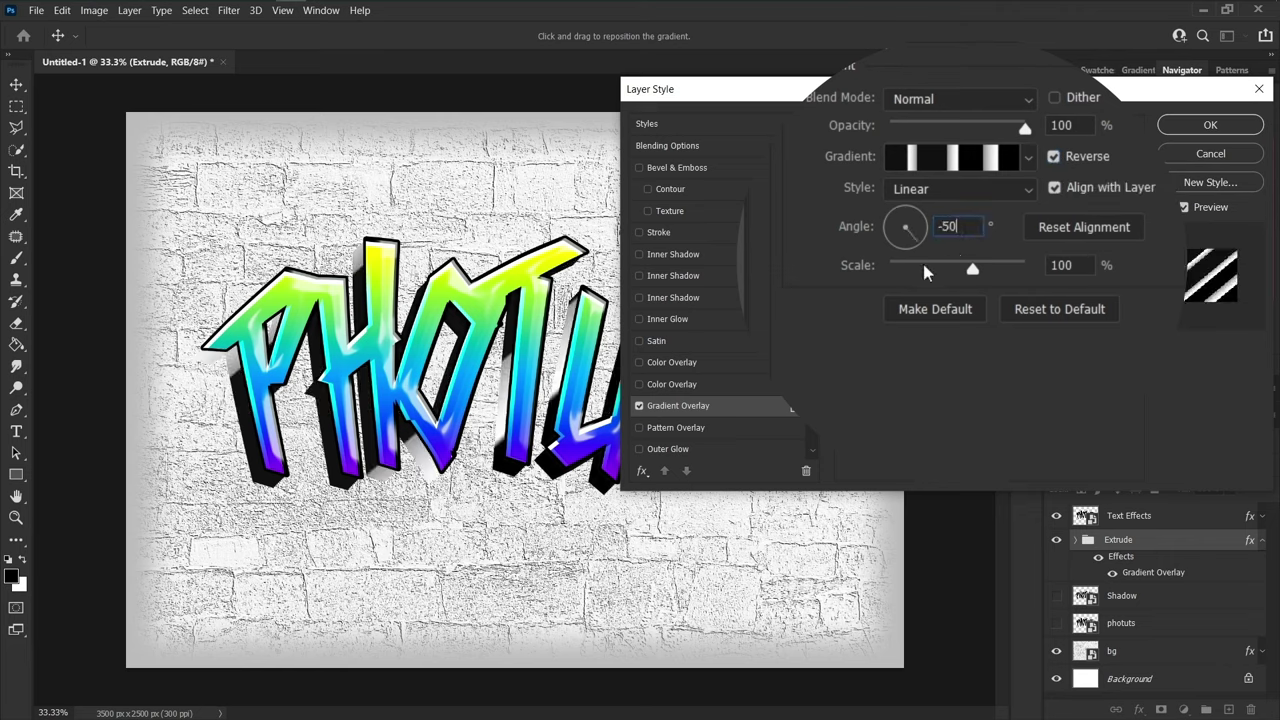
left_click_drag(970, 273, 910, 272)
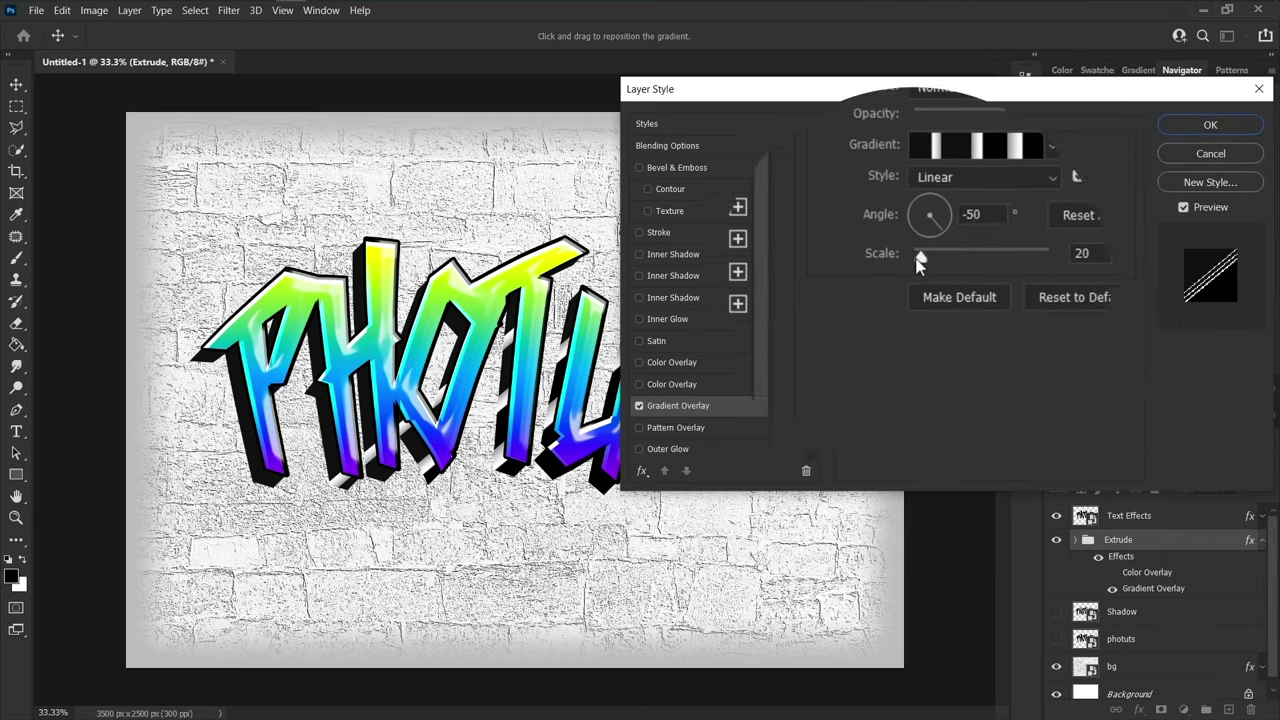
- Add a black (000000) color overlay to the Extrude group with Normal blend mode and 55% opacity
left_click(704, 389)
left_click(952, 155)
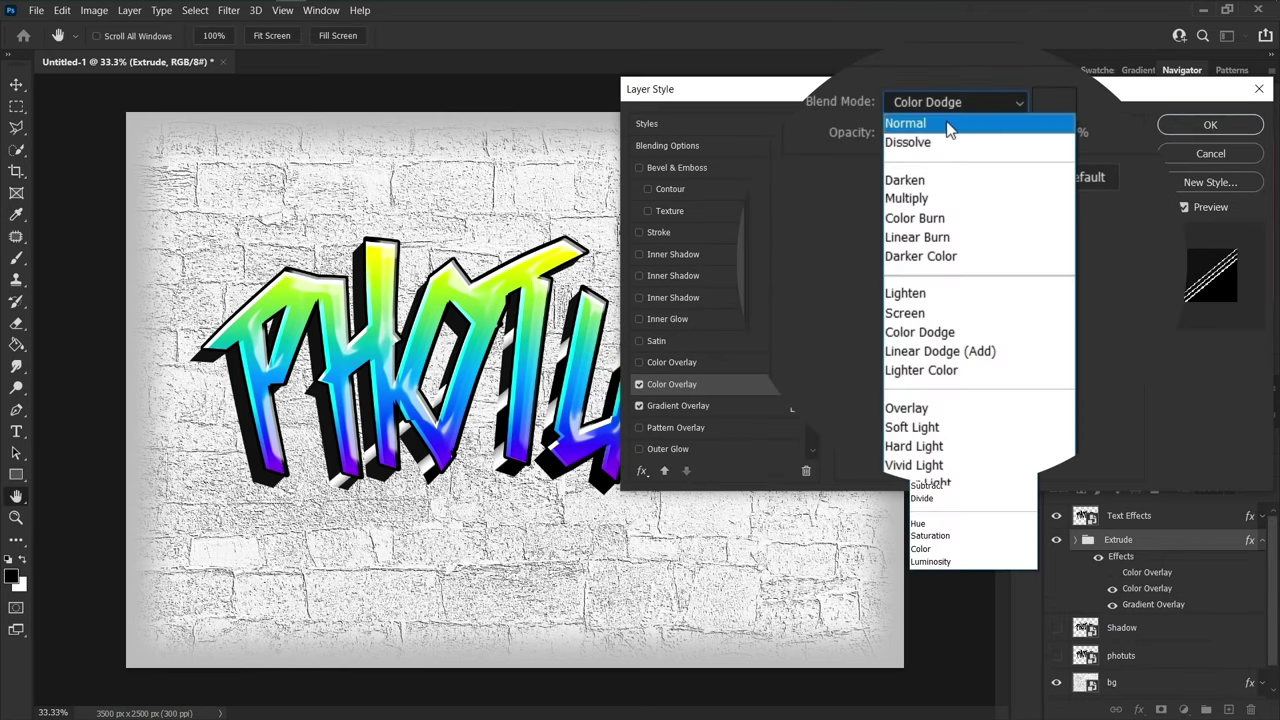
left_click(953, 121)
left_click(1054, 108)
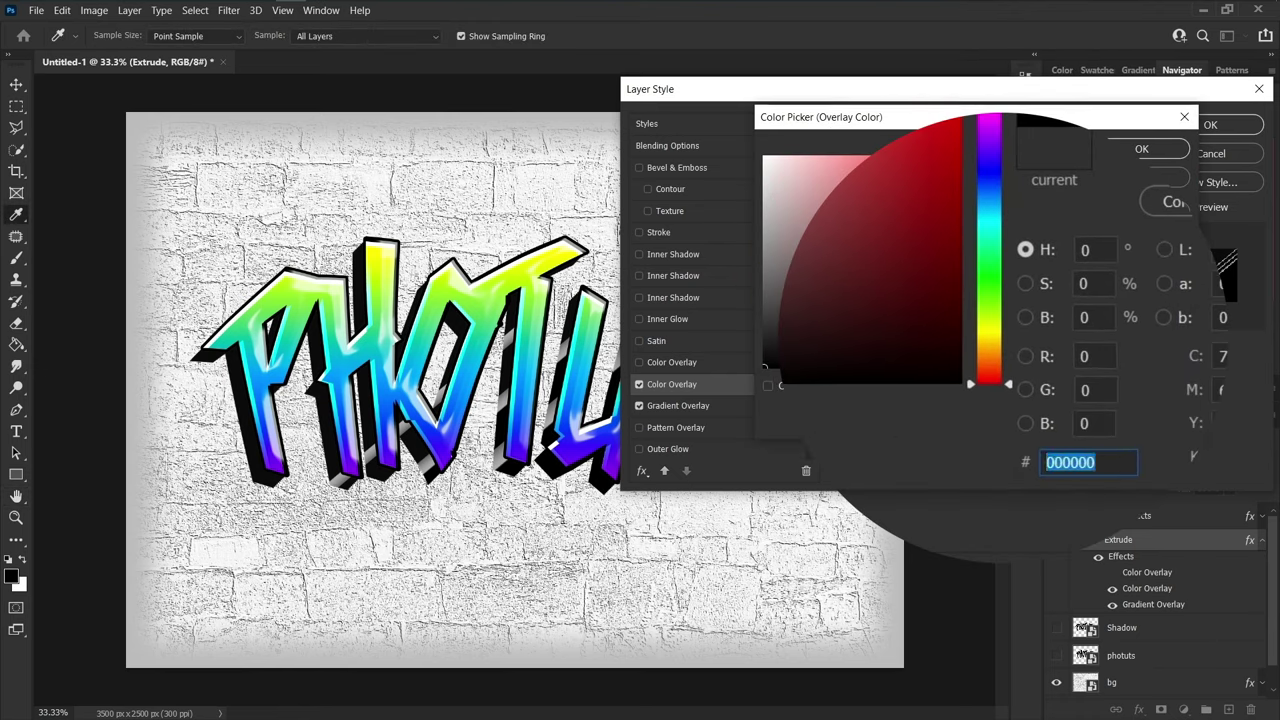
key("Return")
left_click_drag(932, 134, 958, 145)
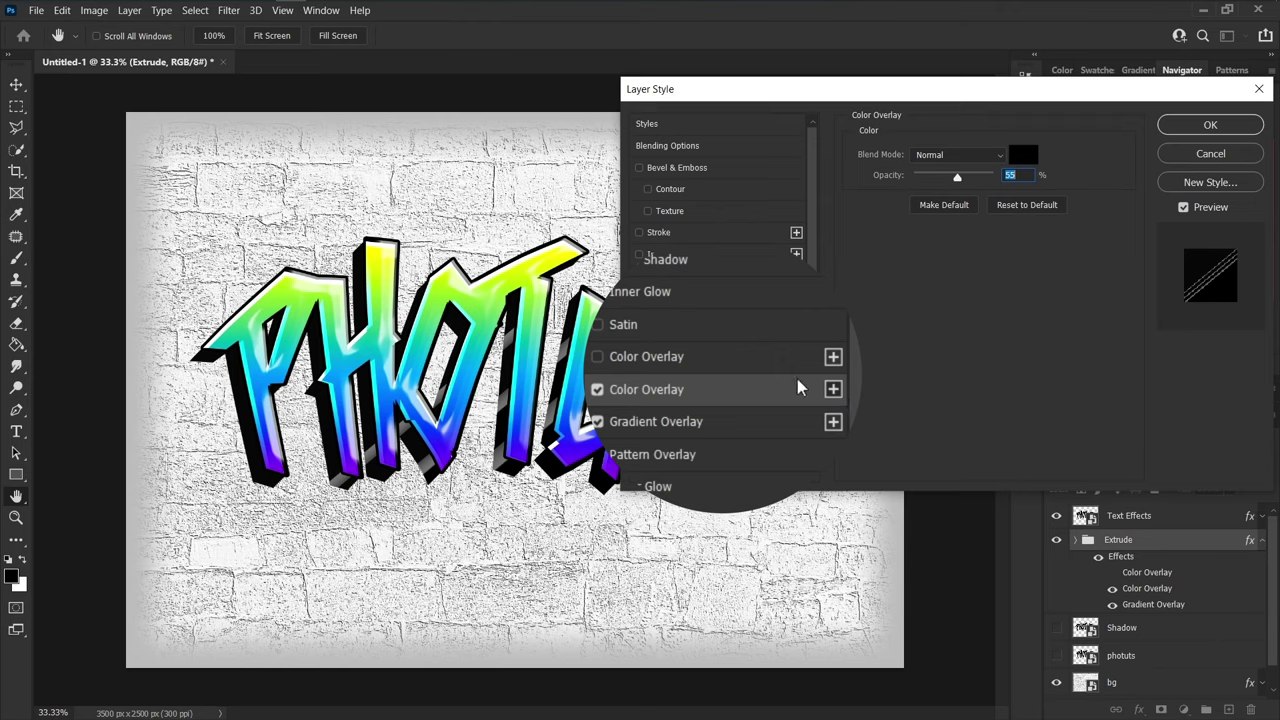
- Add a second color overlay to the Extrude group in 900dff with Color blend mode and 70% opacity
left_click(706, 364)
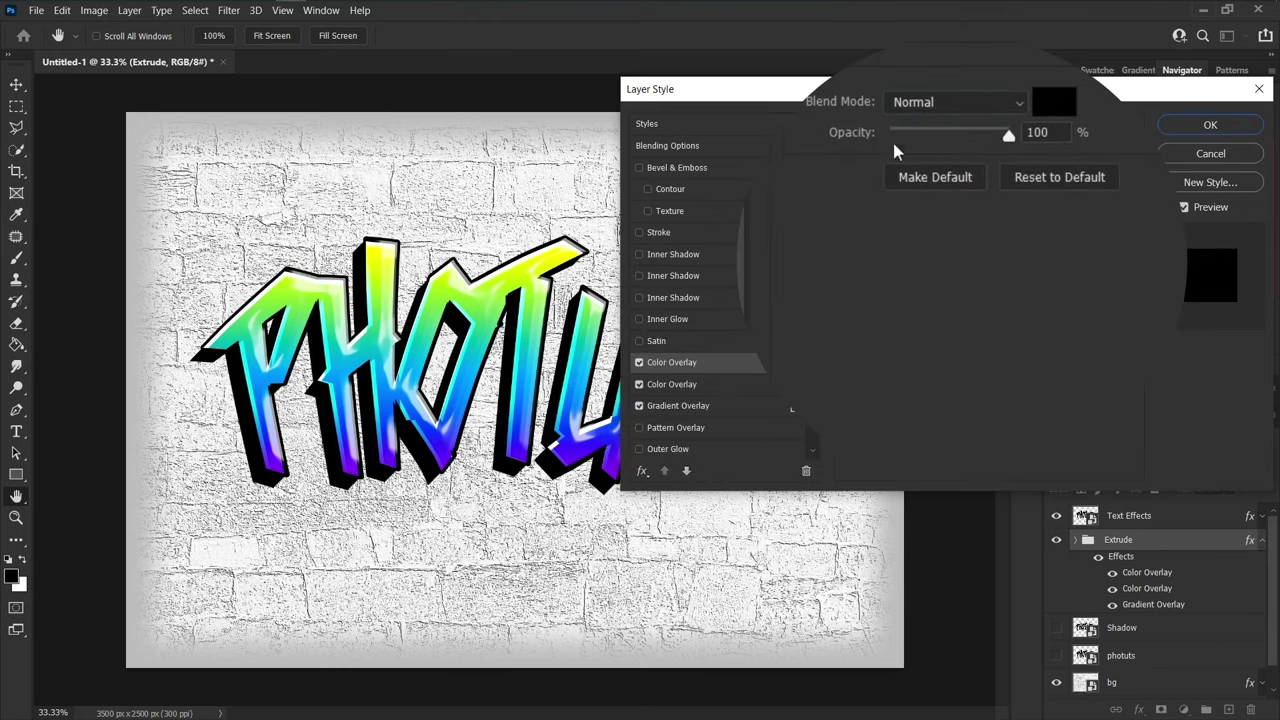
left_click(937, 157)
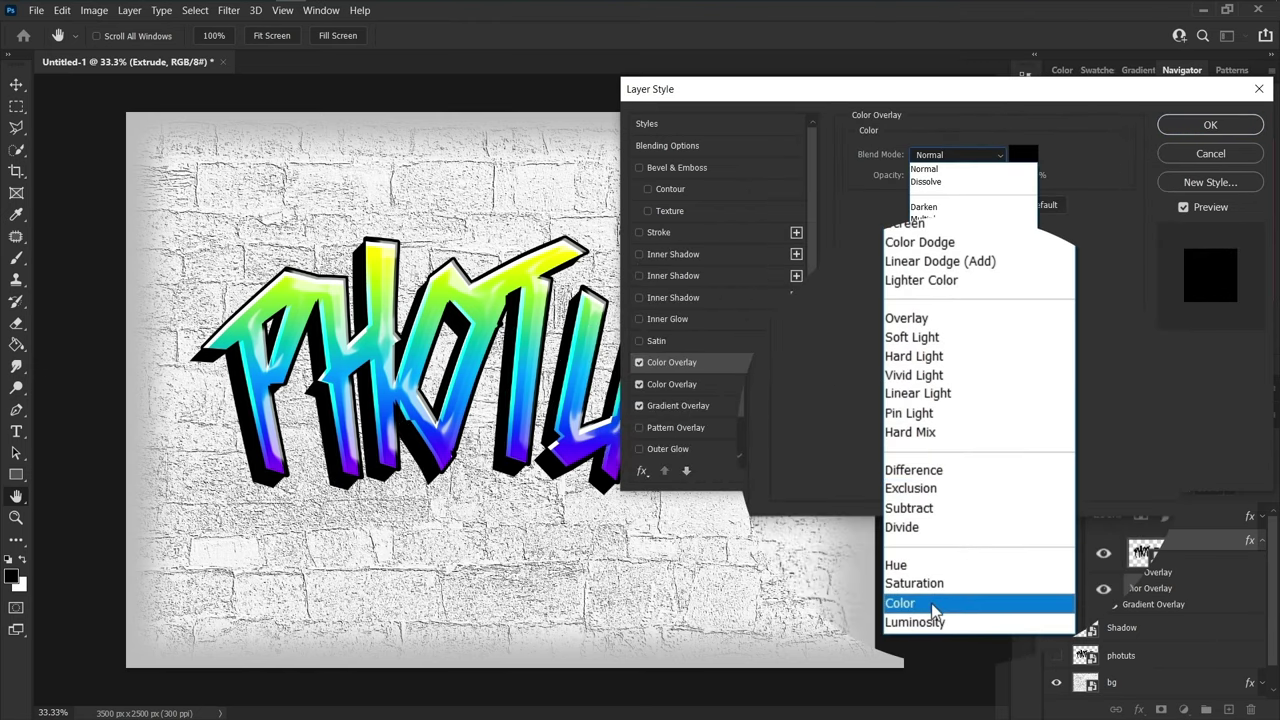
left_click(932, 603)
left_click(1023, 155)
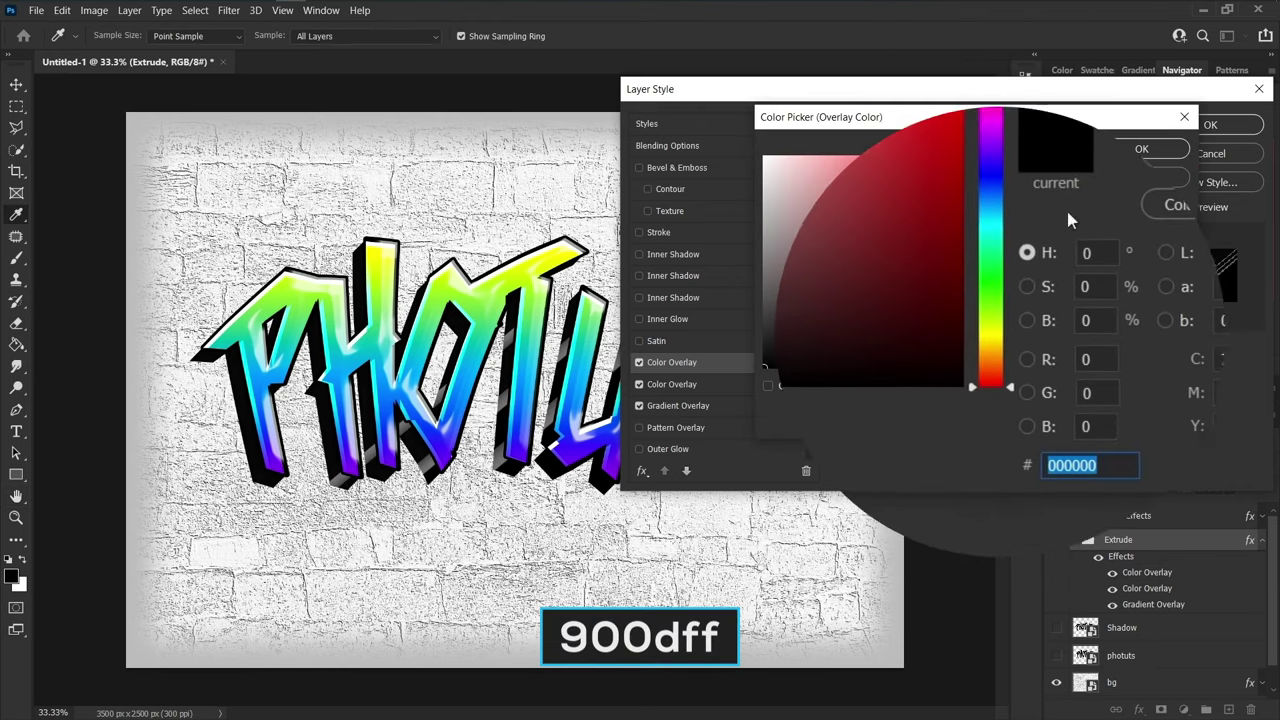
type("900dff")
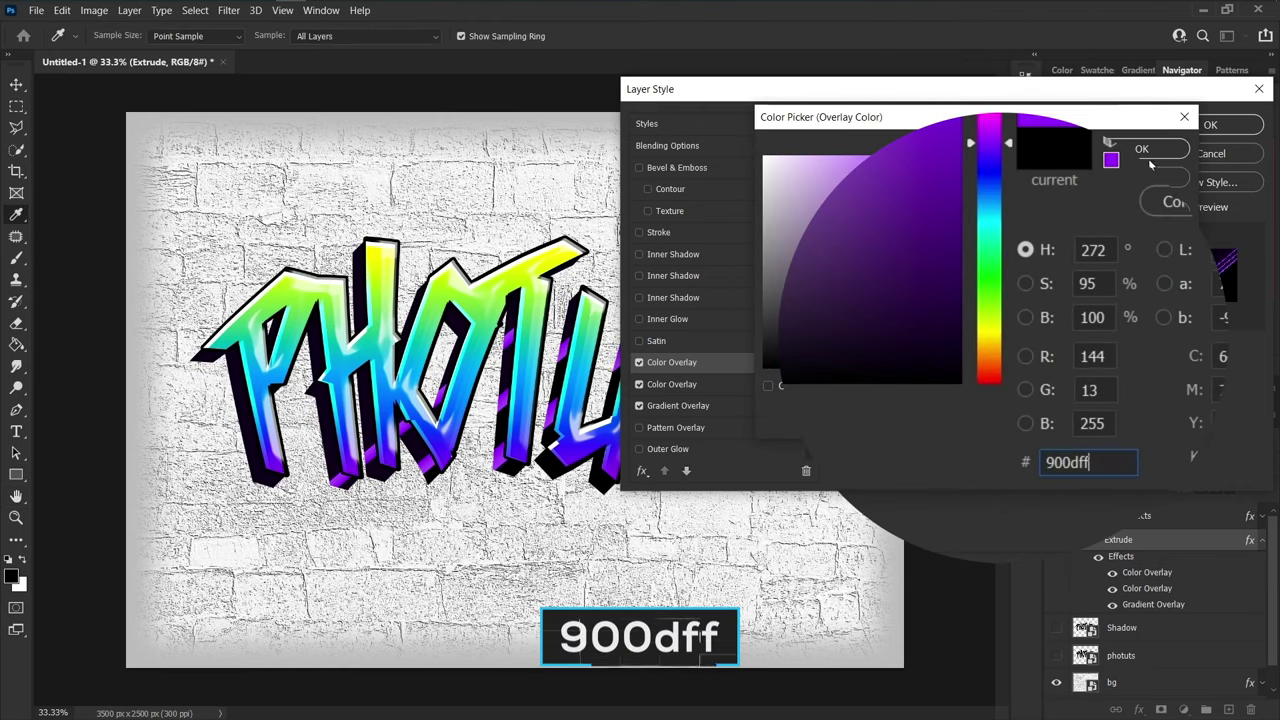
key("Return")
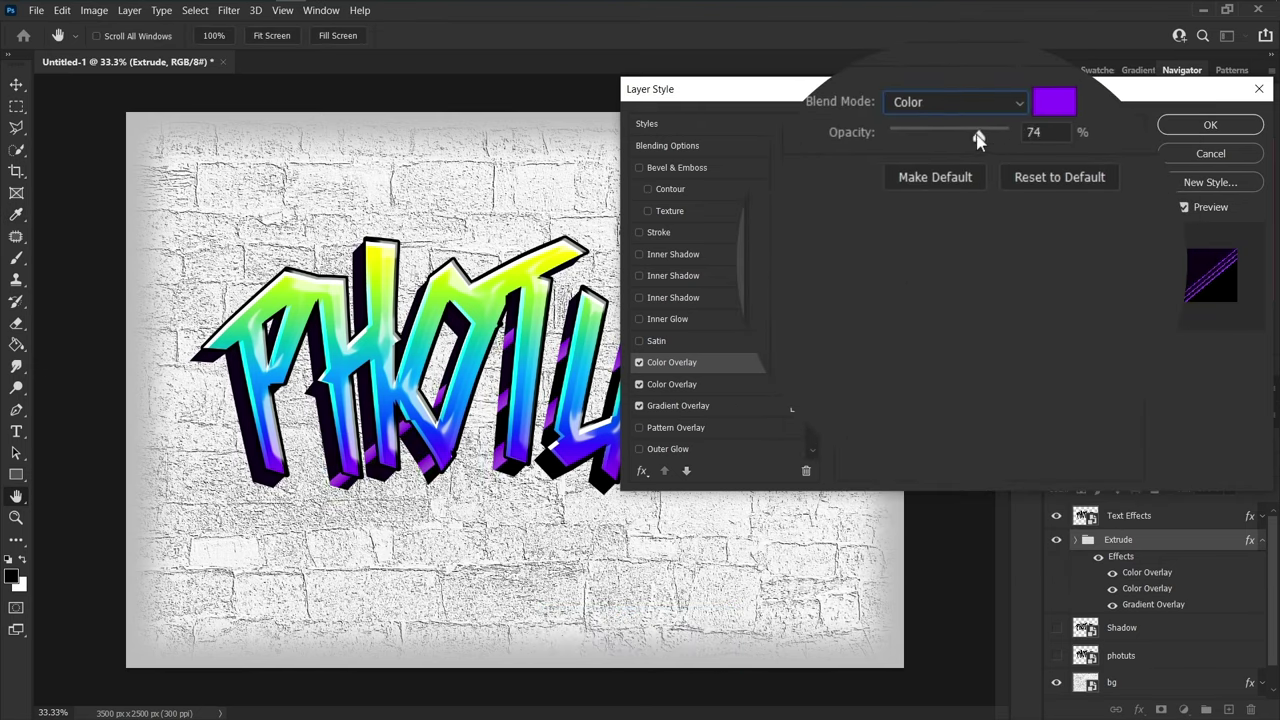
- Add a Linear Burn satin effect in color 5f5f5f with 13% opacity, 50 px distance and 80 px size
left_click(678, 336)
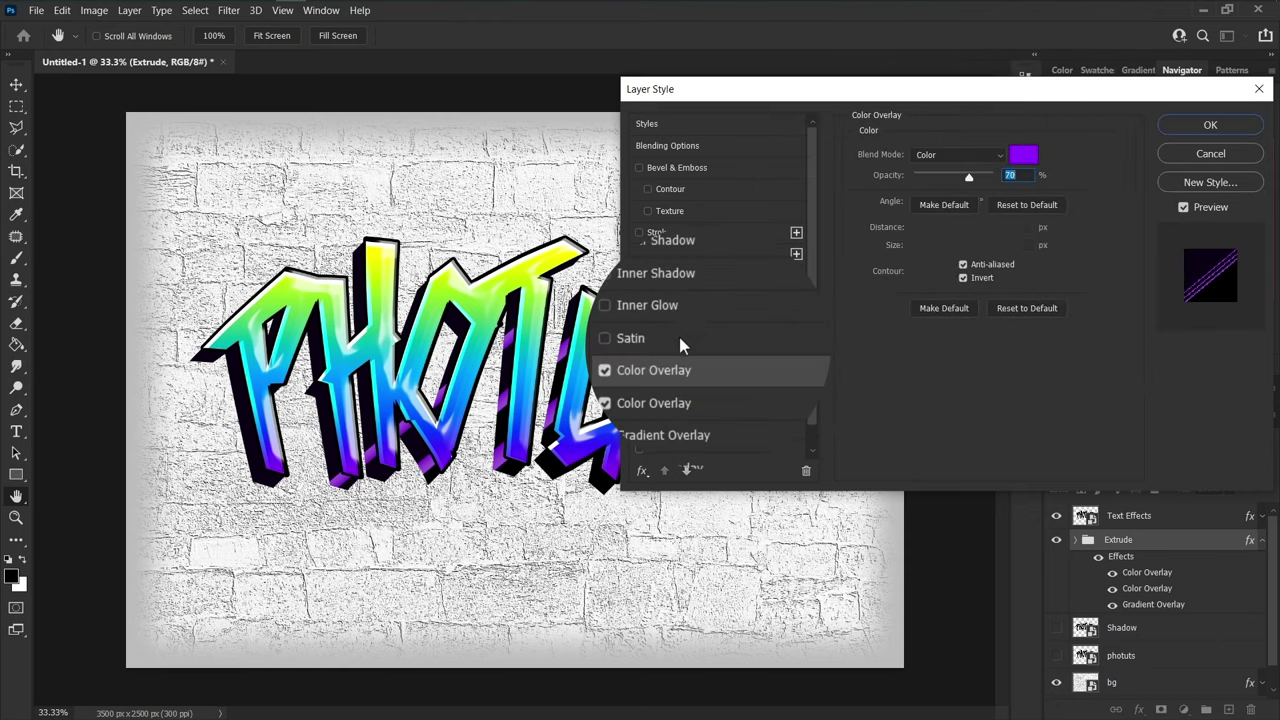
left_click(958, 154)
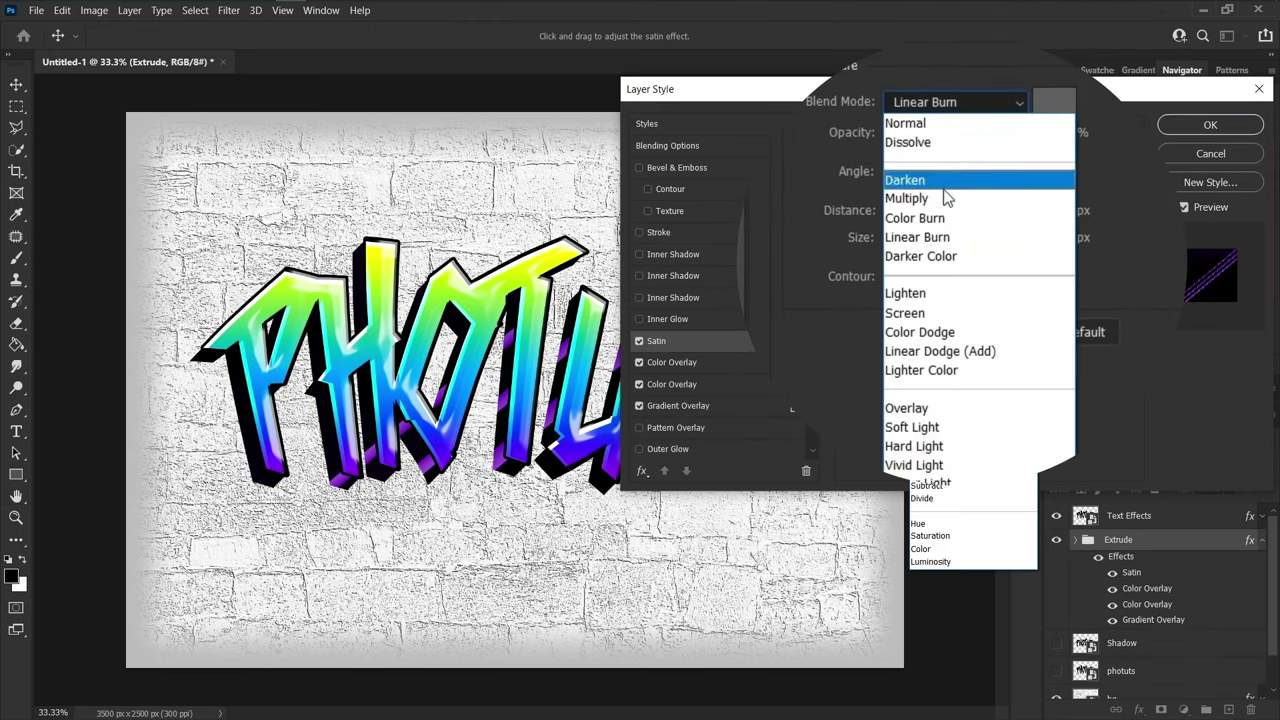
left_click(936, 240)
left_click(1055, 100)
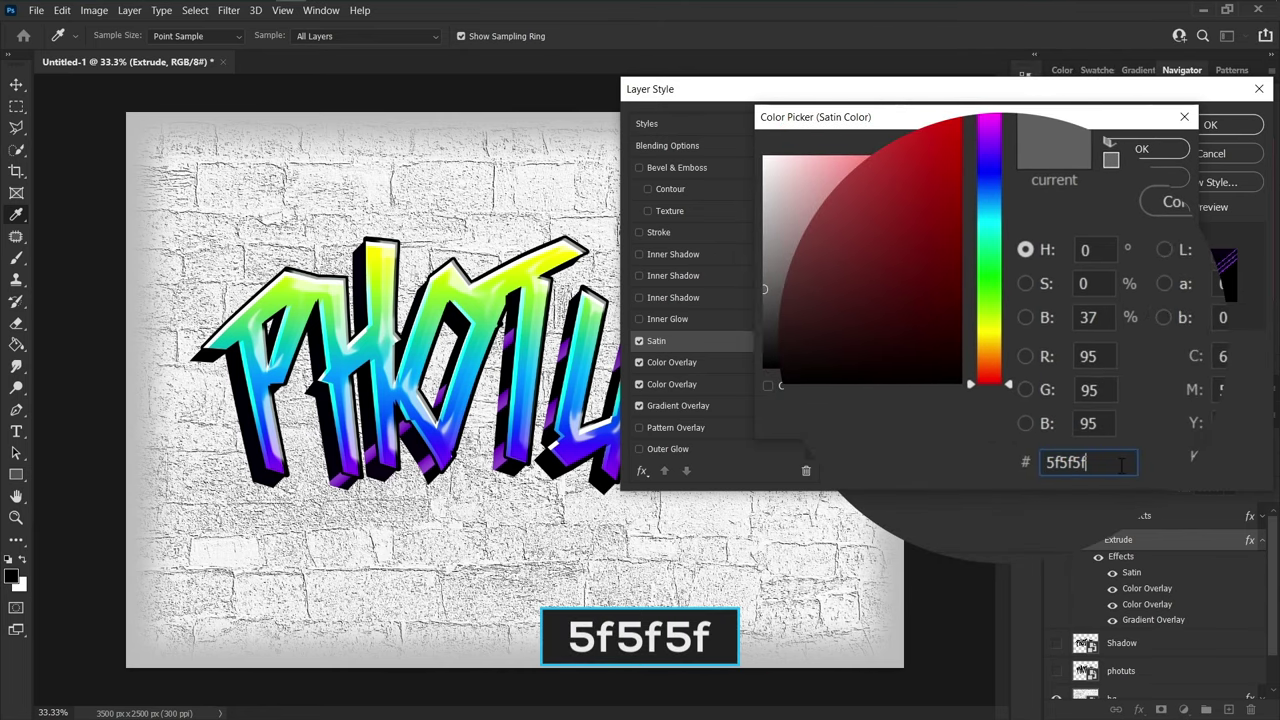
left_click(1141, 148)
left_click(1047, 132)
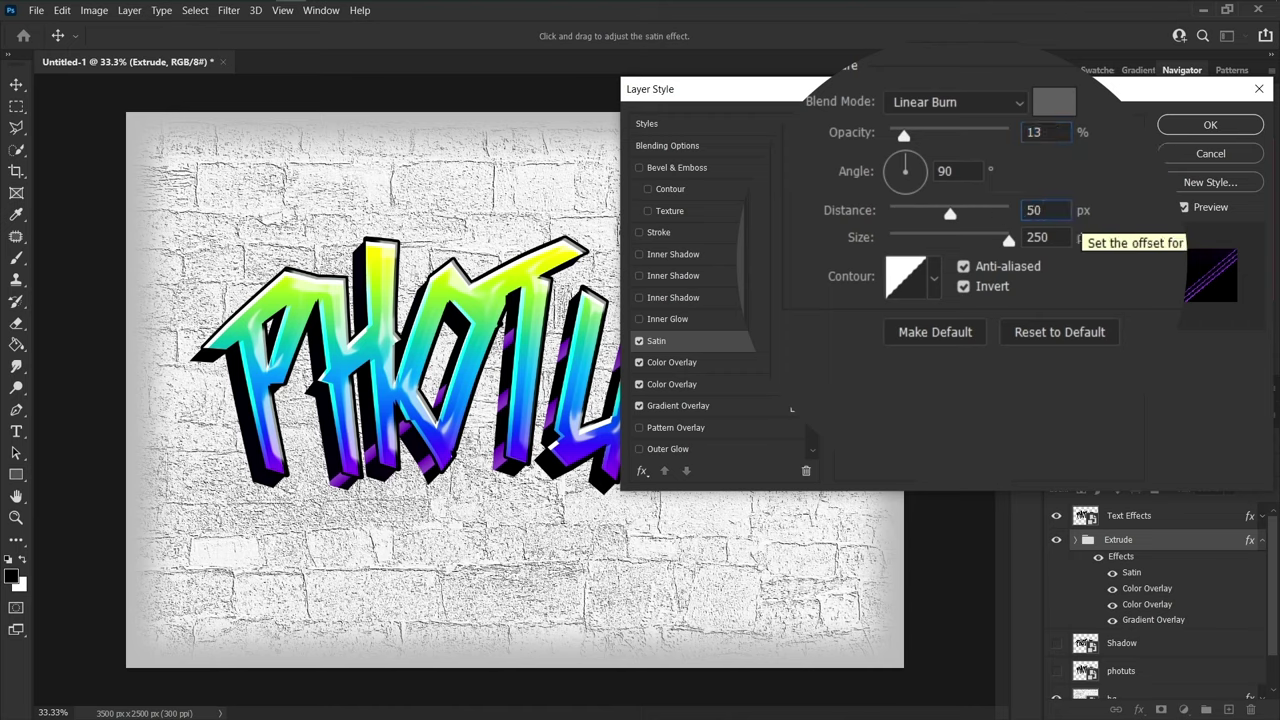
left_click(1058, 238)
type("80")
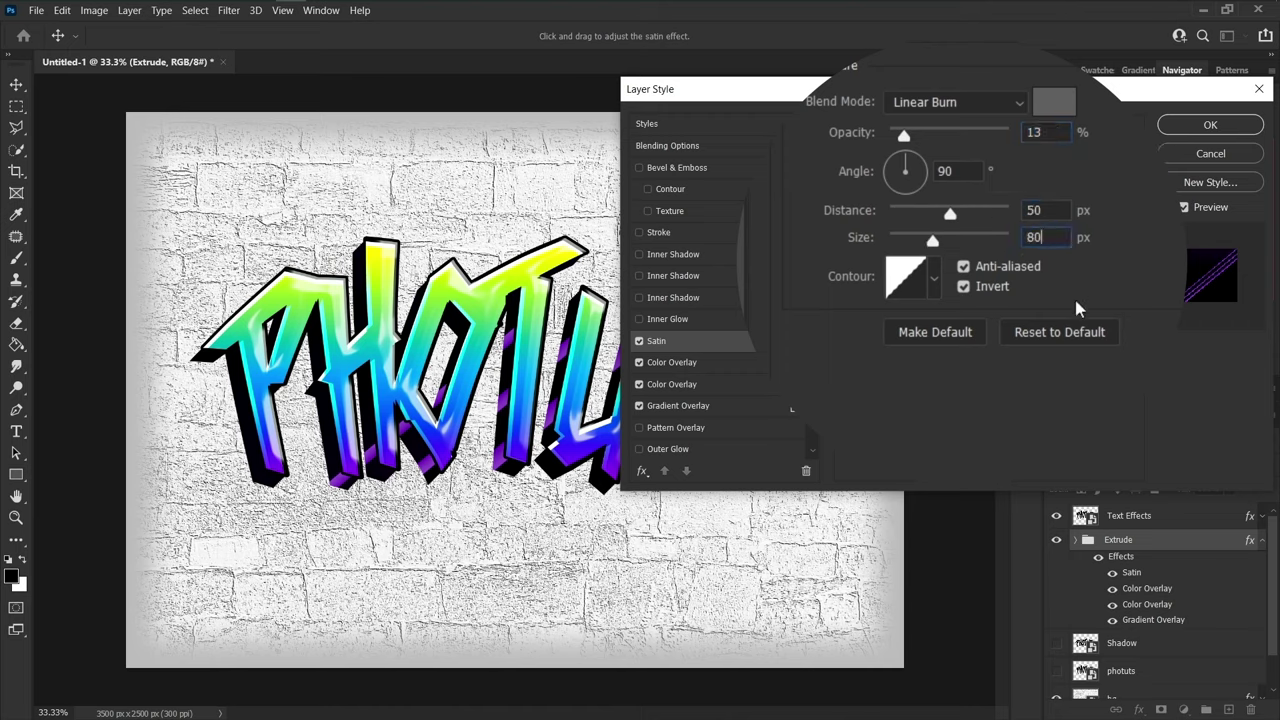
- Add a 10 px black outside stroke to the Extrude group, apply the layer style and collapse its effects list
left_click(688, 232)
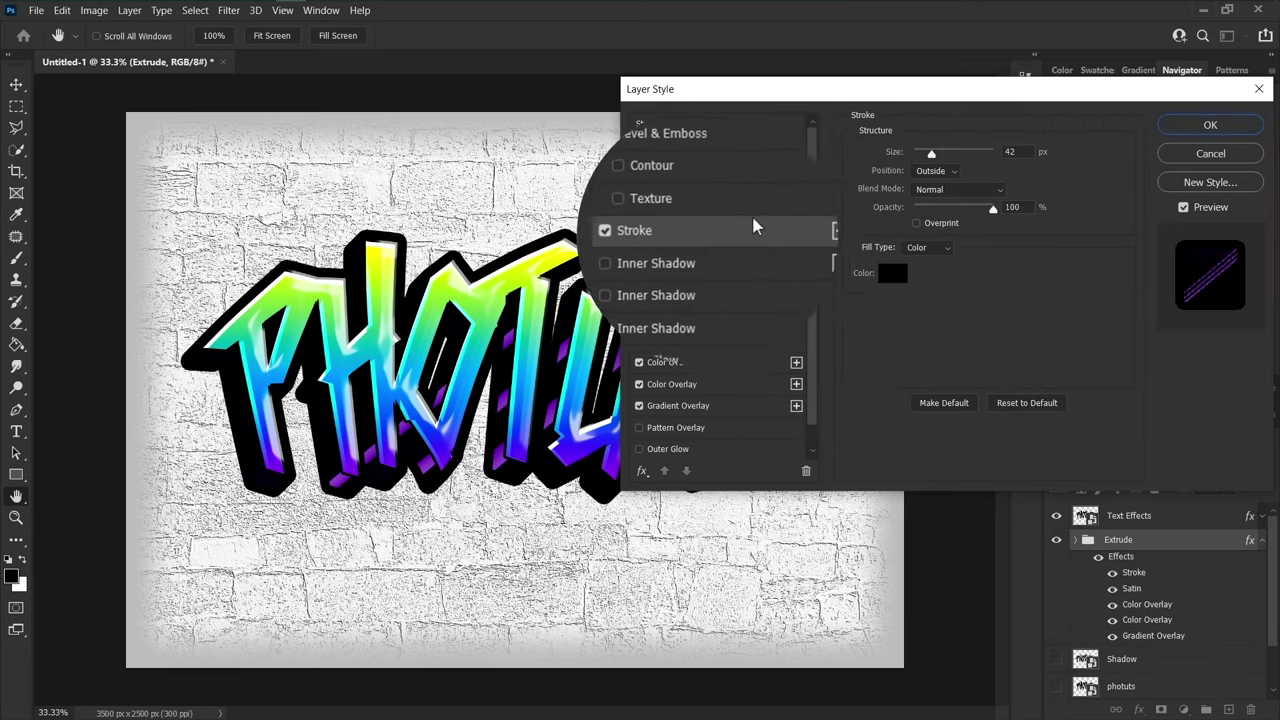
left_click(1015, 150)
type("10")
key("Tab")
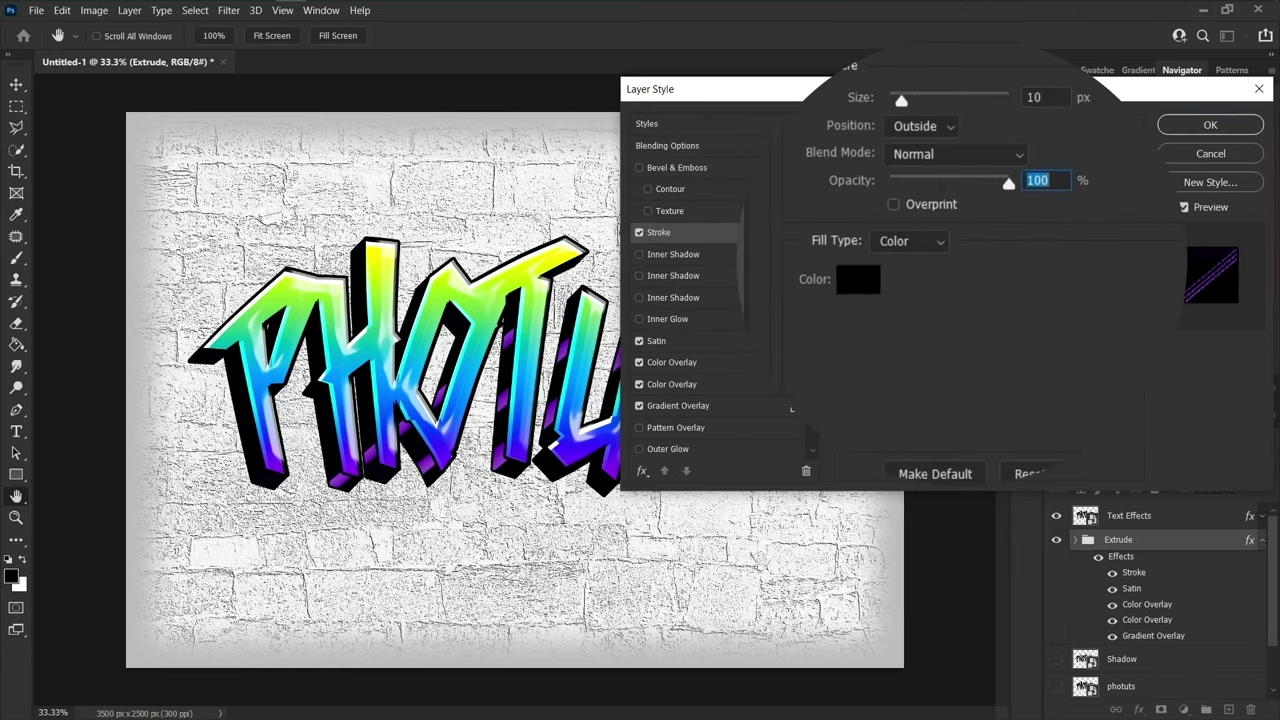
left_click(1195, 124)
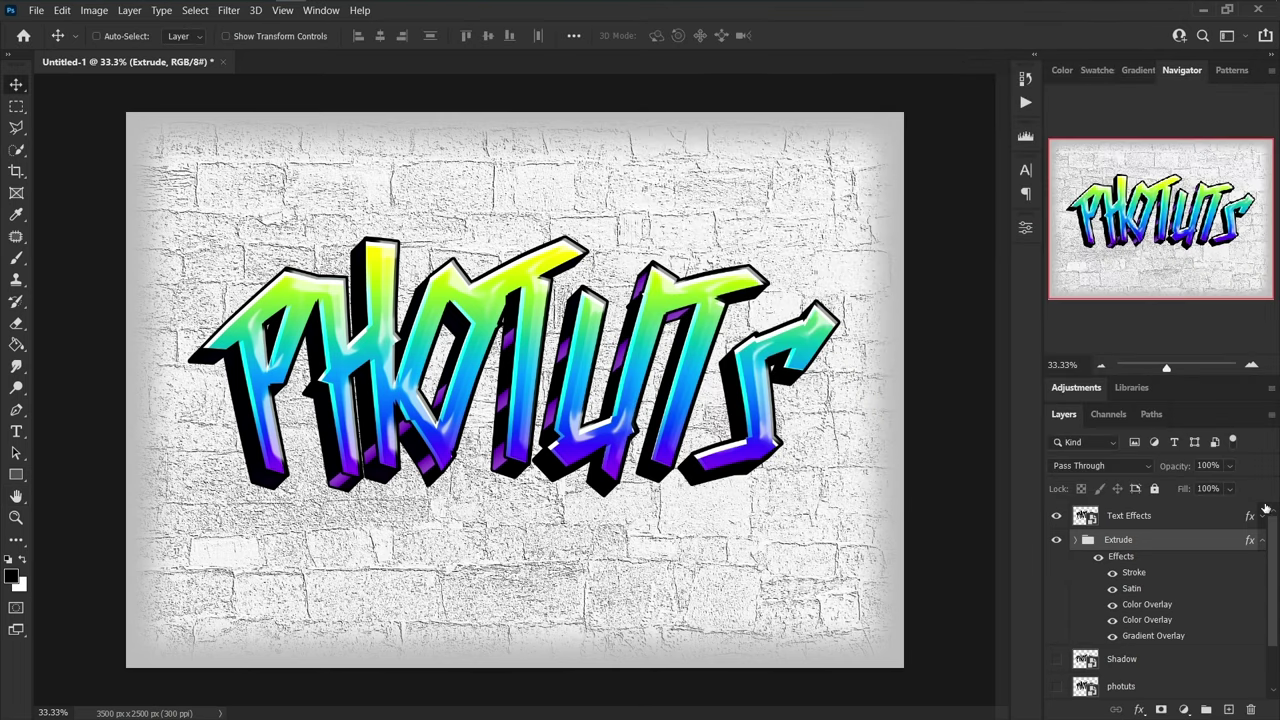
left_click(1263, 541)
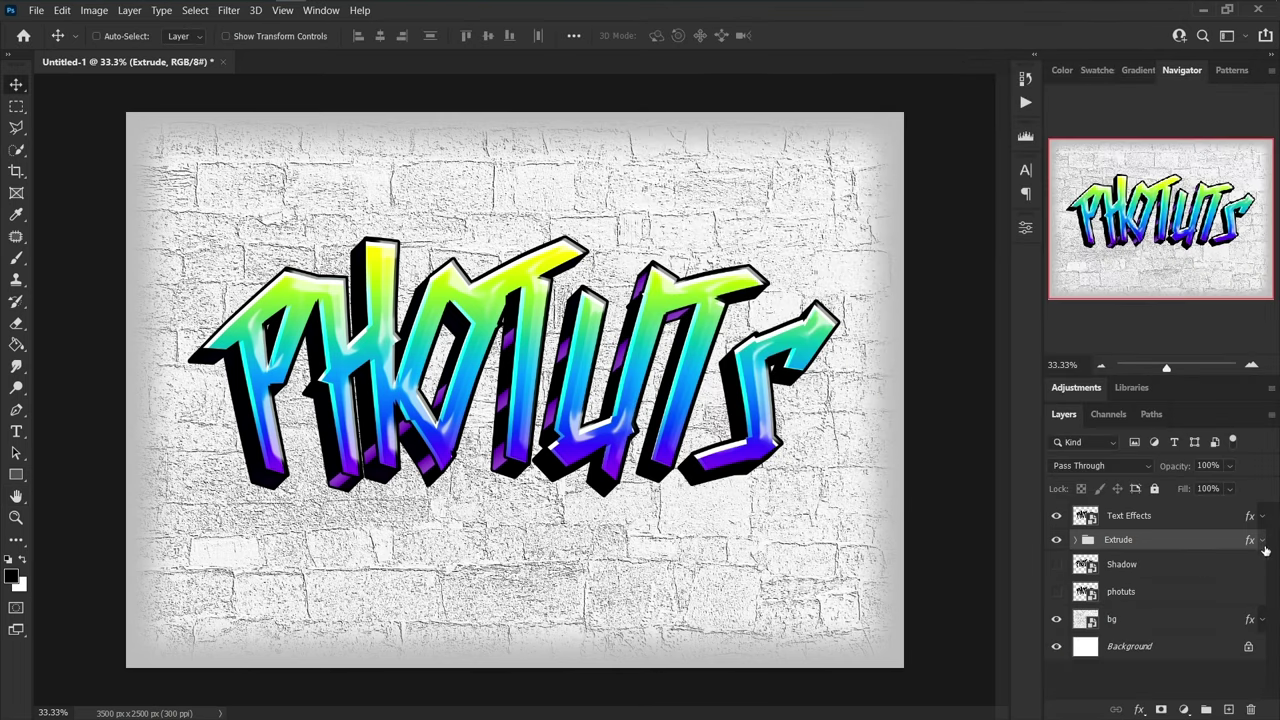
- Show the Shadow layer and apply a Motion Blur with a 45° angle and 100 px distance to it
left_click(1150, 565)
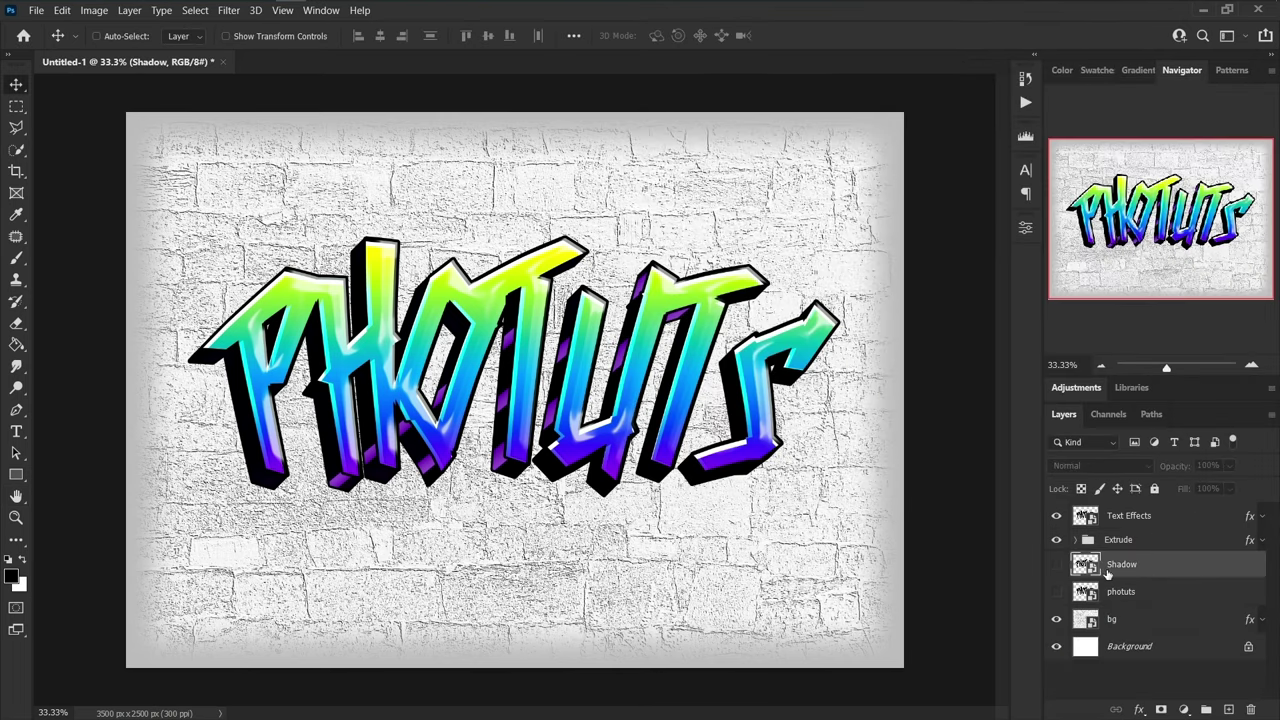
left_click(229, 11)
mouse_move(330, 210)
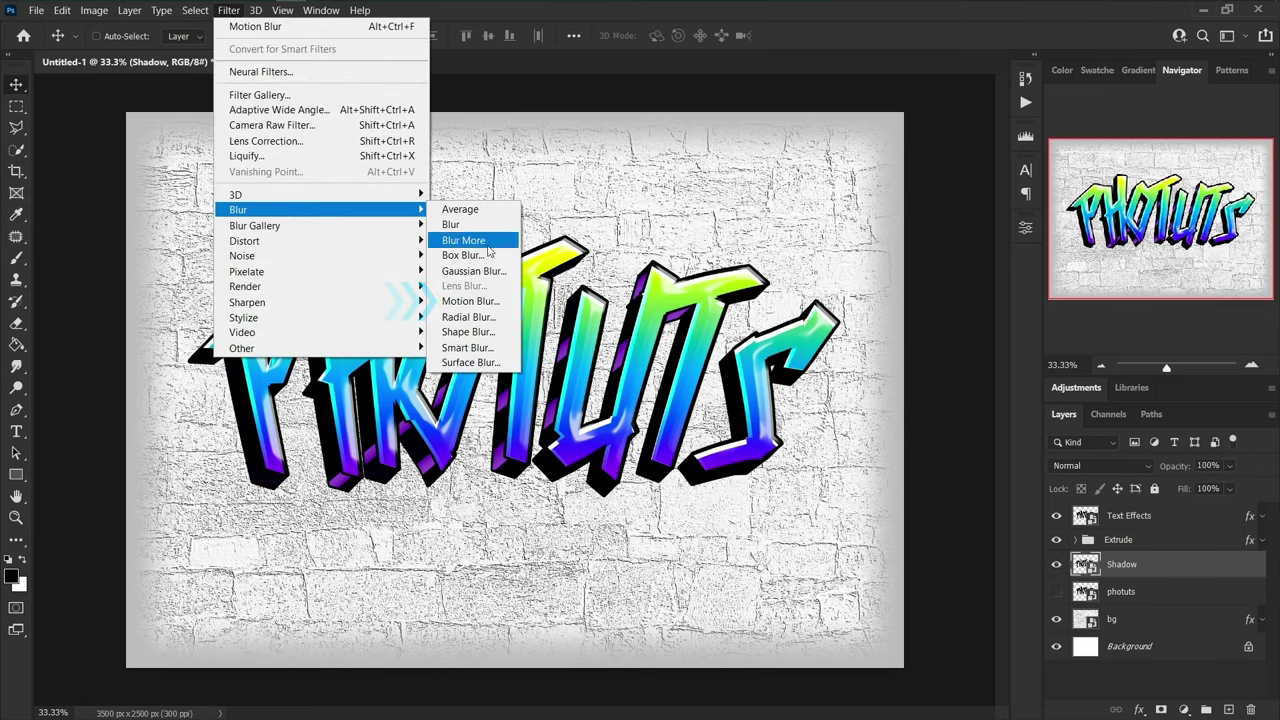
left_click(501, 309)
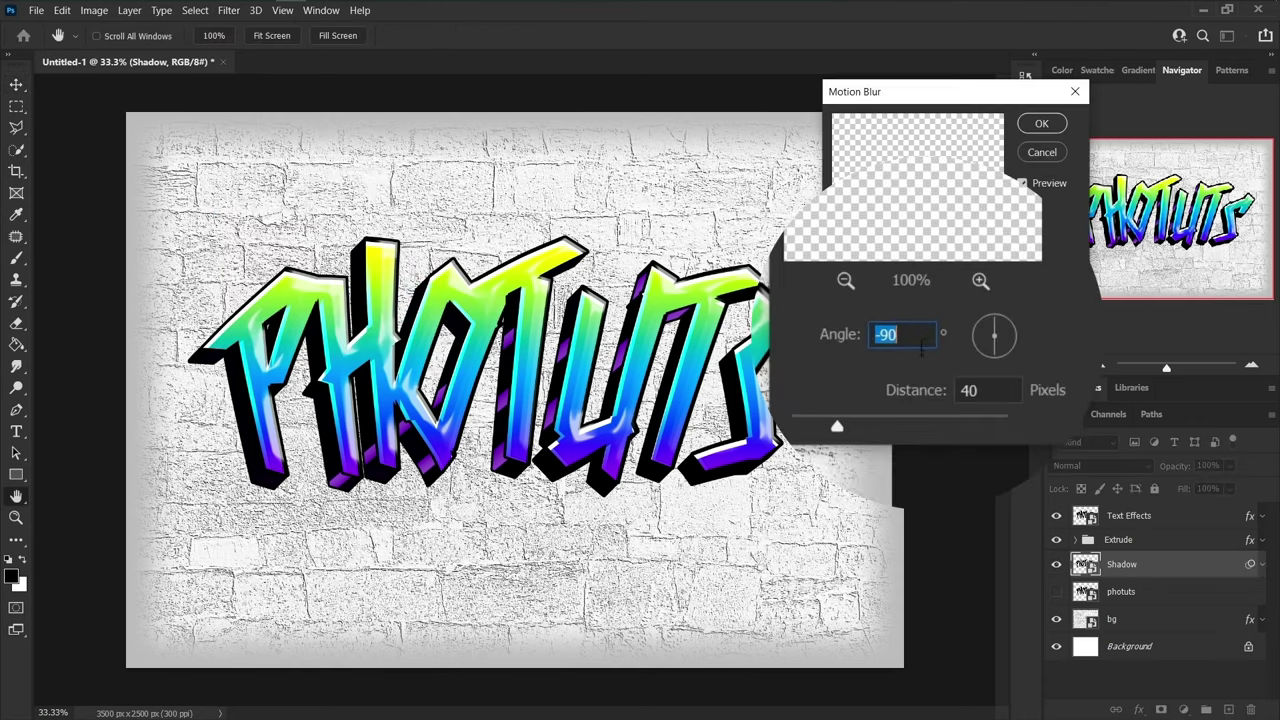
type("45")
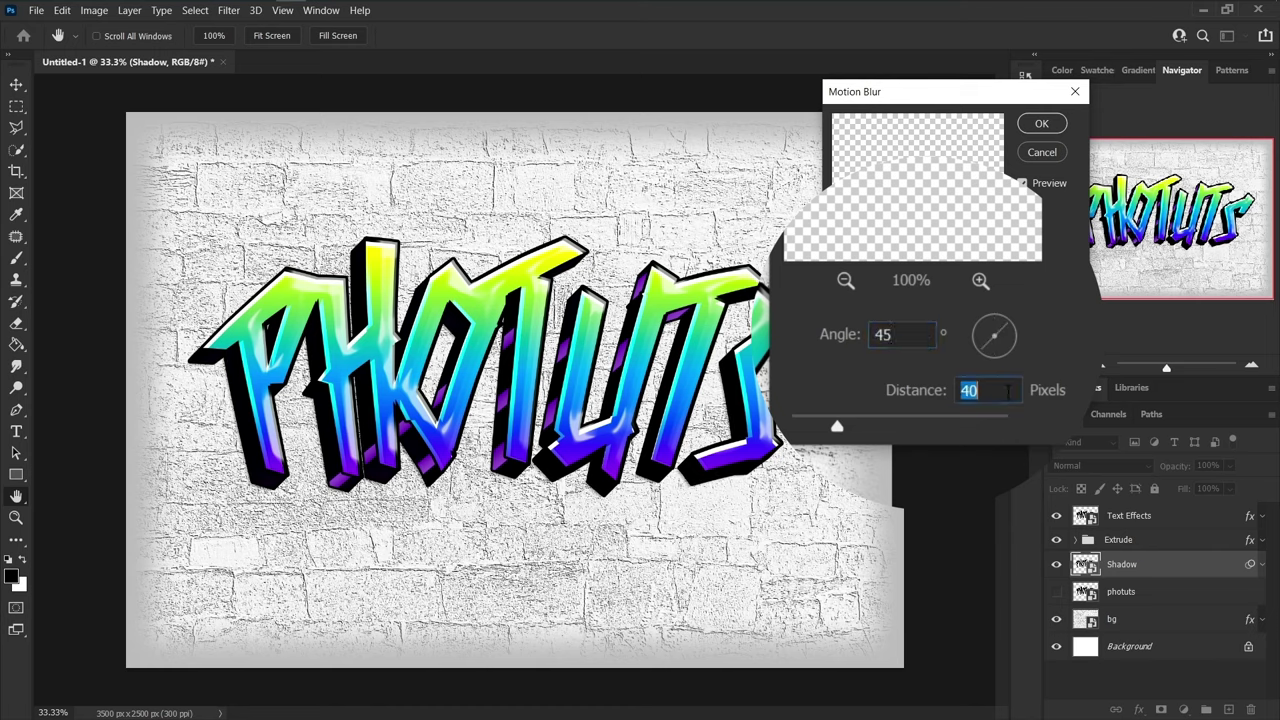
type("100")
left_click(1036, 123)
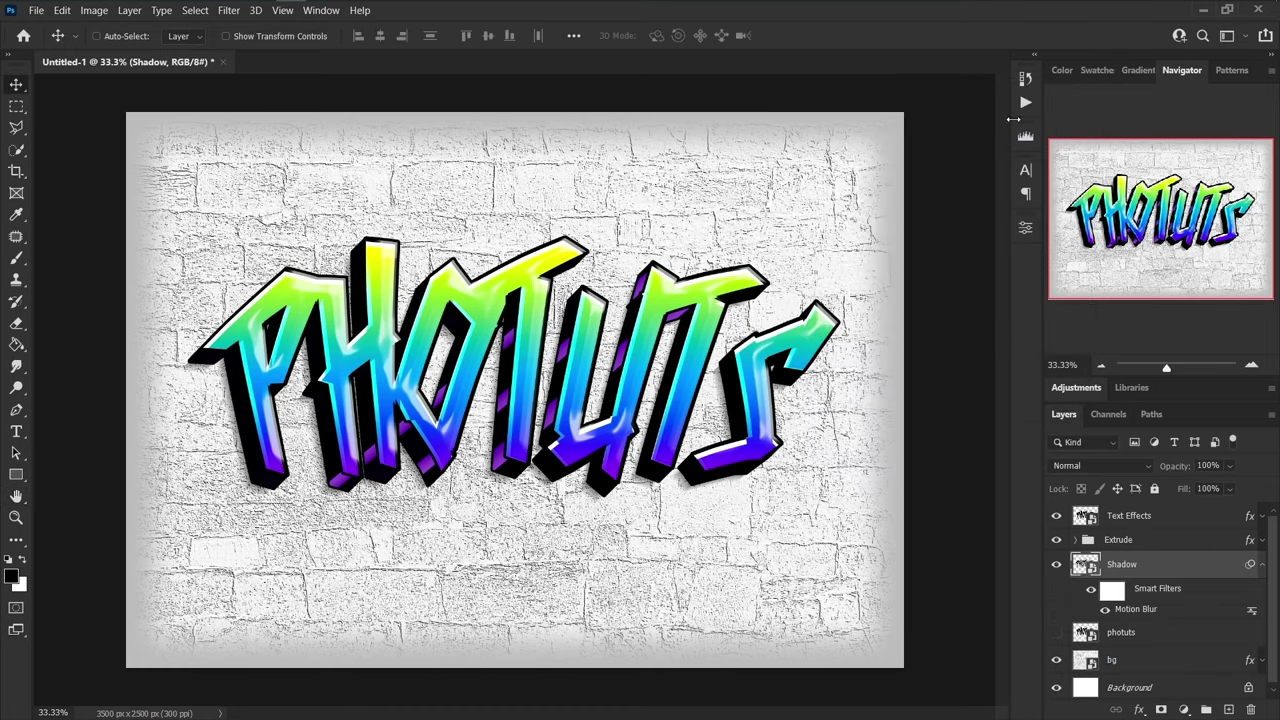
- Apply a Gaussian Blur with a 6 px radius to the Shadow layer
left_click(221, 12)
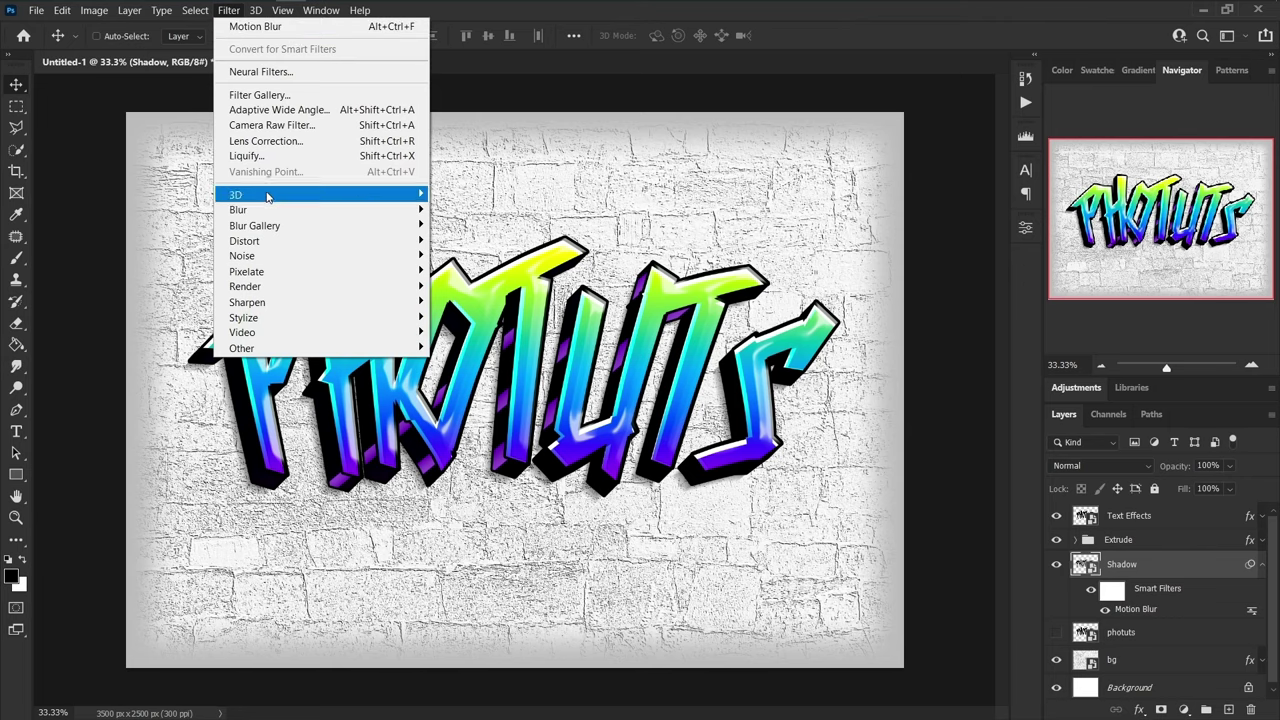
mouse_move(330, 209)
left_click(470, 271)
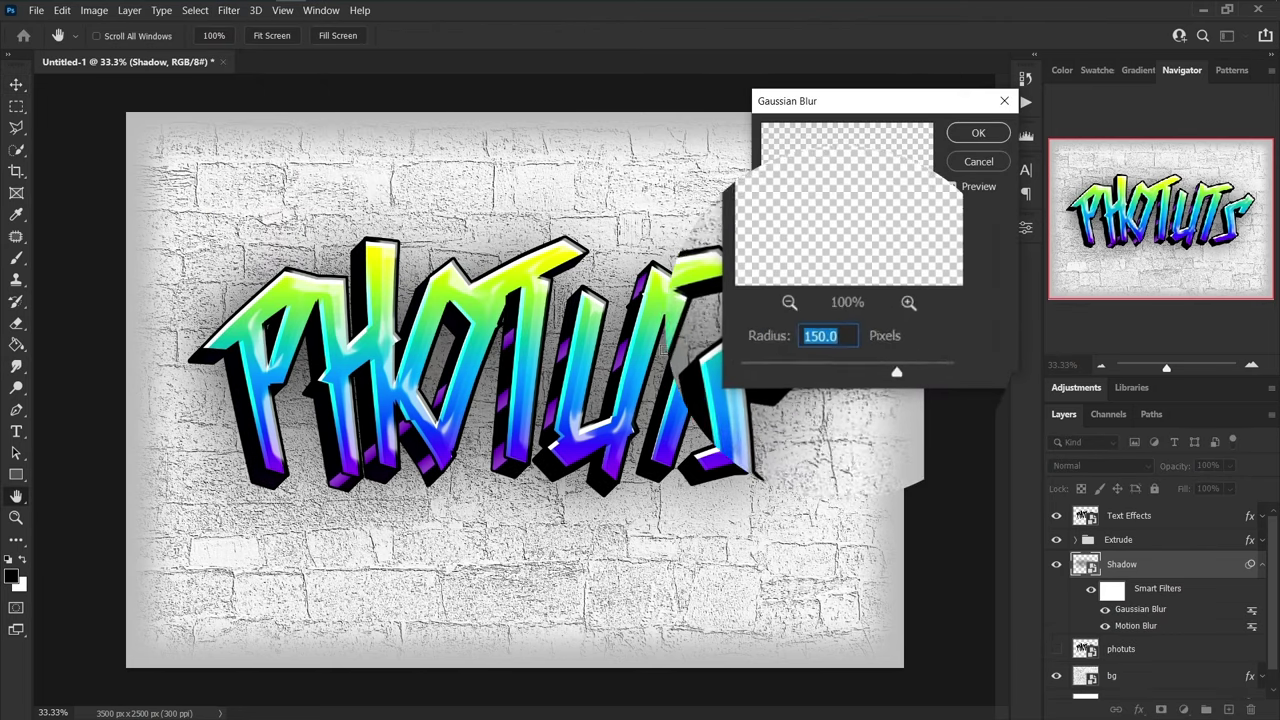
type("6")
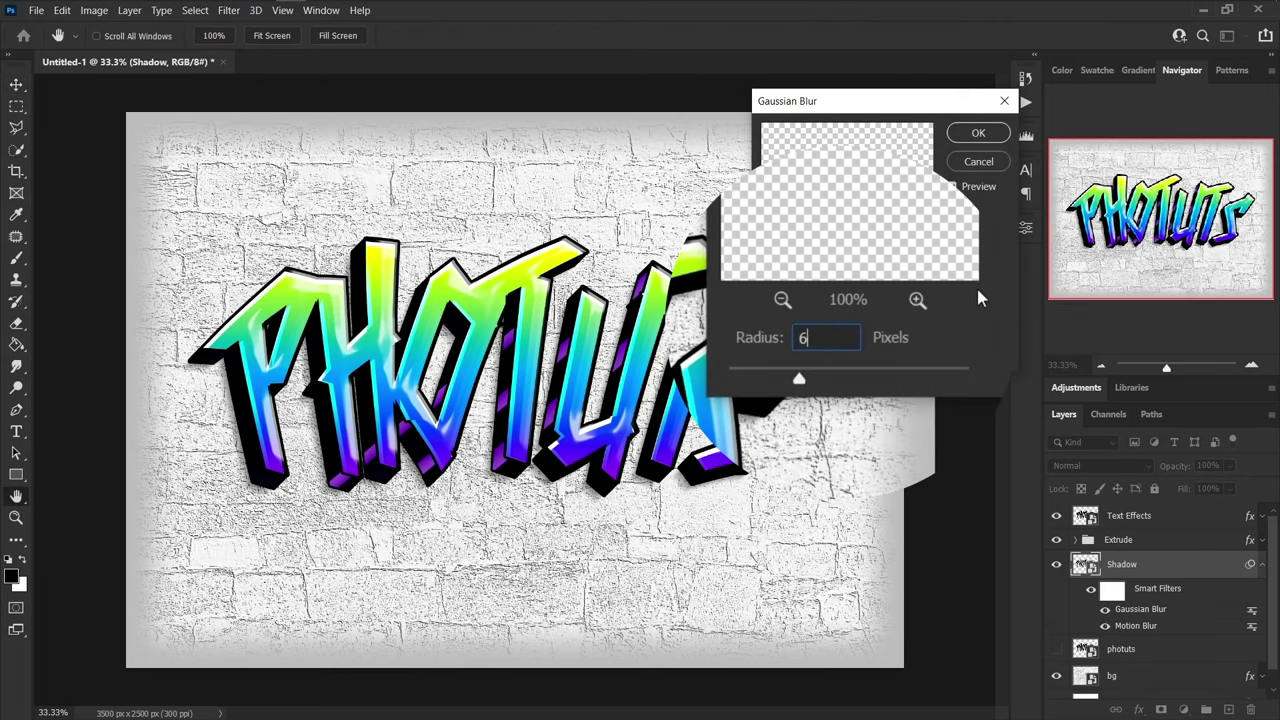
left_click(977, 132)
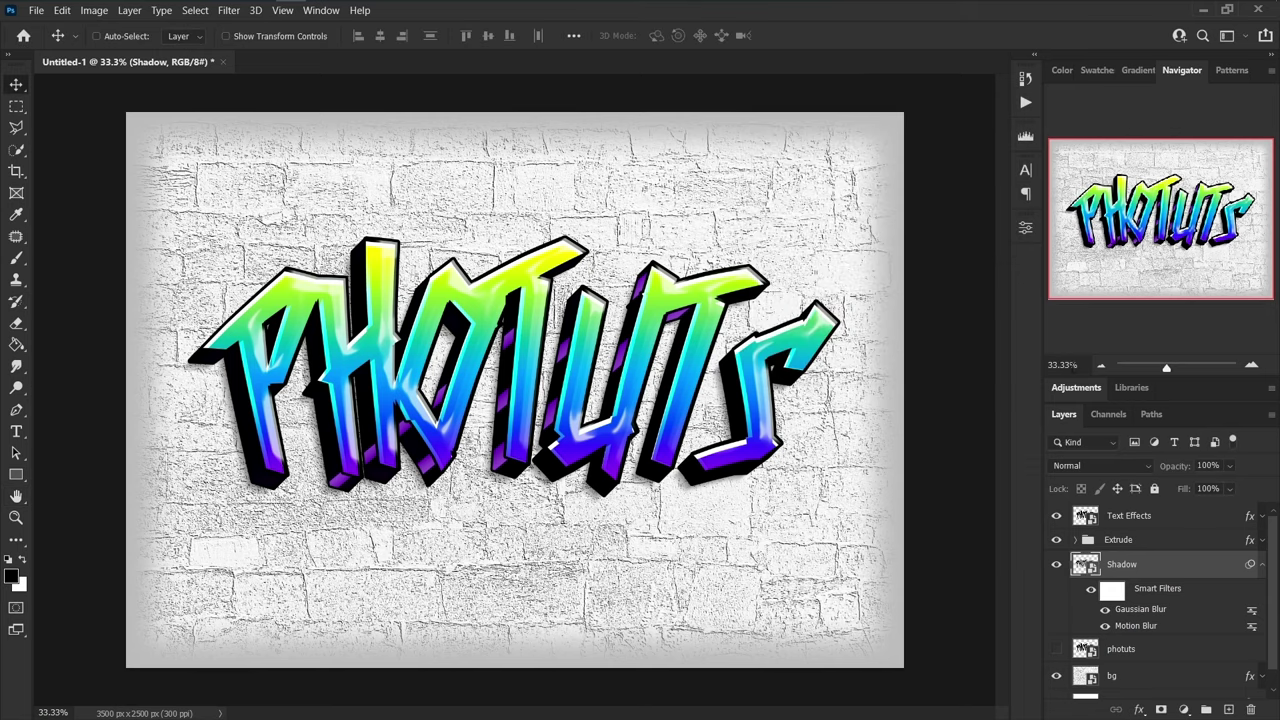
- Add a Drop Shadow effect to the Shadow layer and set its color to ffffff
double_click(1197, 567)
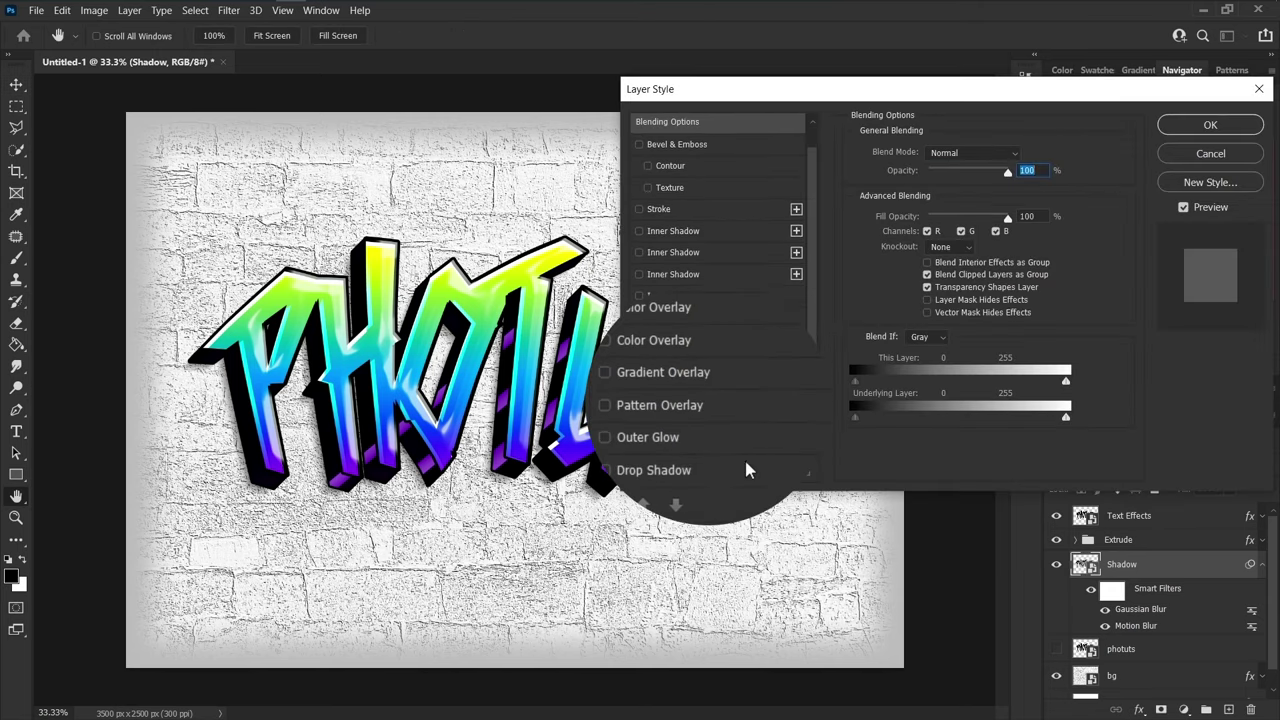
left_click(685, 484)
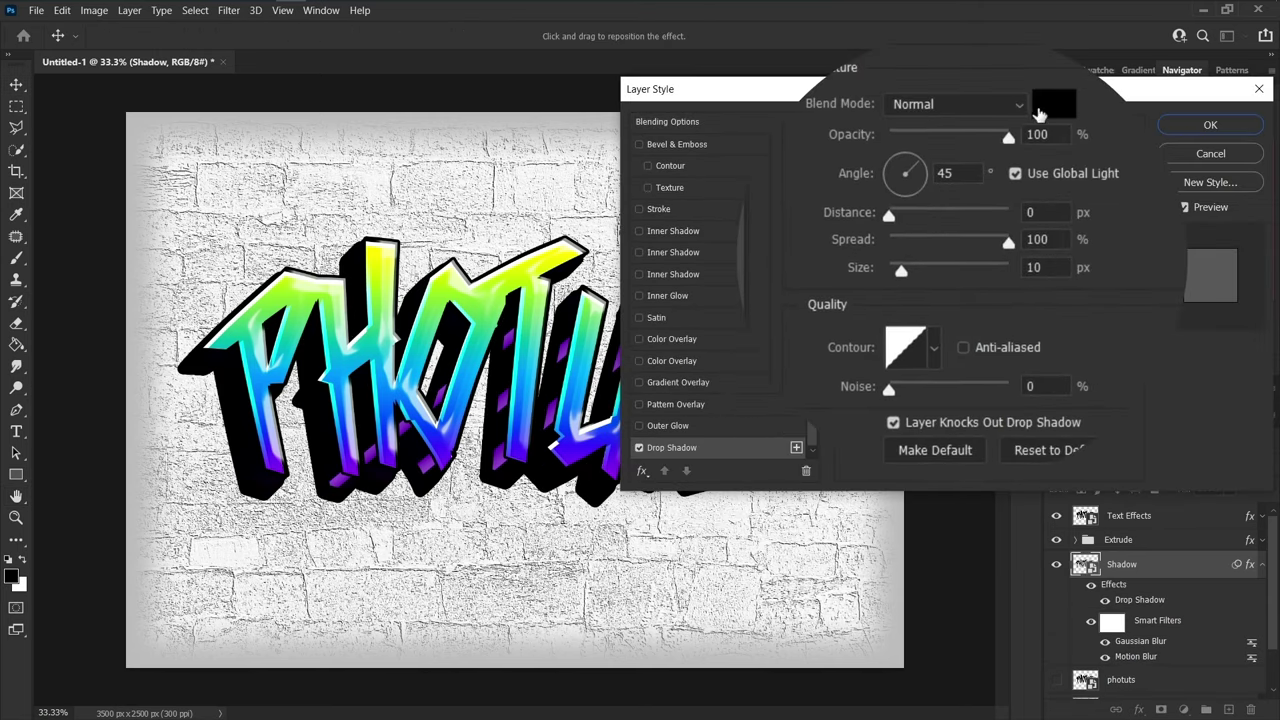
left_click(1039, 115)
type("ffffff")
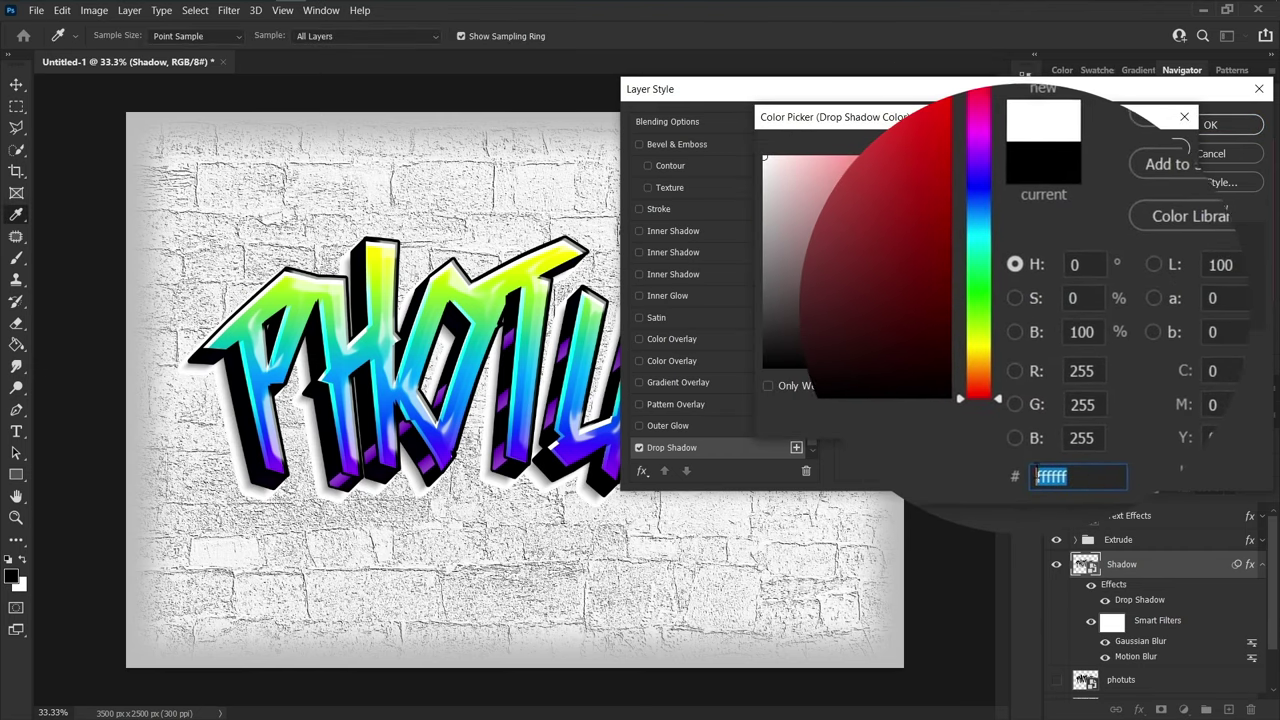
left_click(1150, 120)
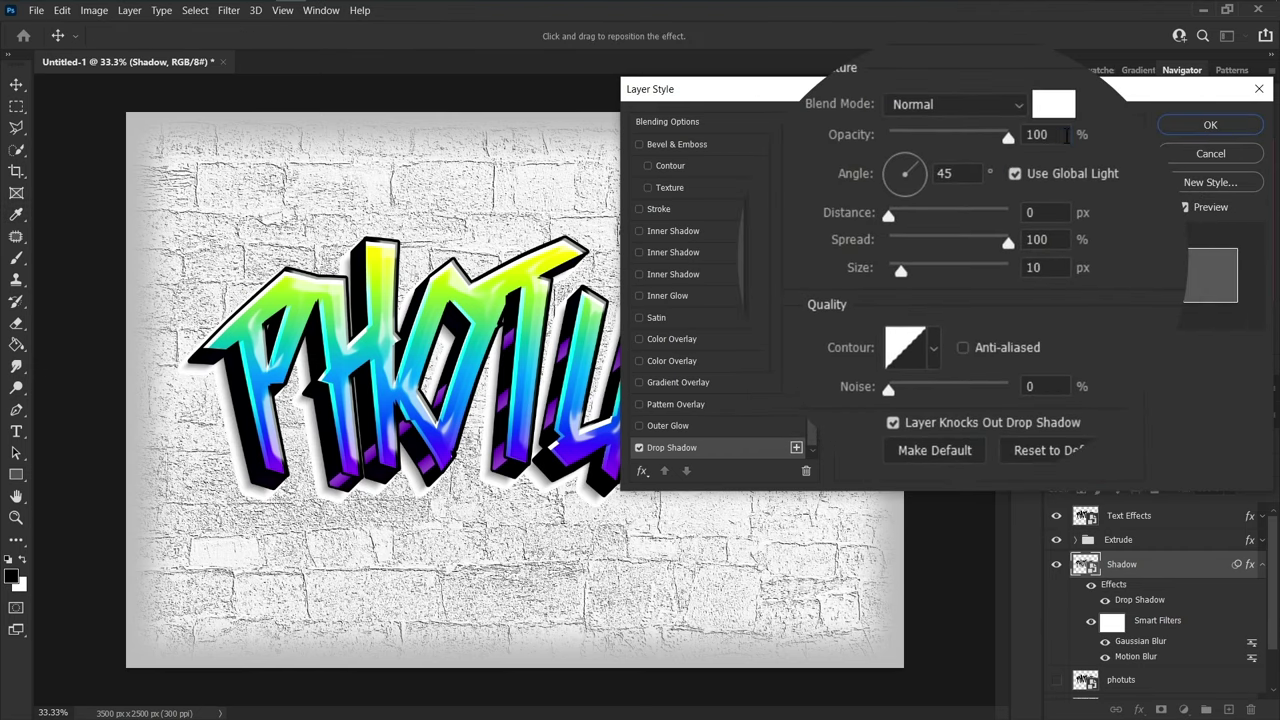
- Turn off global light, set the drop shadow's angle to -133°, distance to 56 px and size to 30 px, and apply it
left_click(1059, 178)
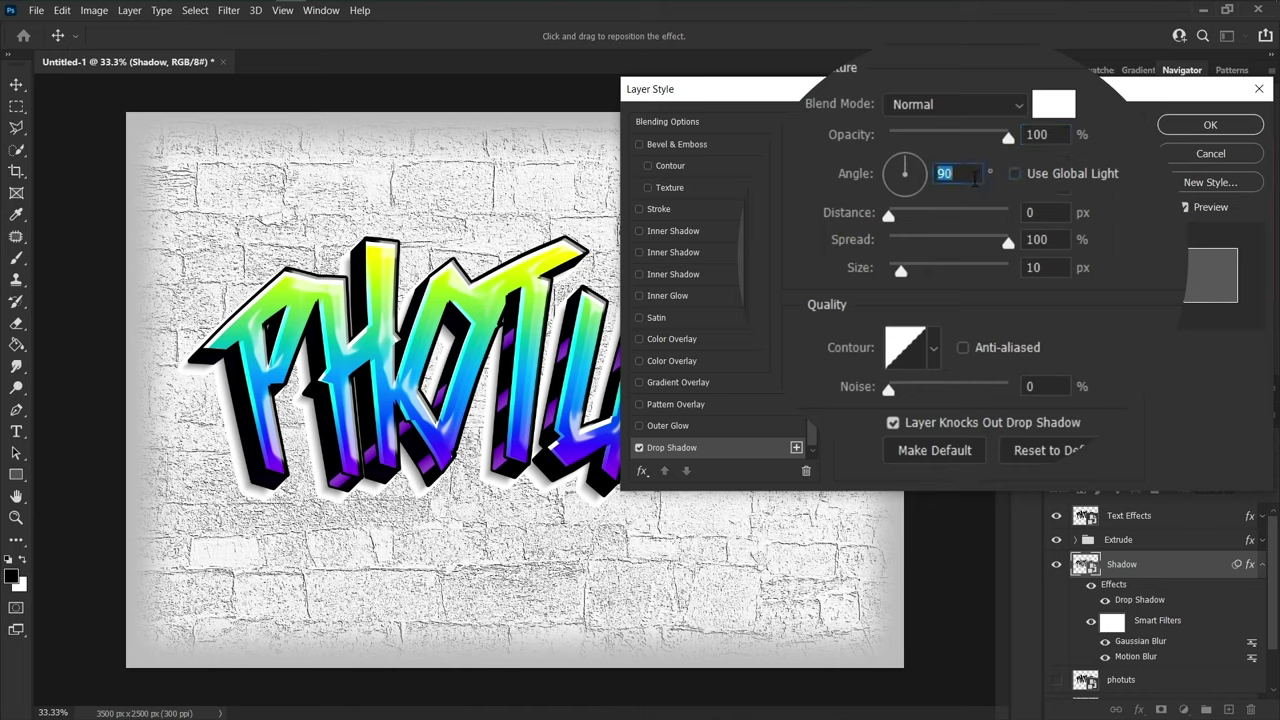
key("BackSpace")
type("56")
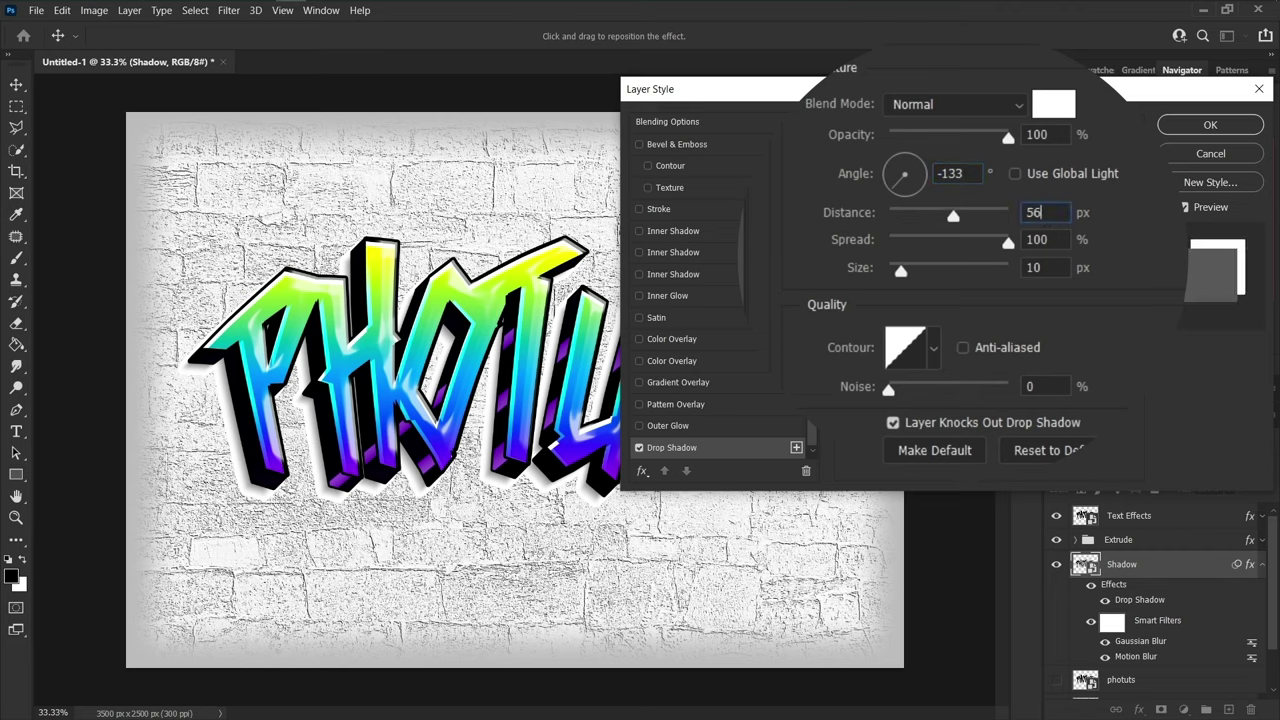
key("Tab")
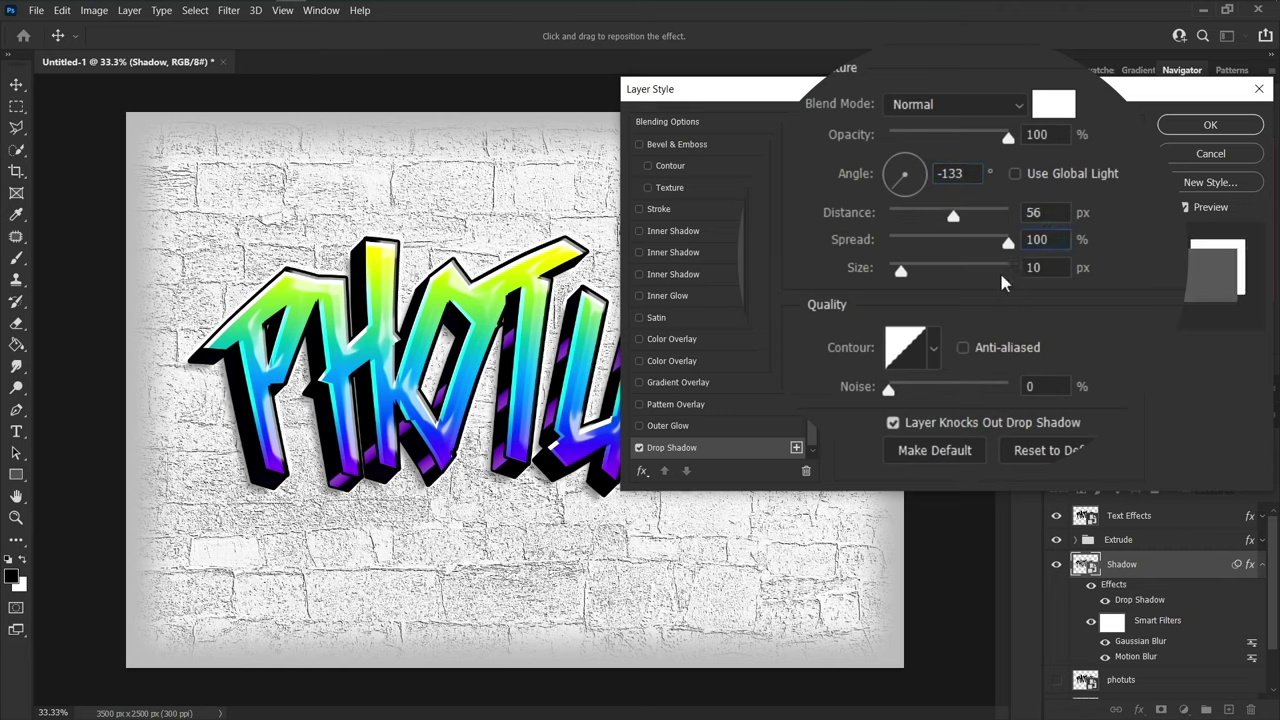
double_click(1054, 268)
type("30")
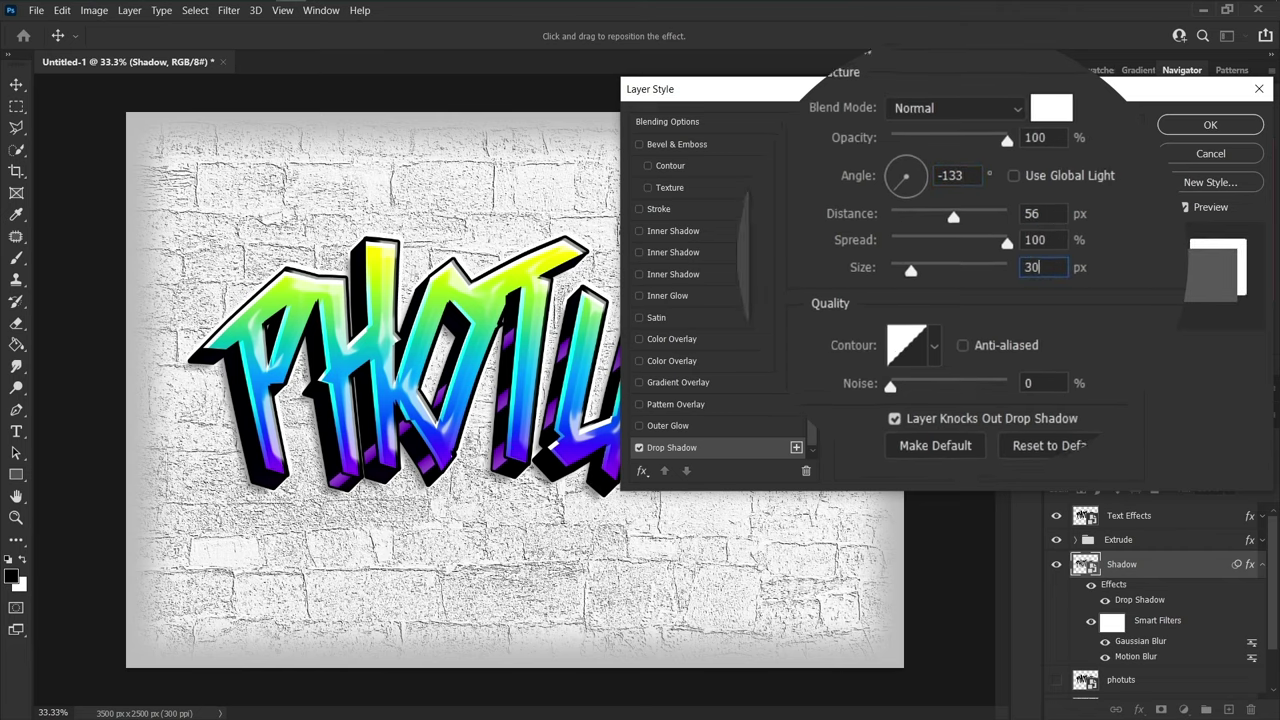
left_click(1210, 126)
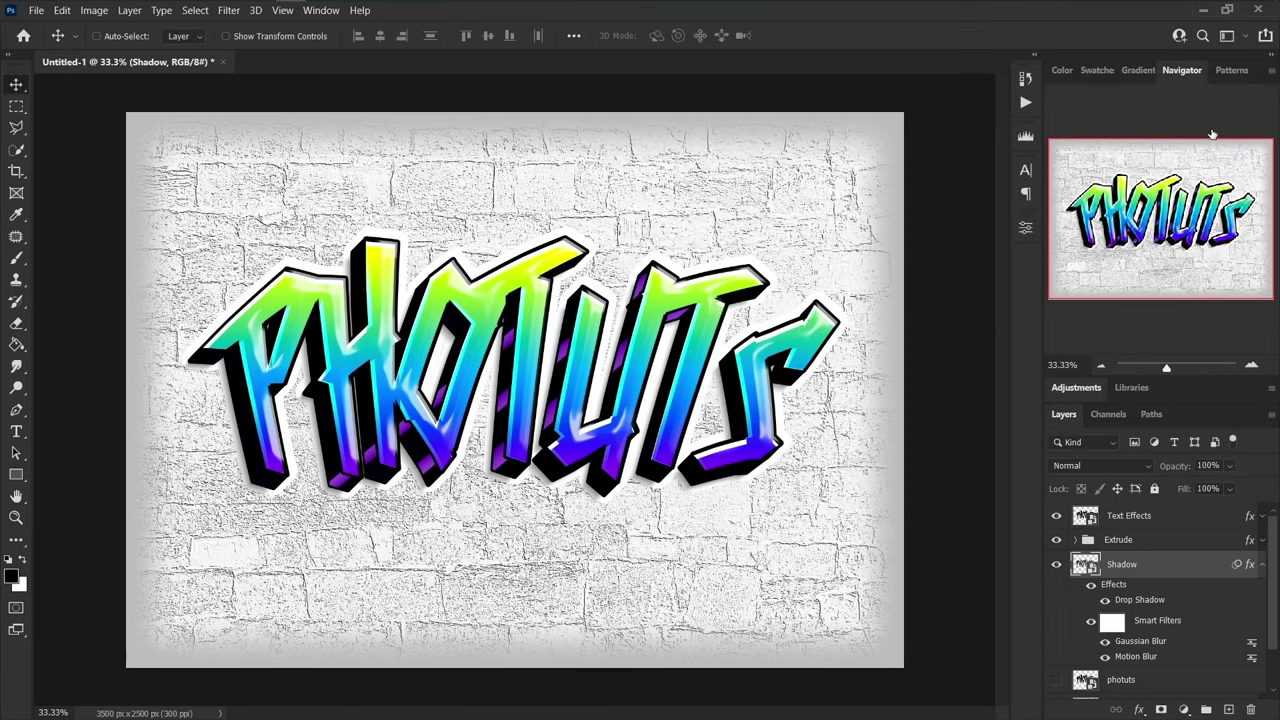
left_click(1263, 568)
- Copy the wide brush splash in the top row of Splashes.png into the graffiti document above the photuts layer, centered behind the lettering
left_click(1155, 591)
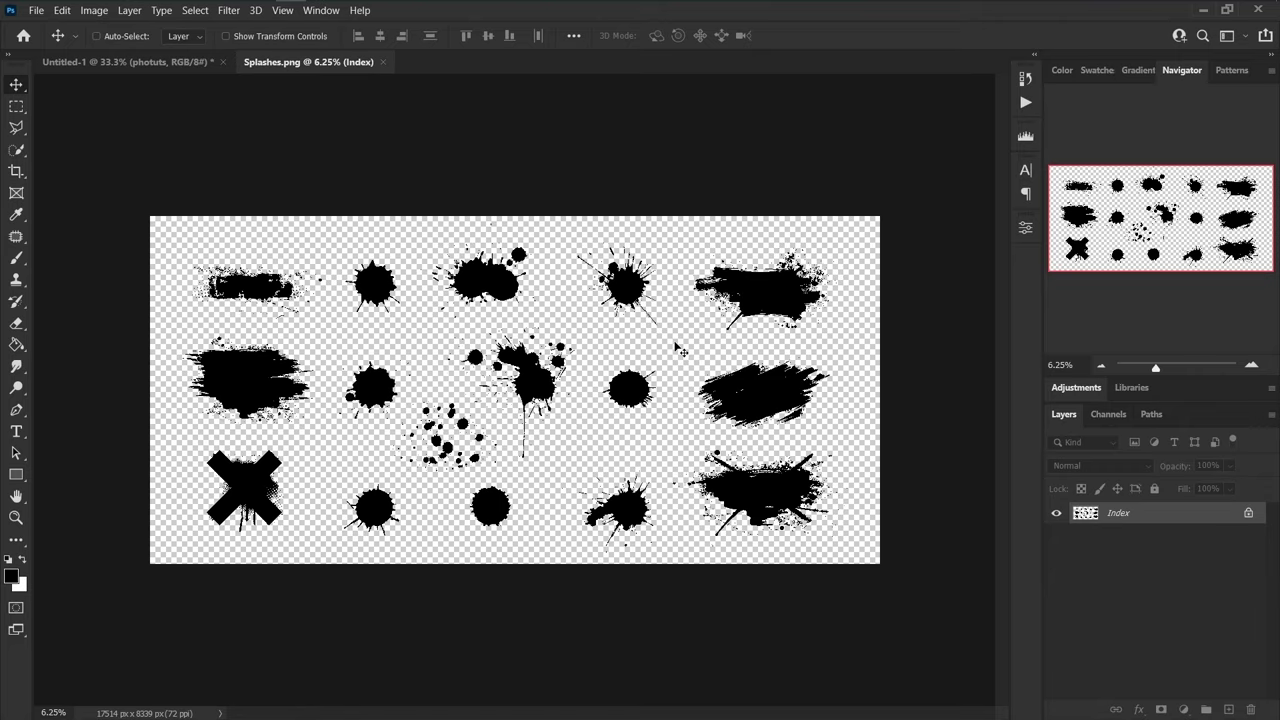
key("m")
left_click_drag(692, 265, 765, 340)
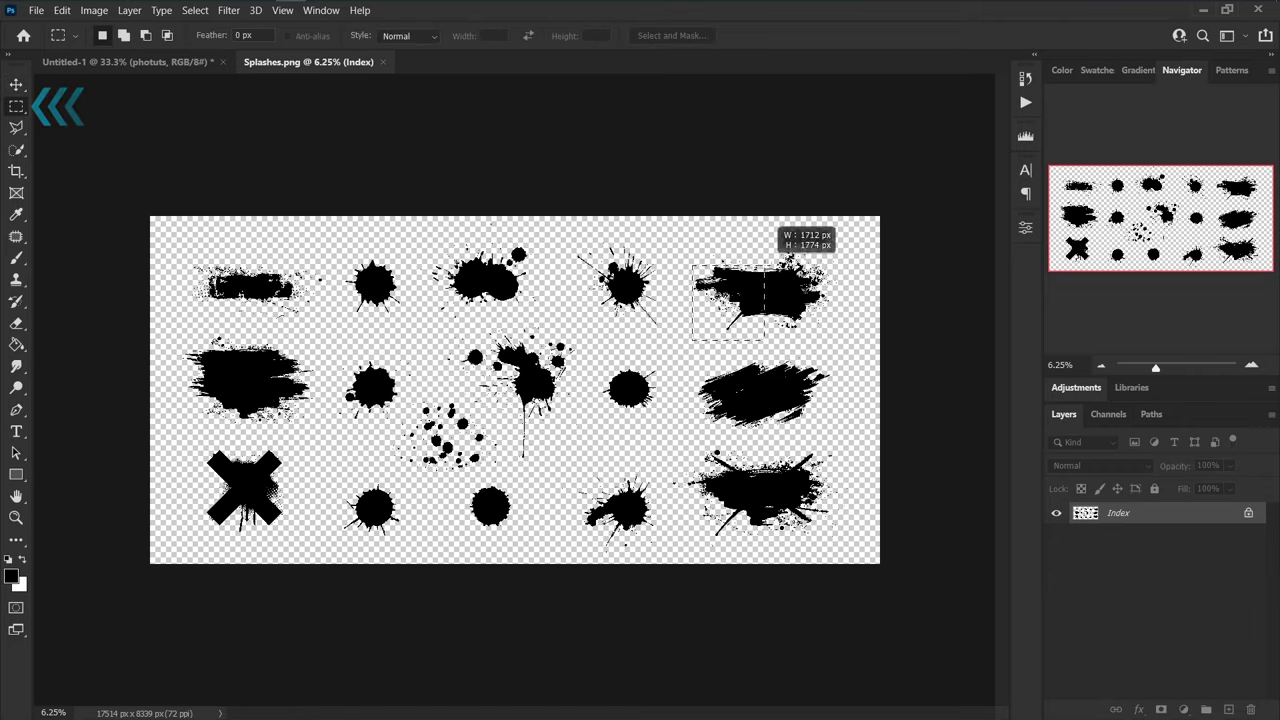
left_click_drag(765, 265, 838, 247)
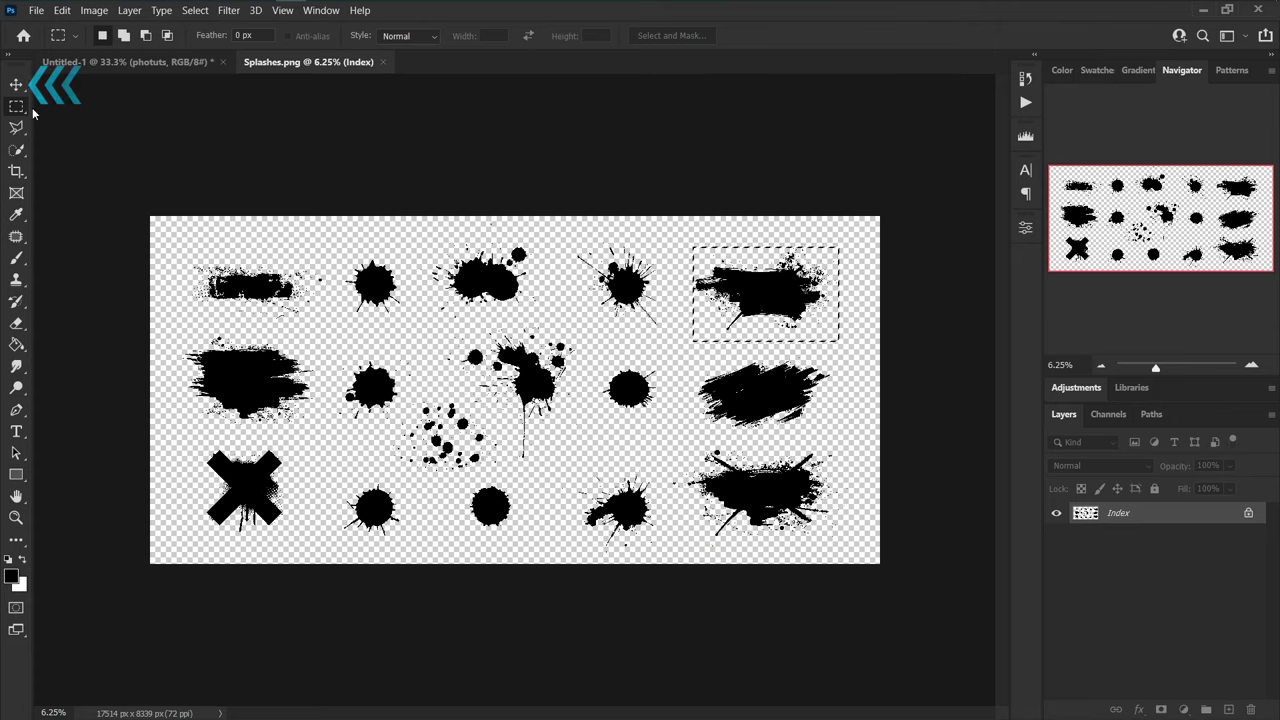
left_click(16, 84)
left_click_drag(784, 270, 147, 66)
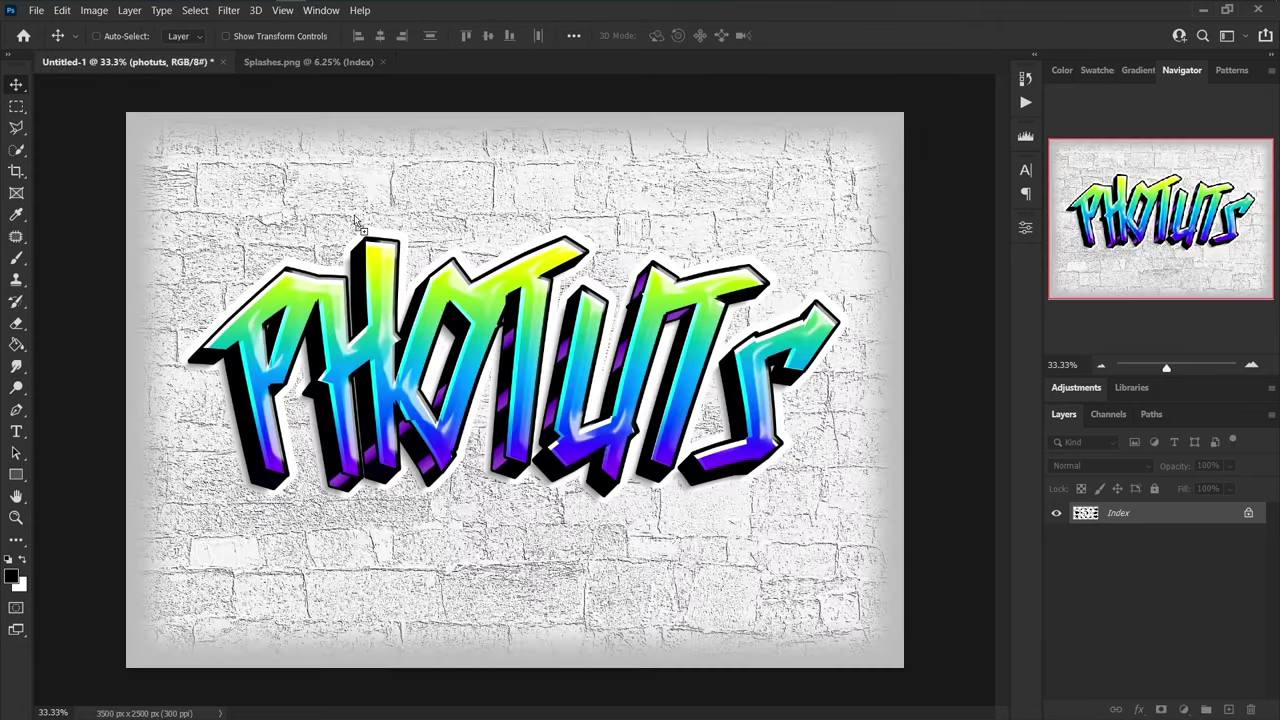
left_click_drag(357, 222, 600, 367)
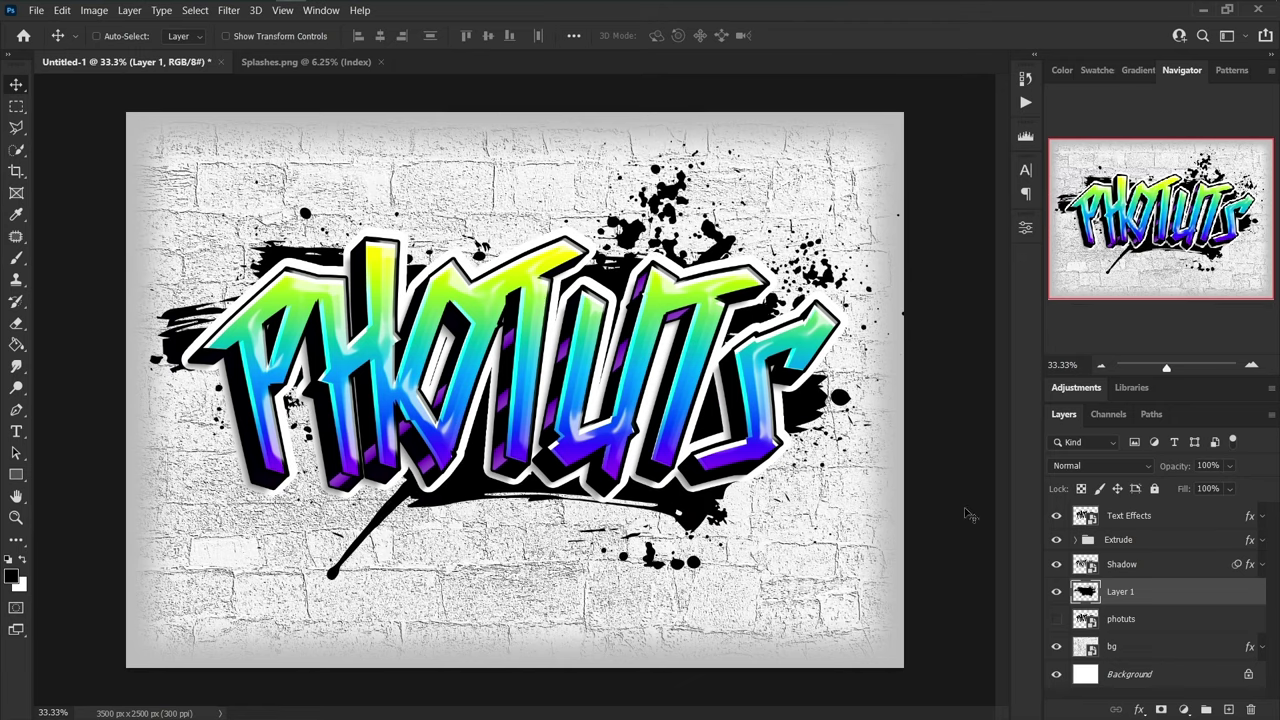
- Give the wide brush splash a Color Overlay in 7dcd00 at 100% opacity
double_click(1225, 599)
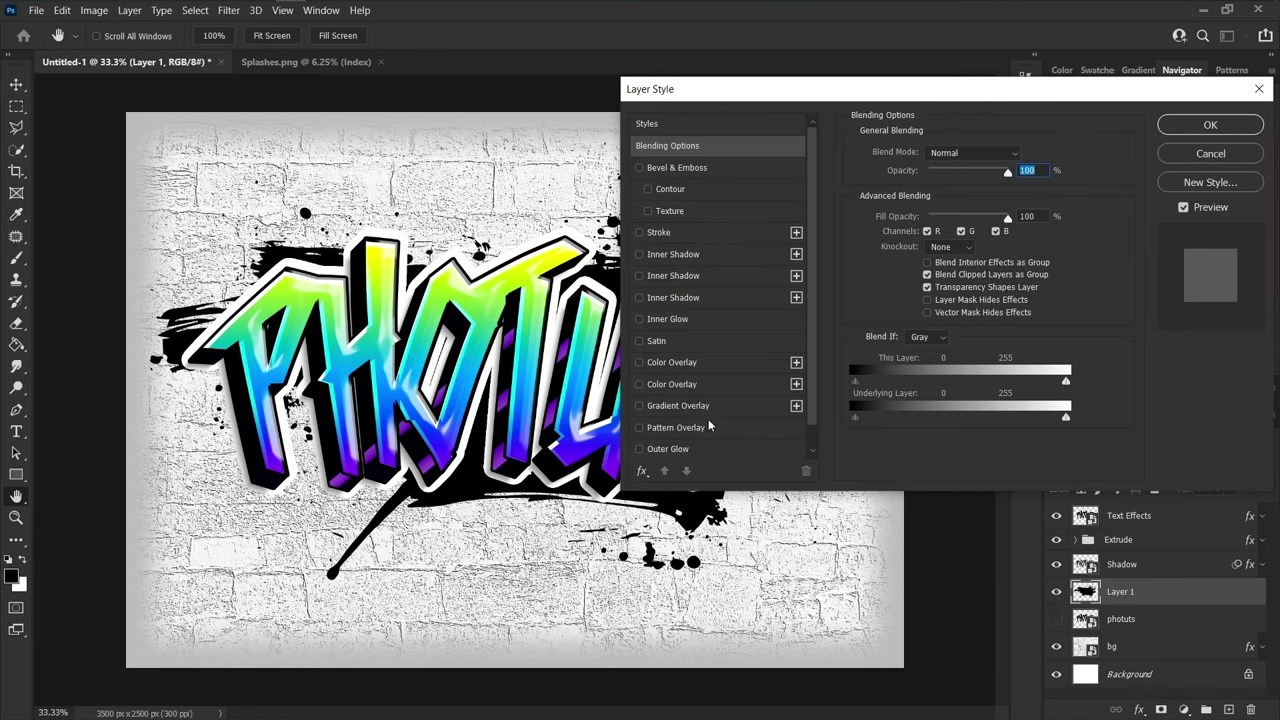
left_click(690, 385)
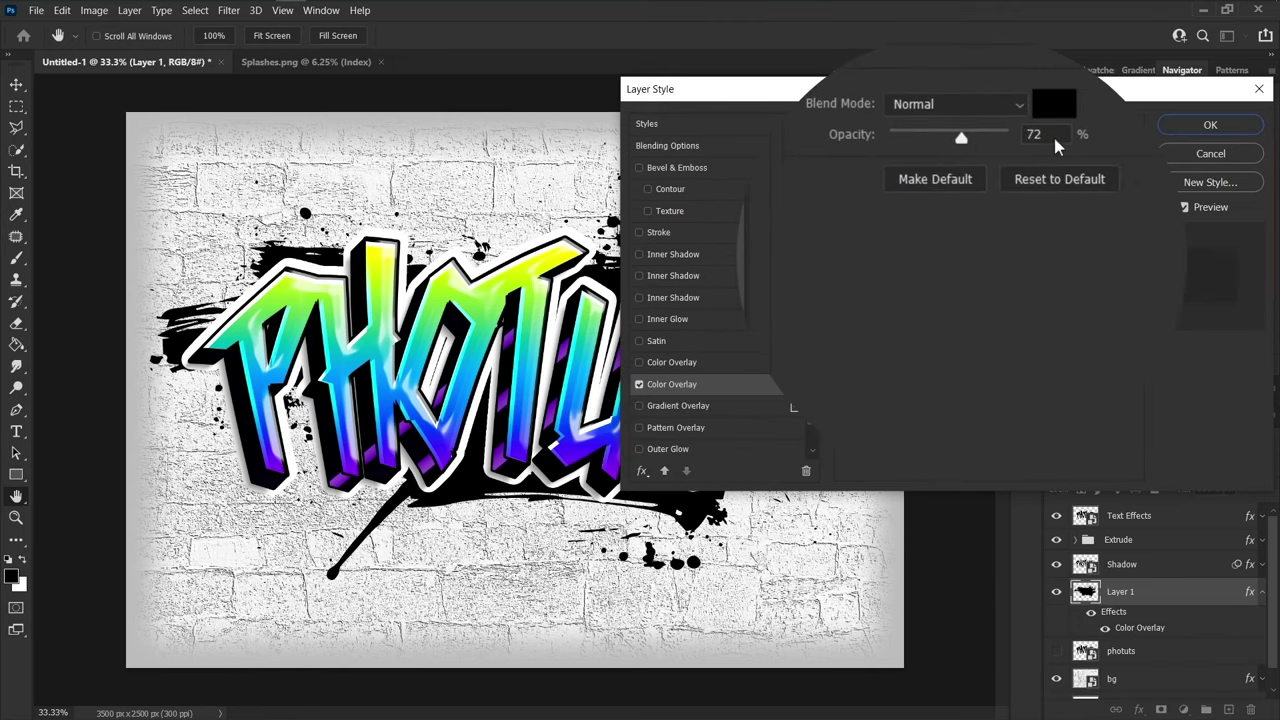
left_click(1040, 134)
type("100")
left_click(1054, 103)
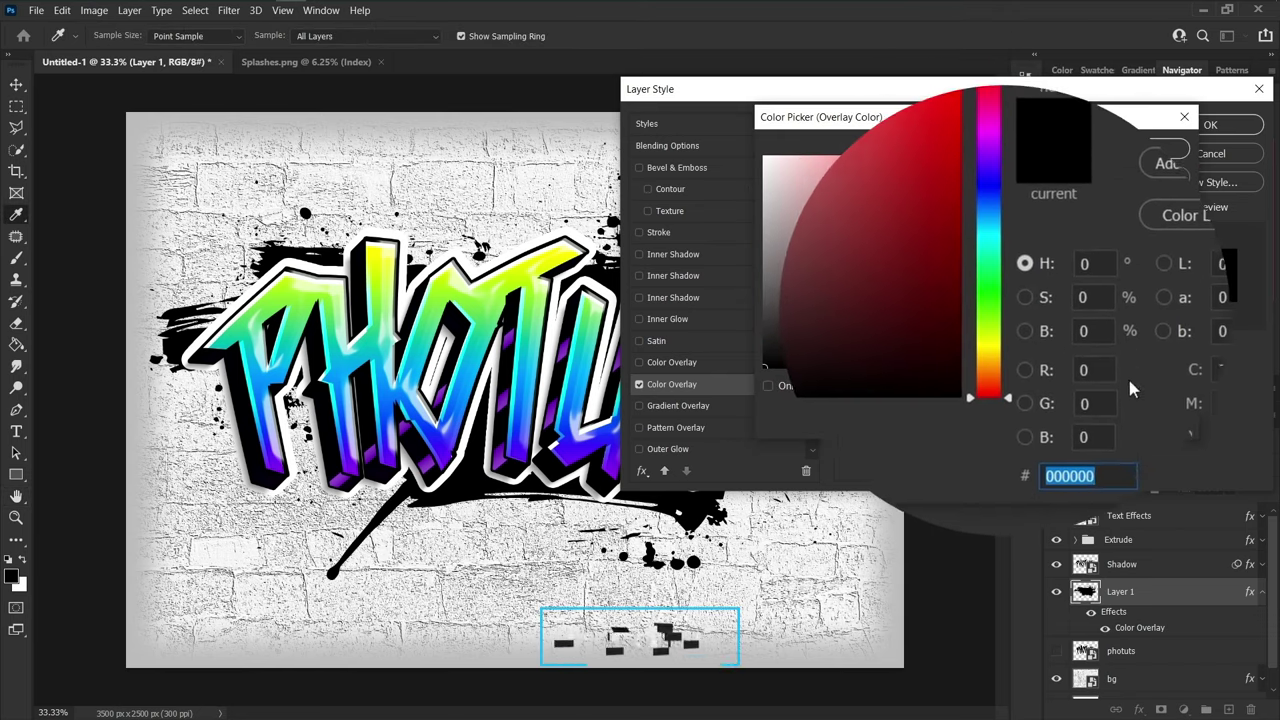
type("7dcd00")
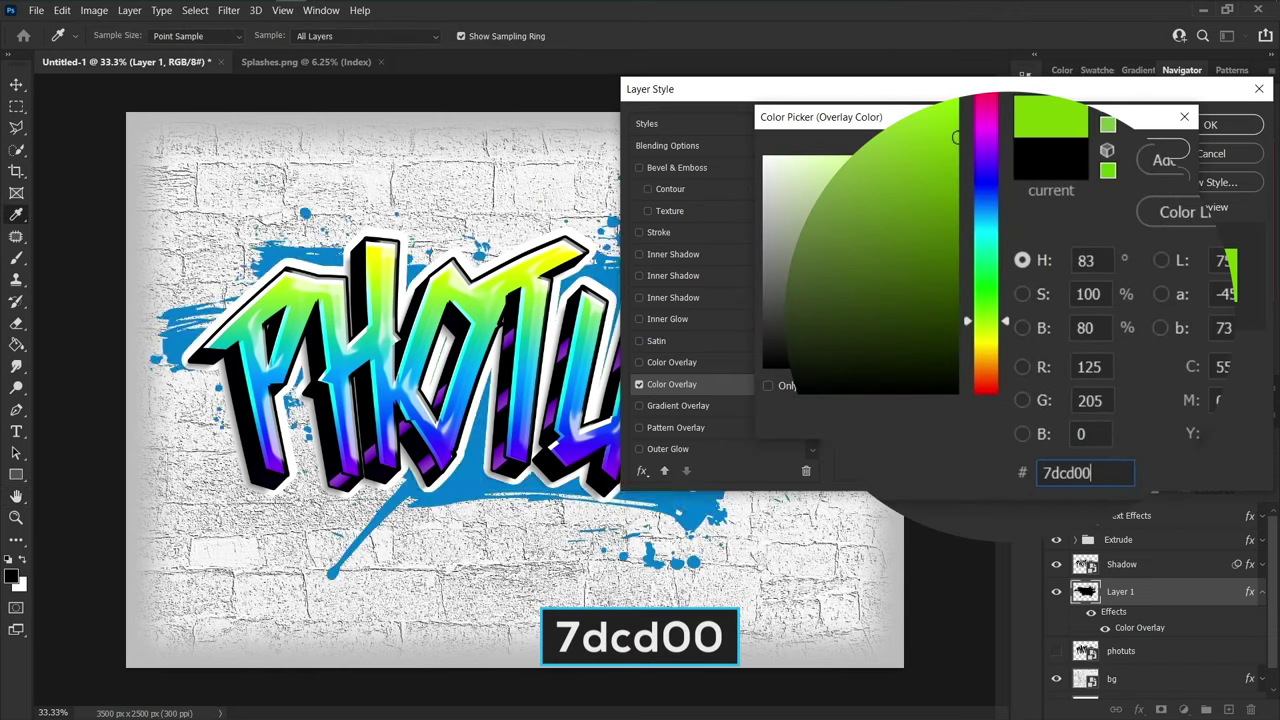
left_click(1131, 127)
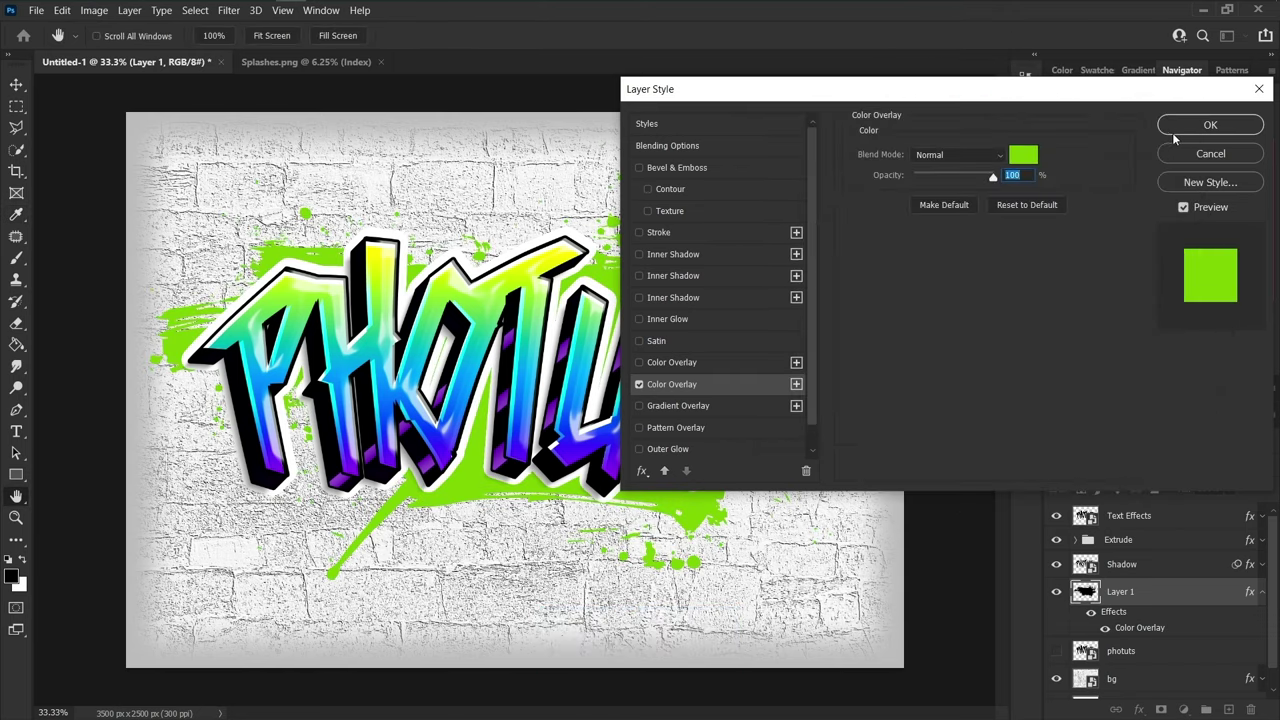
left_click(1210, 124)
- Bring a round splash from Splashes.png into the graffiti document and place it behind the letter S
left_click(284, 64)
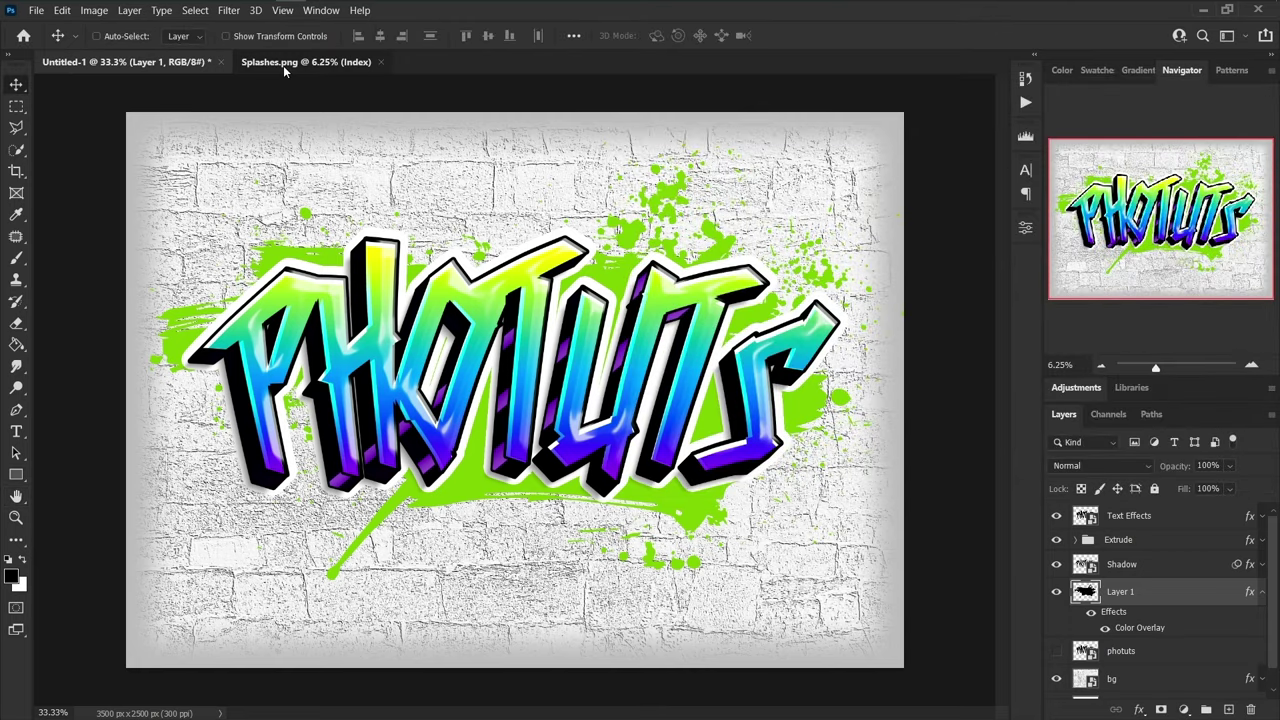
key("m")
left_click_drag(463, 511, 755, 485)
key("v")
- Give the round splash behind the S a Color Overlay in 9a5dff
double_click(1227, 599)
left_click(668, 383)
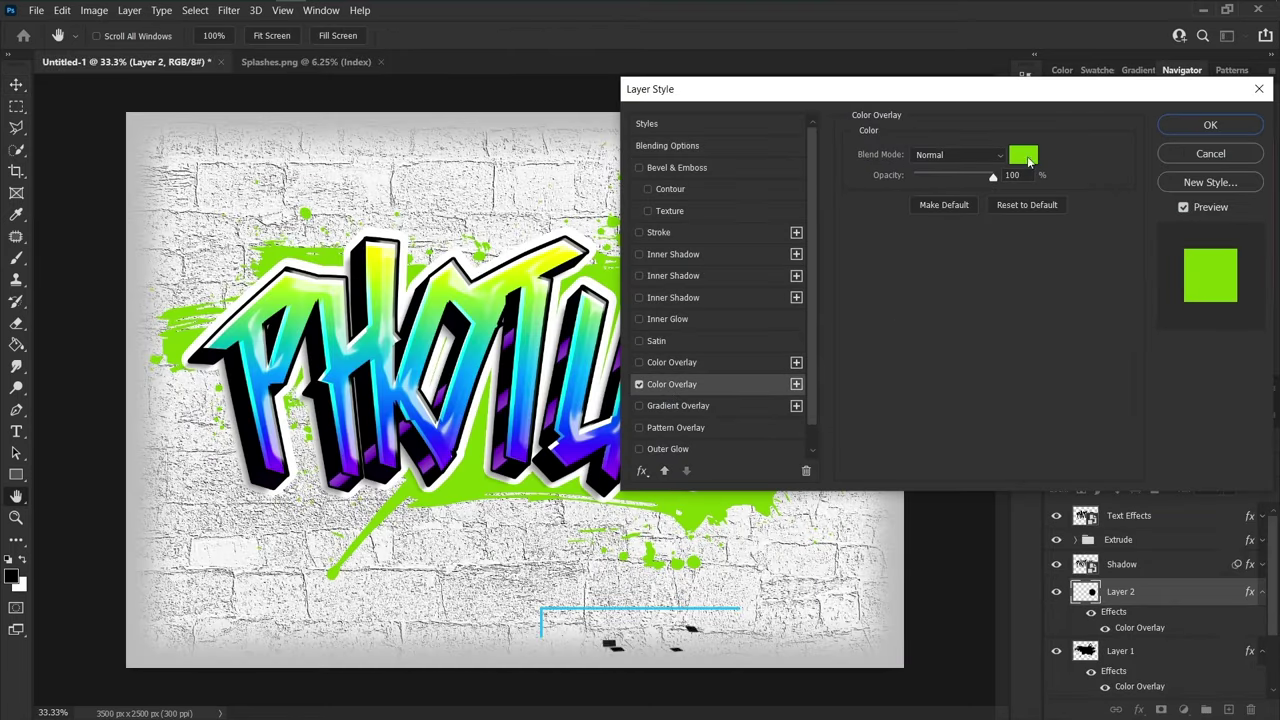
left_click(1020, 234)
type("9a5dff")
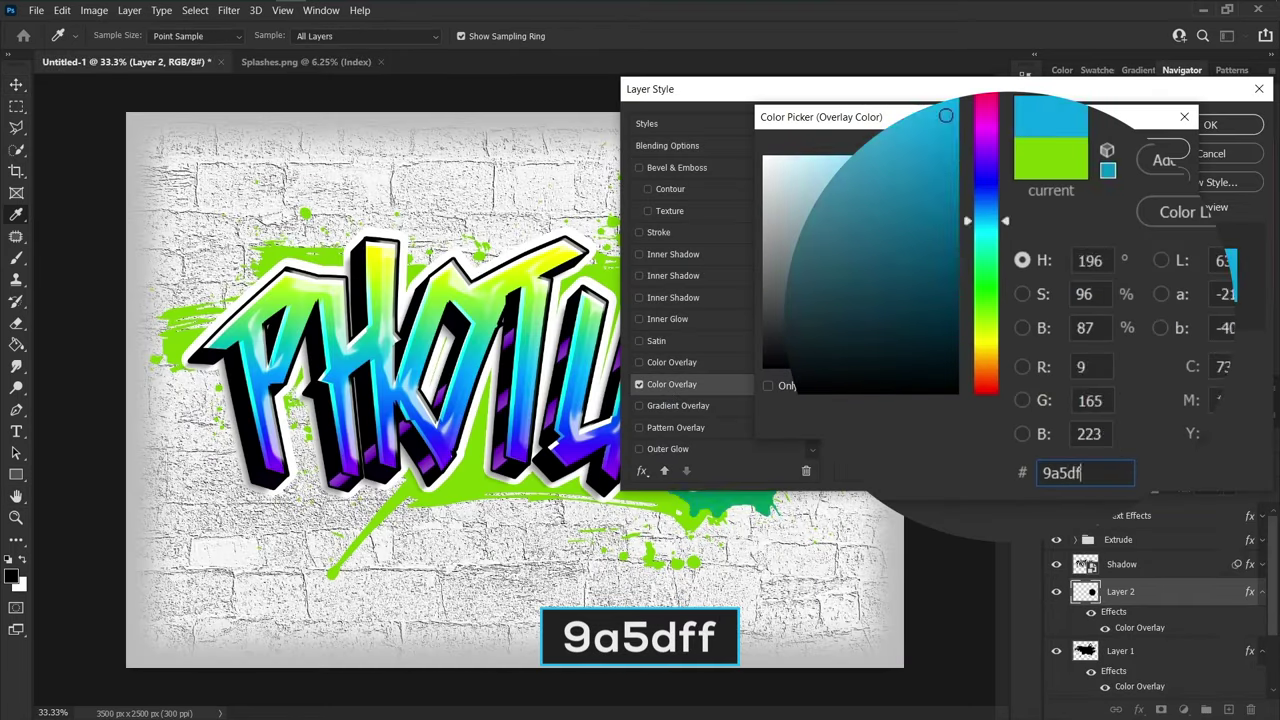
left_click(1163, 147)
left_click(1210, 129)
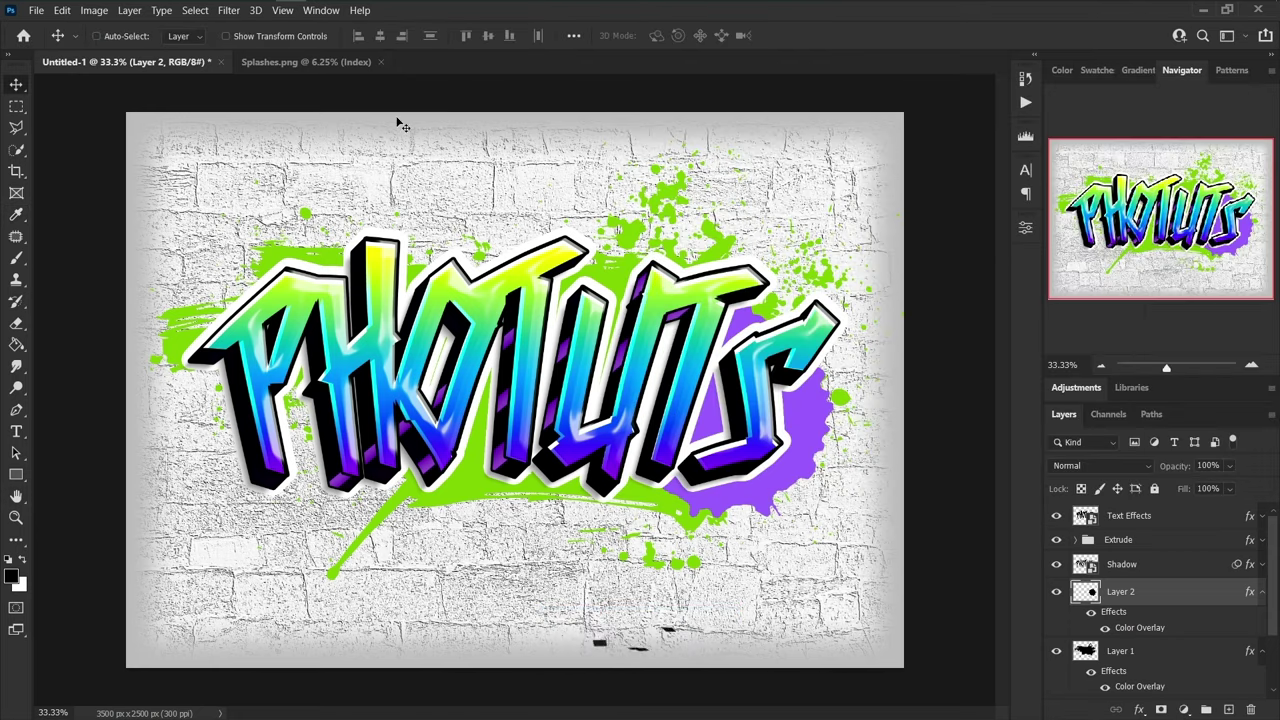
- Place another round splash from Splashes.png behind the P and H, and paste the purple splash's layer style onto it
left_click(253, 63)
key("m")
mouse_move(336, 481)
left_mouse_down()
mouse_move(392, 492)
mouse_move(413, 543)
mouse_move(125, 62)
mouse_move(410, 292)
mouse_move(345, 308)
left_mouse_up()
key("v")
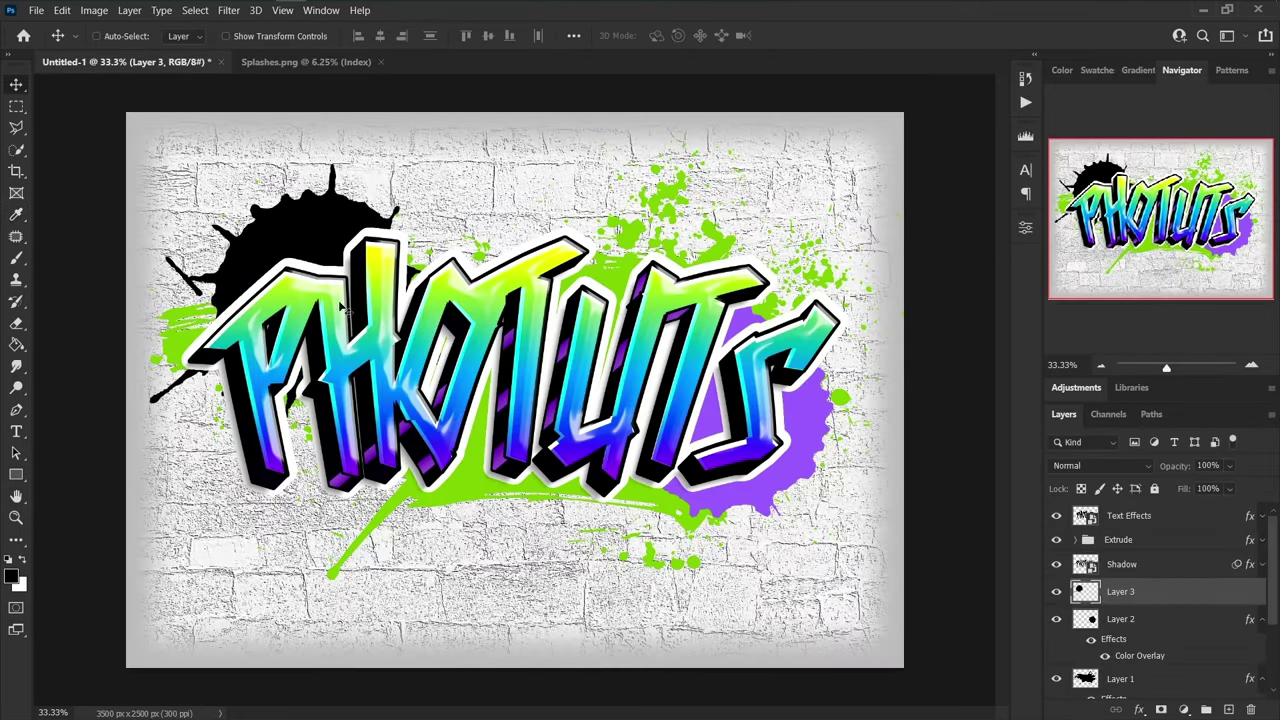
right_click(1120, 619)
left_click(1060, 397)
right_click(1150, 592)
left_click(1060, 414)
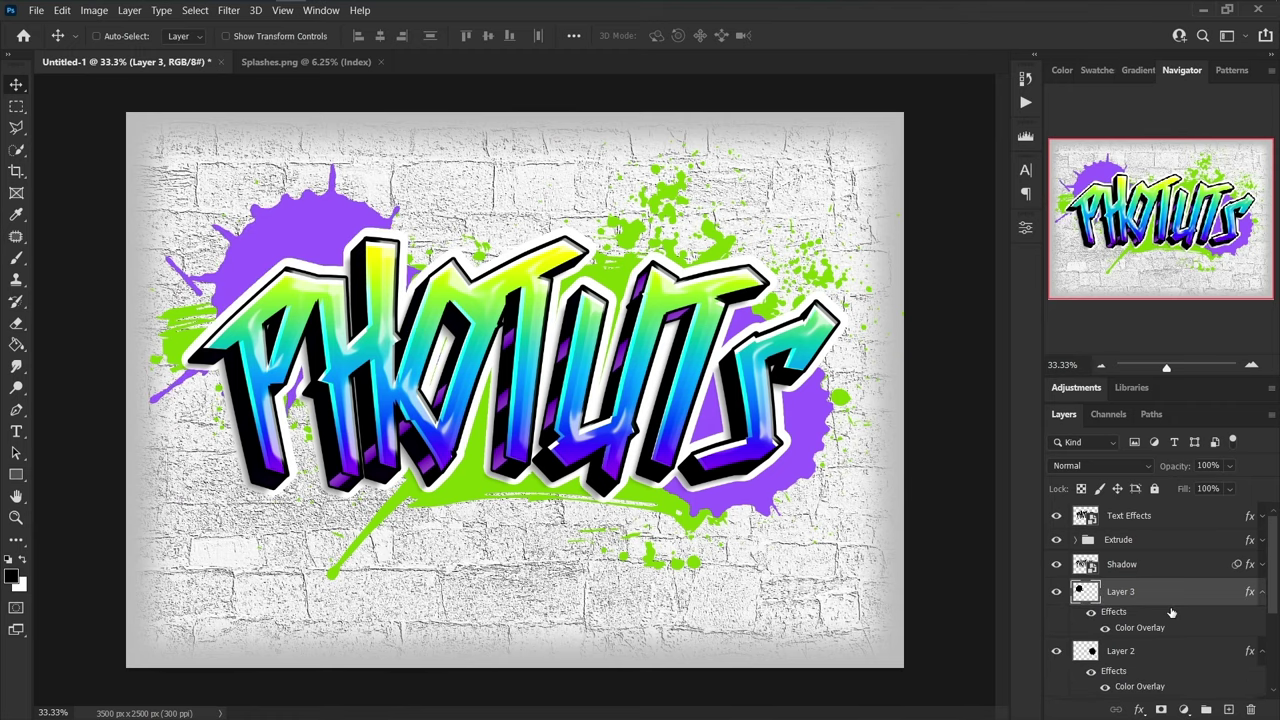
- Place the spiky splash from the top row of Splashes.png above the second U-T pair, resize it and set its Color Overlay to 0e0e0e
left_click(305, 62)
key("m")
left_click_drag(571, 243, 671, 343)
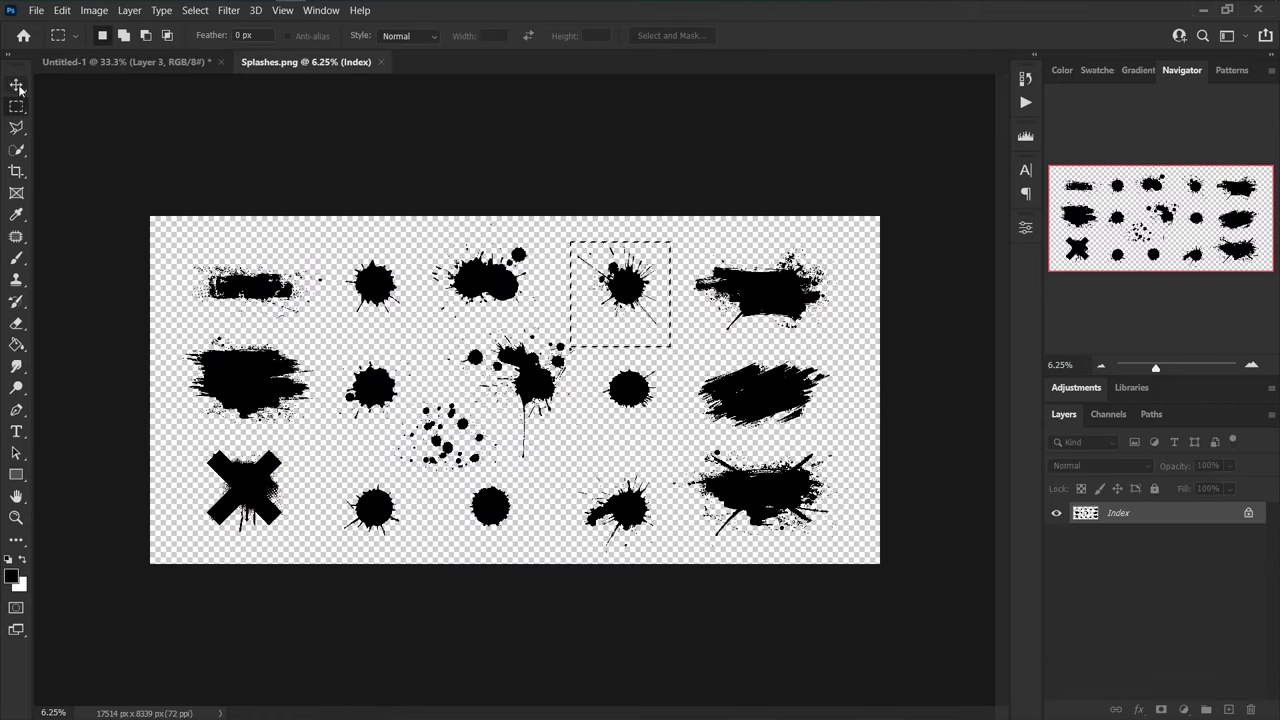
key("v")
mouse_move(620, 295)
left_mouse_down()
mouse_move(573, 302)
mouse_move(640, 318)
left_mouse_up()
key("ctrl+t")
left_click_drag(625, 60, 651, 166)
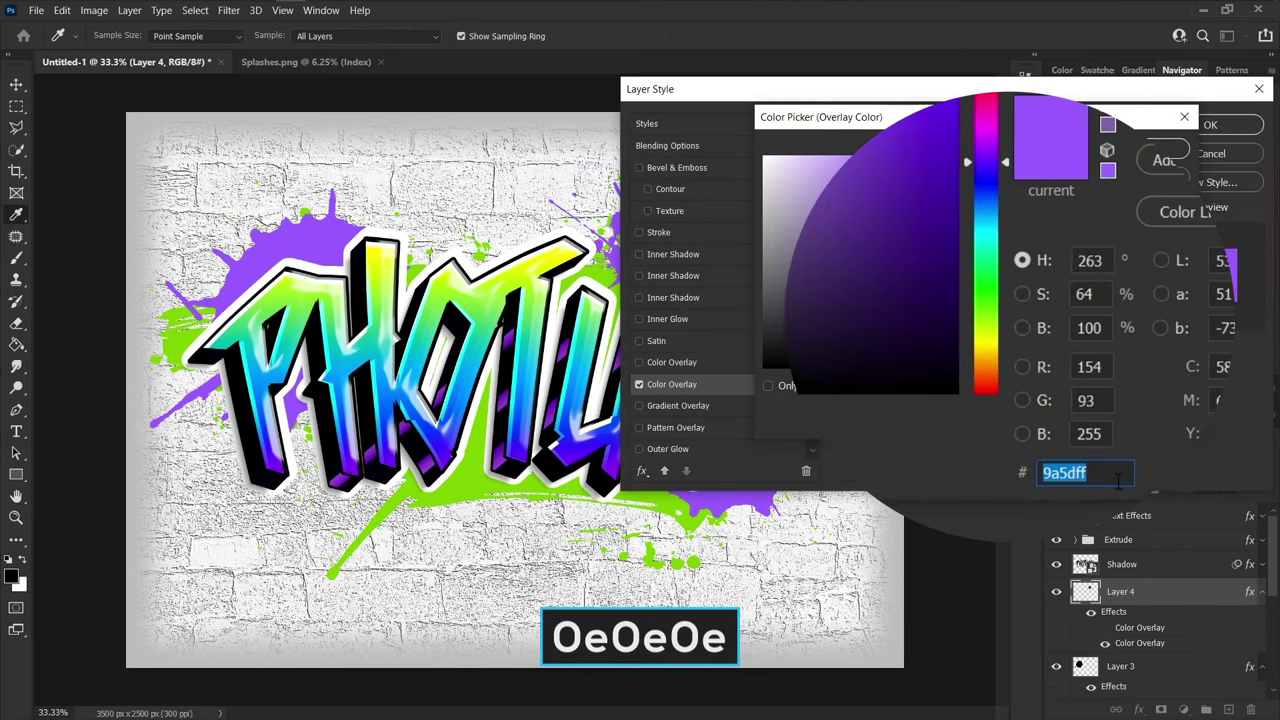
type("0e0e0e")
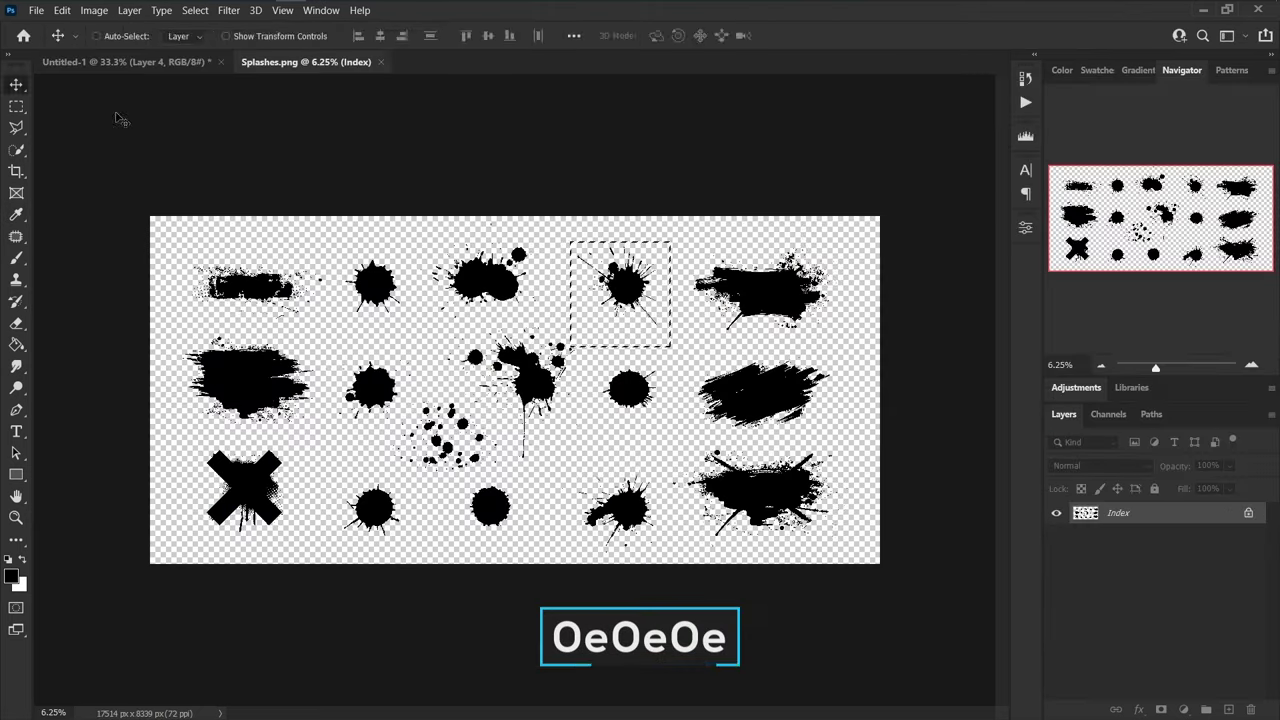
- Bring the dripping splash from Splashes.png into the graffiti document, resize it and place it below the P and H
mouse_move(447, 337)
left_mouse_down()
mouse_move(589, 390)
mouse_move(200, 50)
mouse_move(870, 530)
left_mouse_up()
key("ctrl+t")
left_click_drag(560, 600, 333, 497)
key("Return")
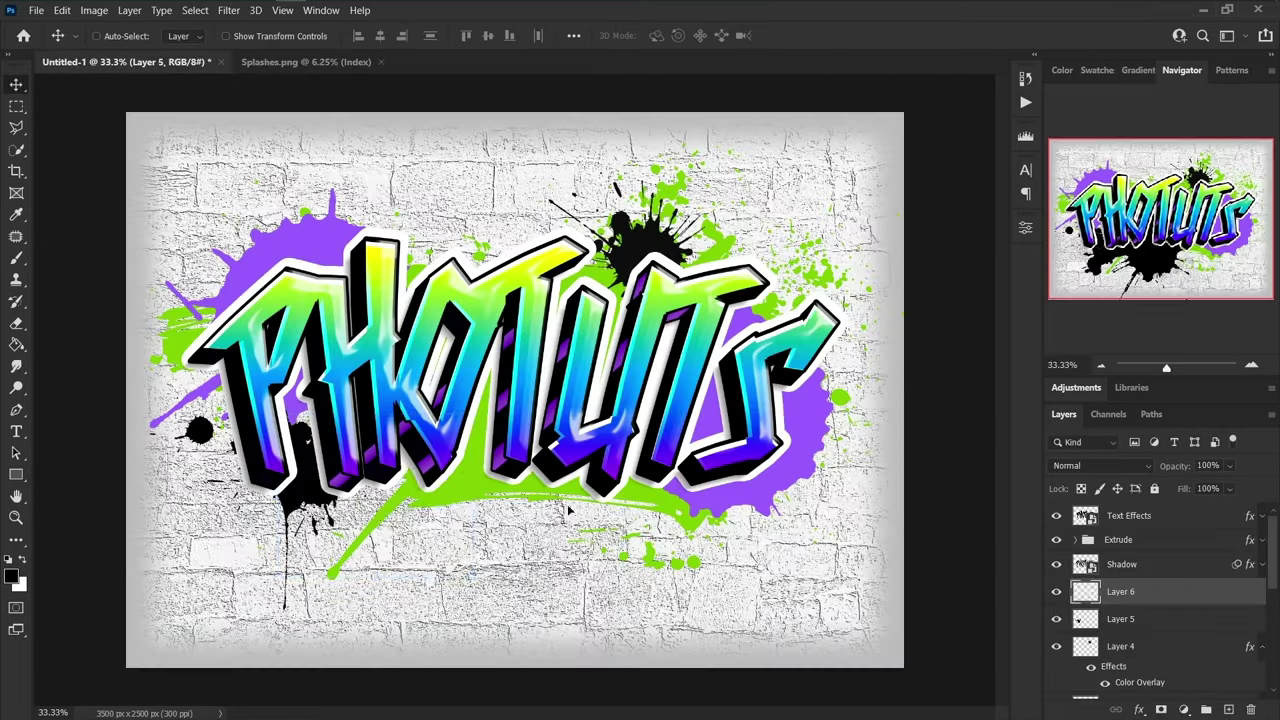
- Transform the next black splash and place it beneath the letter U
key("ctrl+t")
left_click_drag(330, 520, 600, 480)
key("Return")
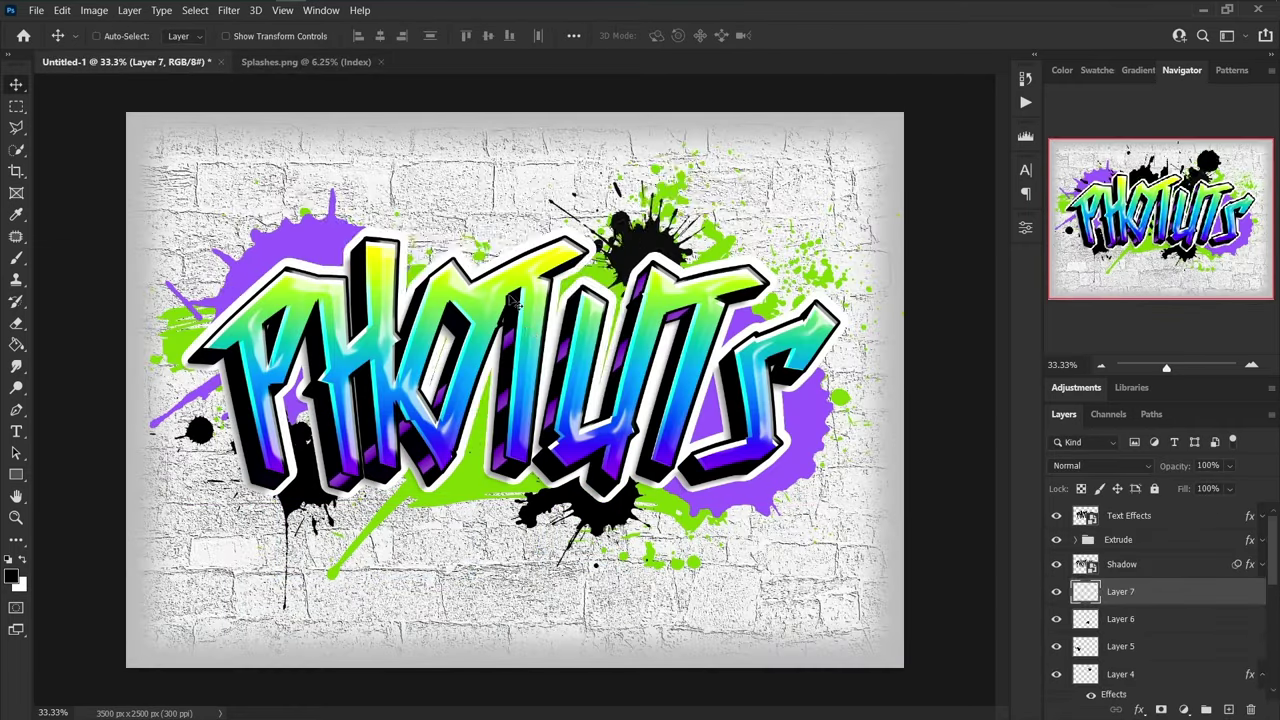
- Scale the next black splash to about 35.5%, rotate it about 22° and place it above the H and O
key("ctrl+t")
left_click_drag(470, 250, 330, 150)
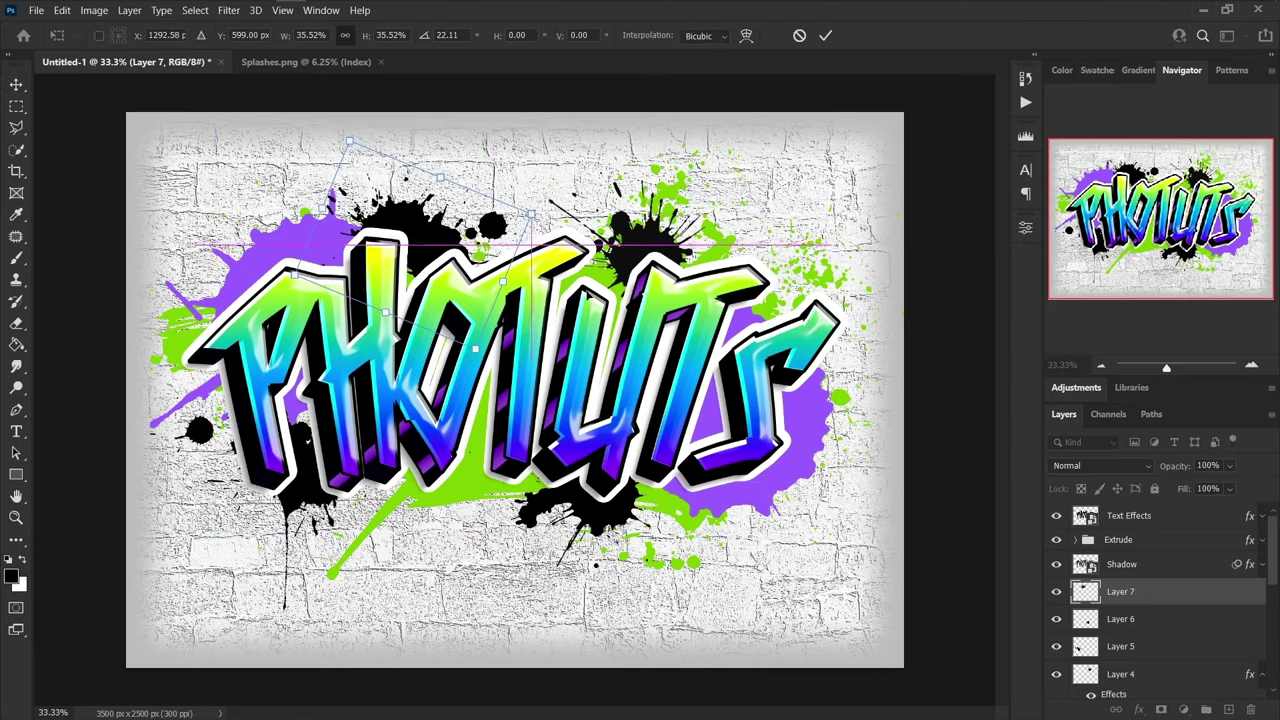
key("Return")
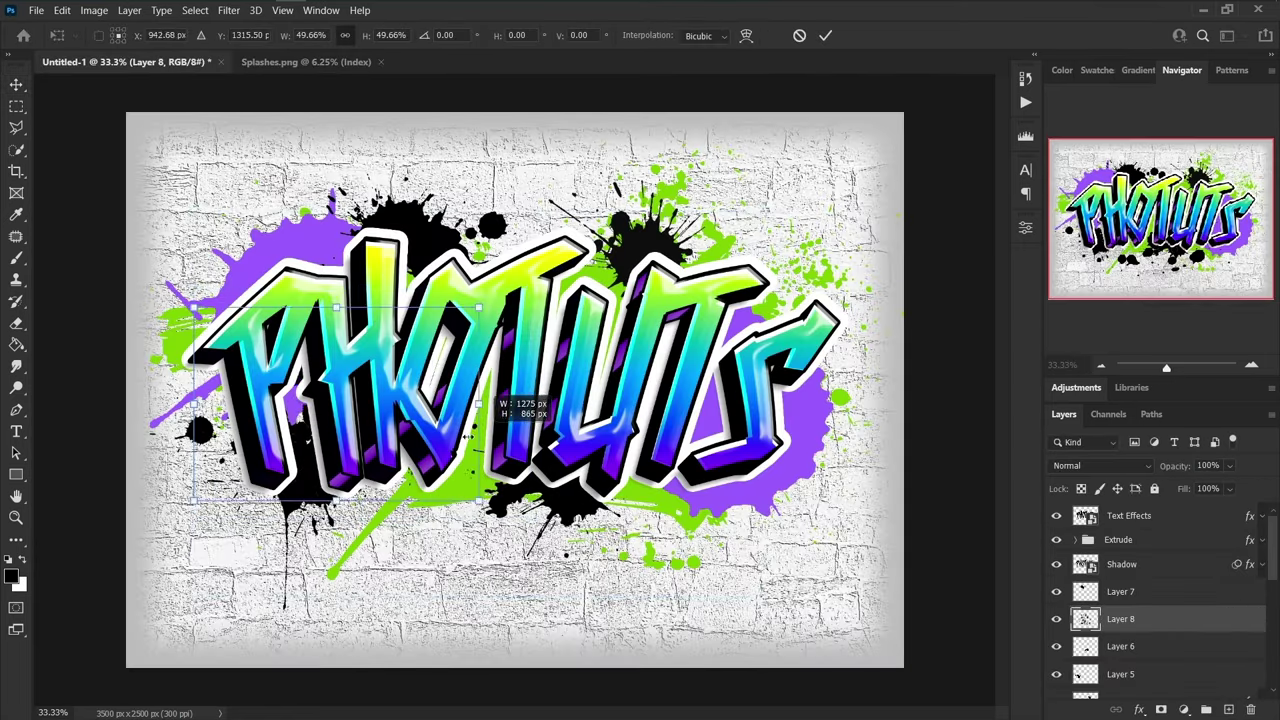
- Scale the droplet splash to about 49.7%, place it around the base of the S, and paste the 0e0e0e overlay style onto the four newest splashes
left_click_drag(468, 437, 480, 450)
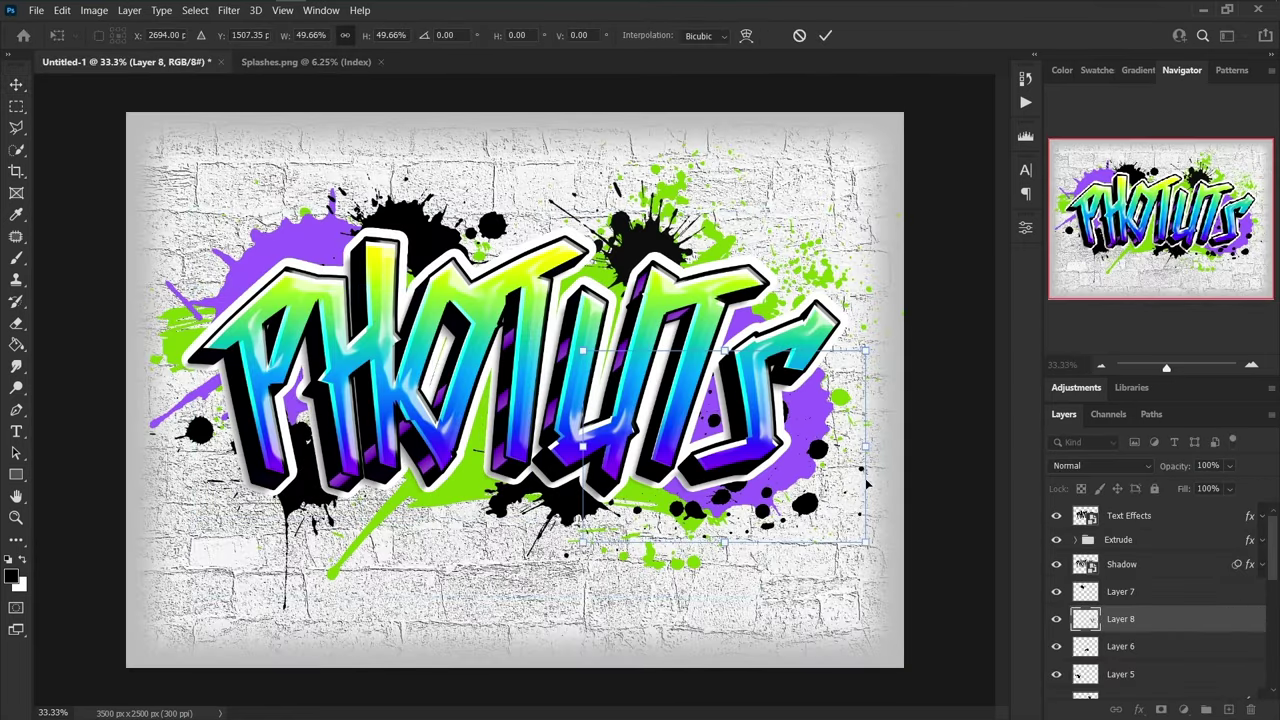
key("Return")
right_click(1180, 619)
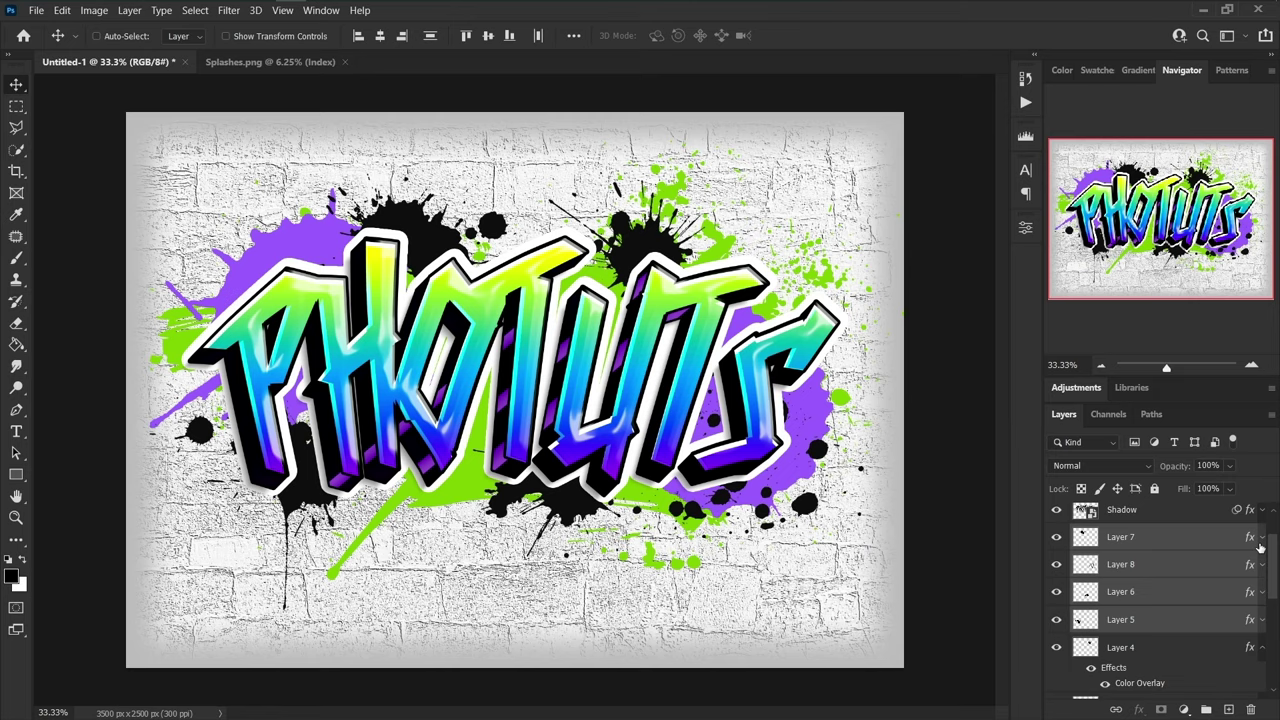
scroll(1230, 560, "up", 1)
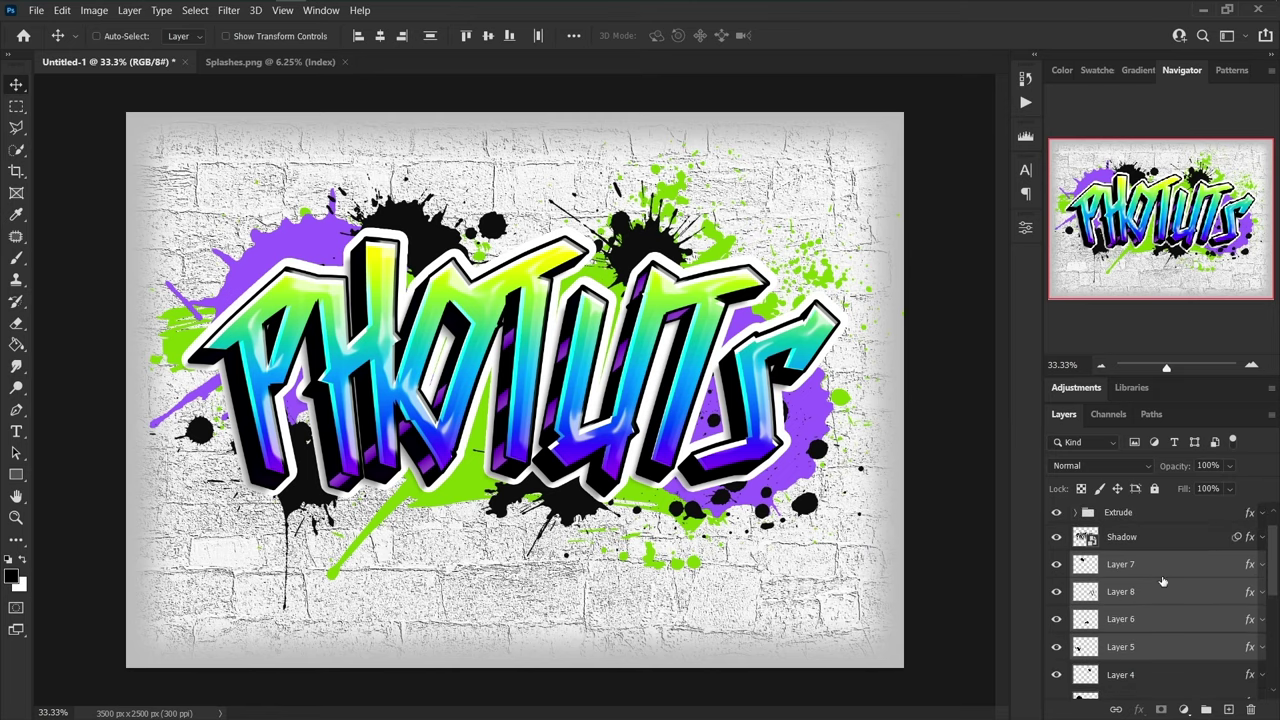
- Place Splash 2.png over the artwork, directly above Layer 7 and below the Shadow layer
left_click(1148, 565)
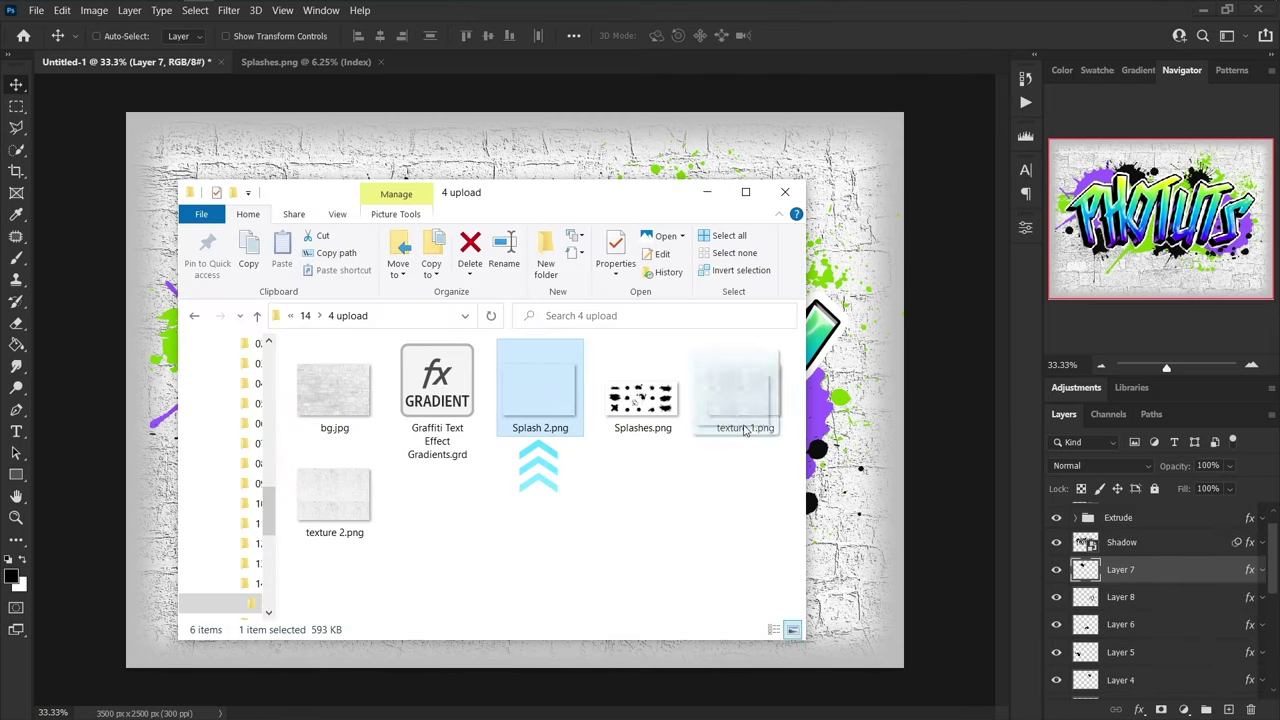
left_click_drag(540, 445, 853, 437)
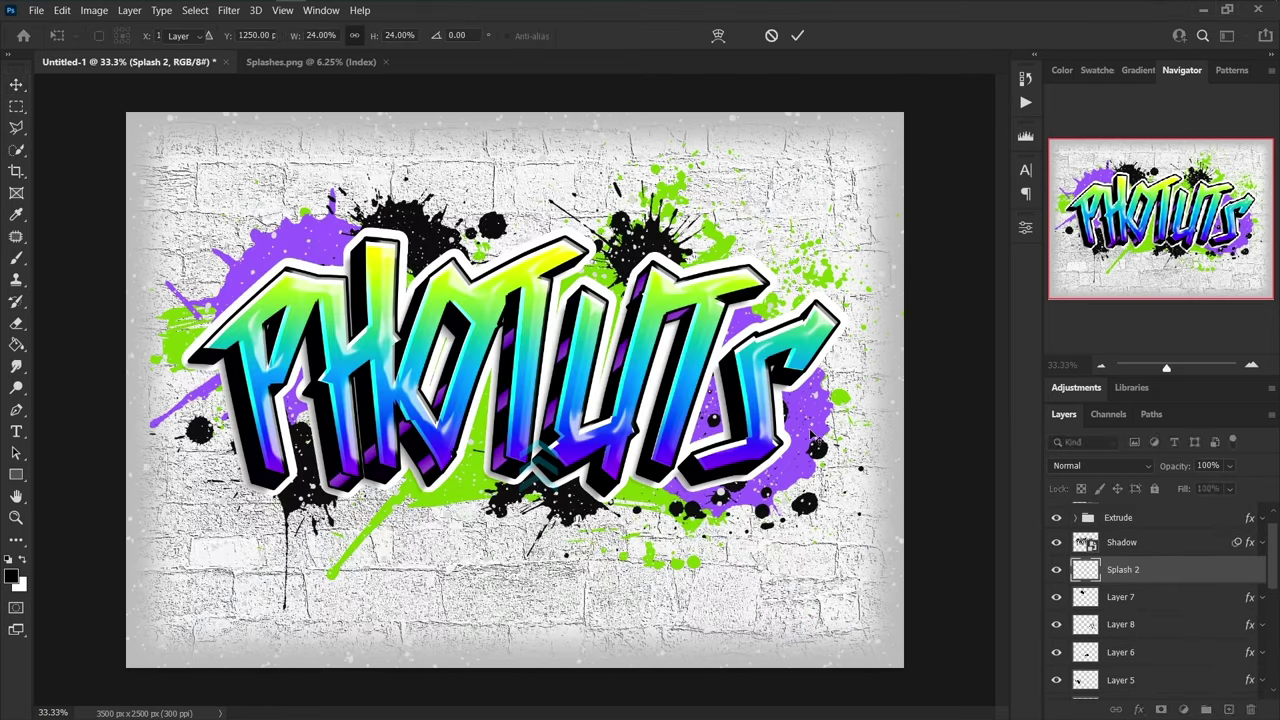
key("Return")
- Group all the splash layers from Splash 2 down to the lowest one and name the group Splashes
scroll(1187, 597, "down", 5)
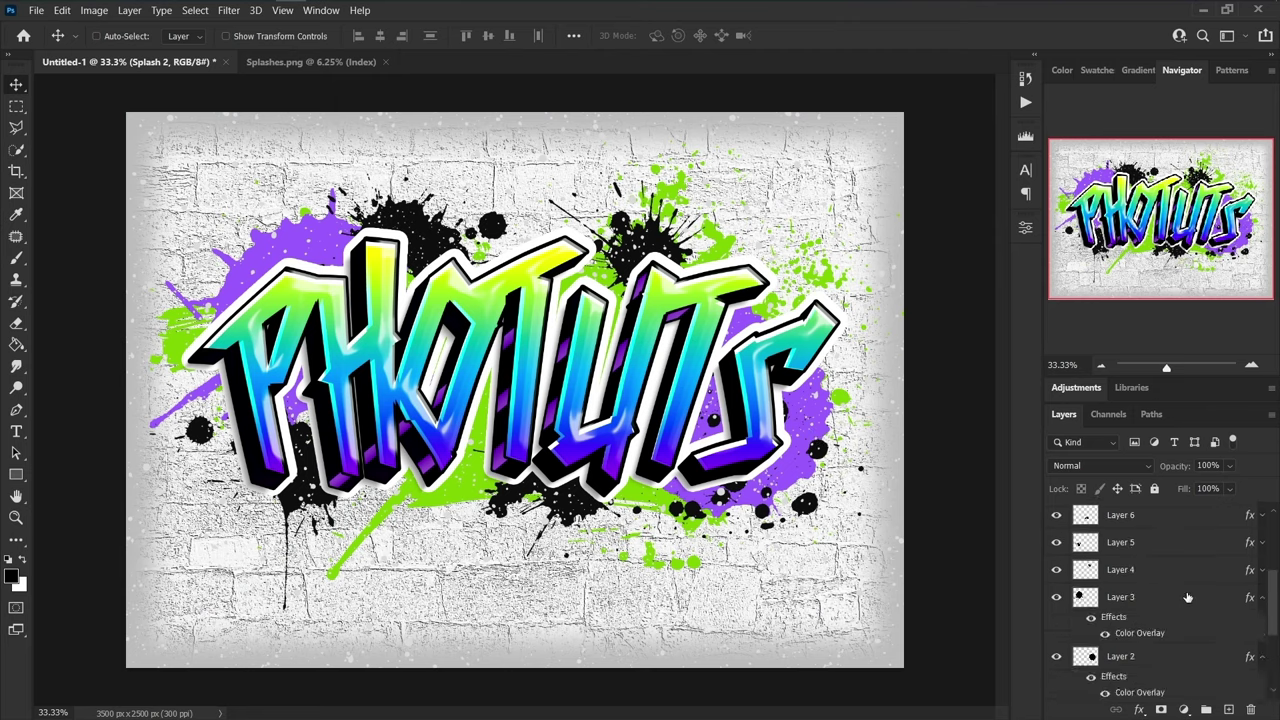
left_click(1170, 572, "shift")
key("ctrl+g")
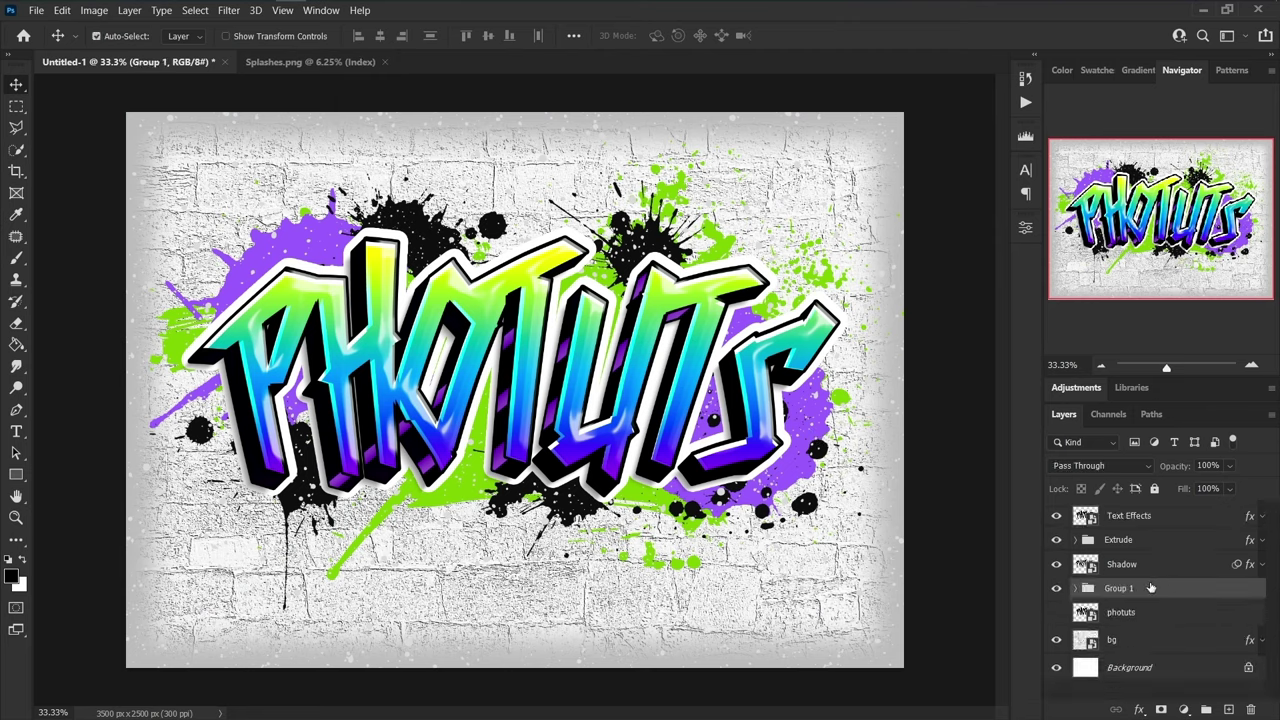
key("Return")
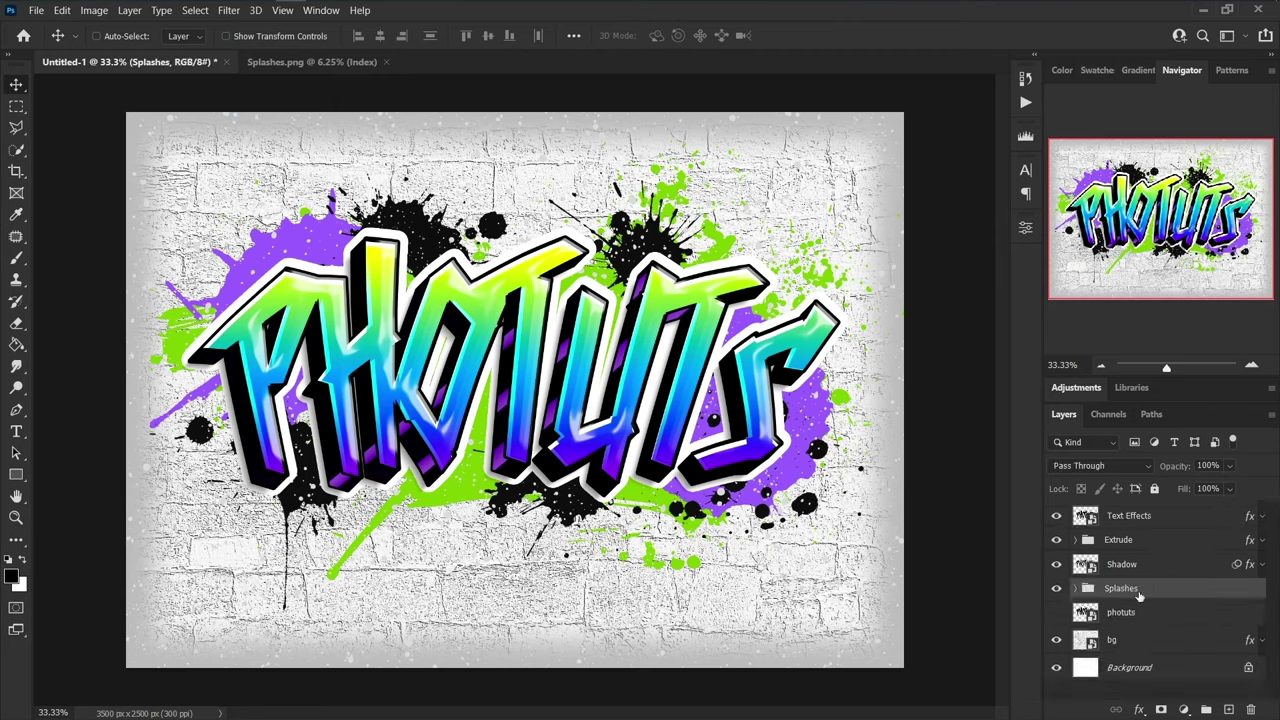
- Place texture 1.png above the Text Effects layer and set its blend mode to Linear Light
left_click(1160, 516)
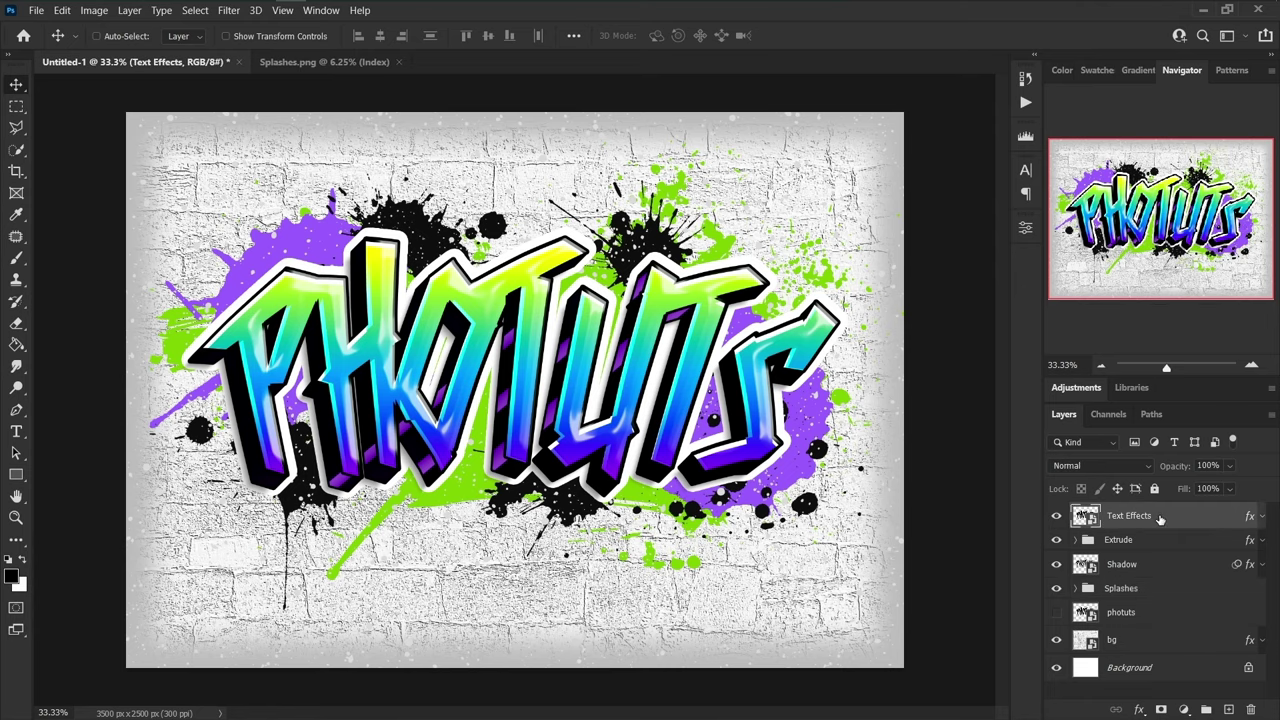
key("alt+Tab")
left_click(737, 405)
left_click_drag(737, 405, 850, 440)
key("Return")
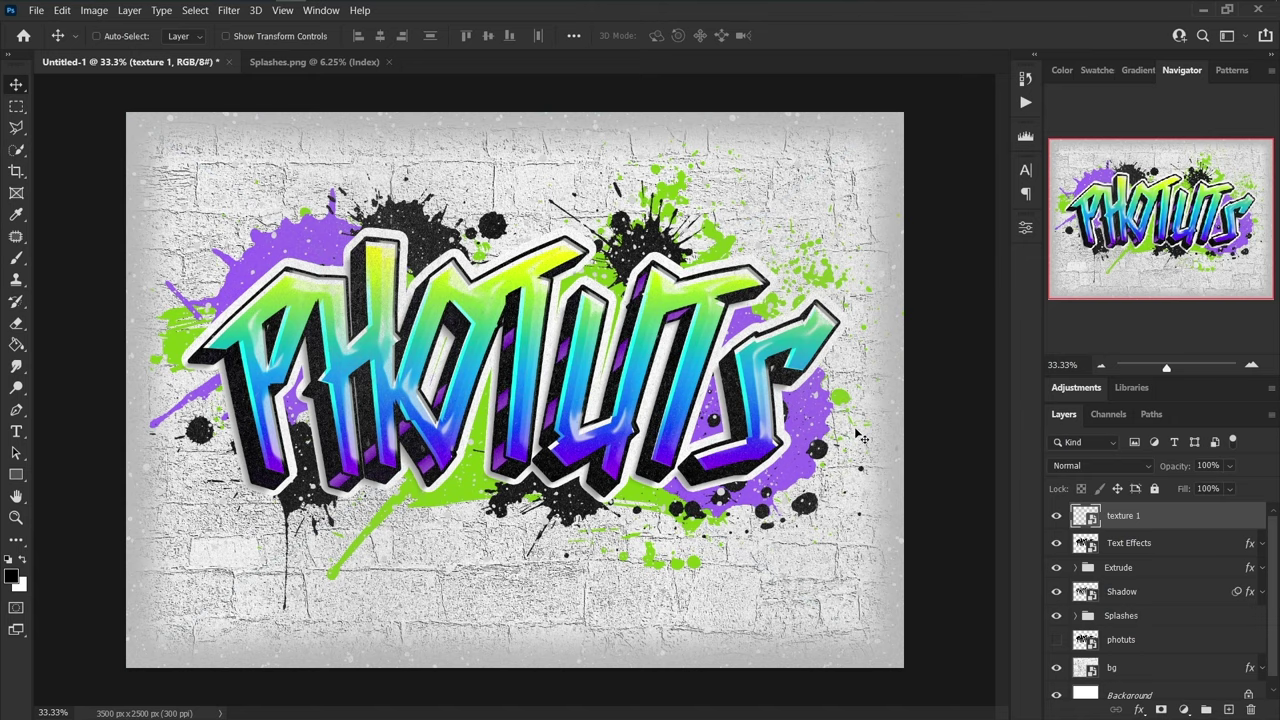
left_click(1086, 466)
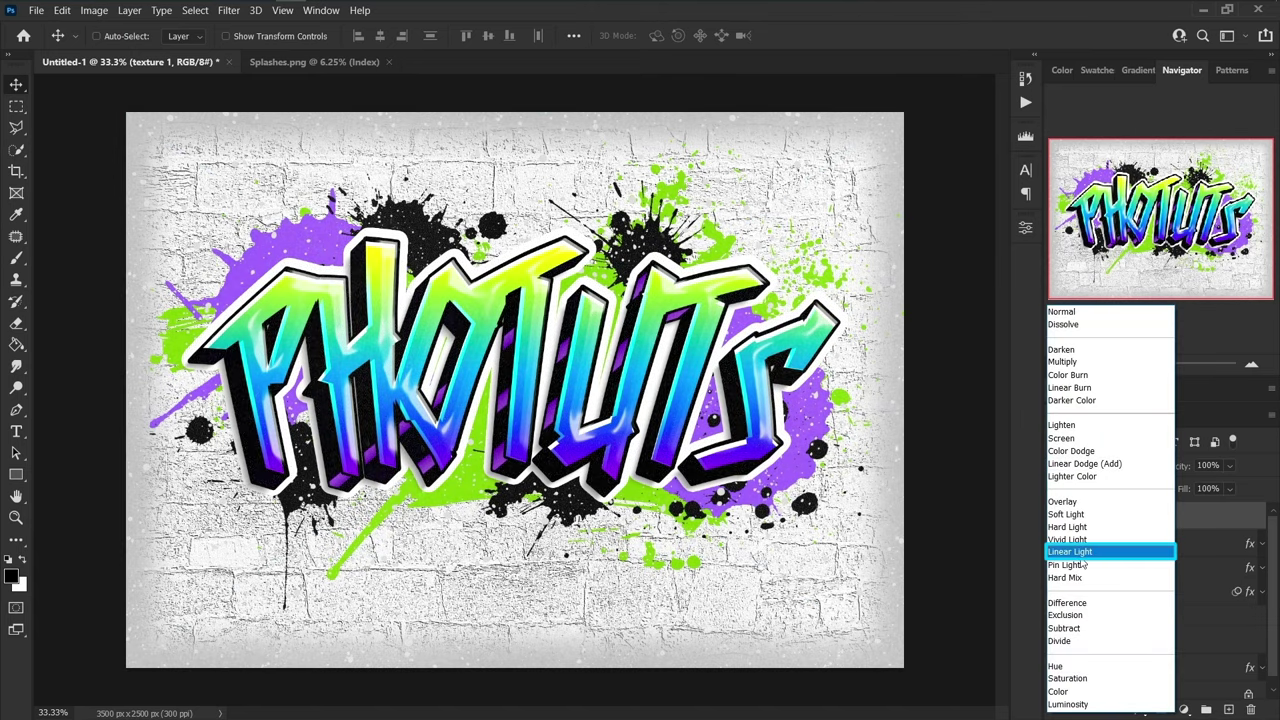
left_click(1082, 556)
- Place texture 2.png above texture 1, with its blend mode set to Vivid Light and its opacity to 50%
key("alt+Tab")
left_click(337, 520)
left_click_drag(334, 518, 886, 516)
key("Return")
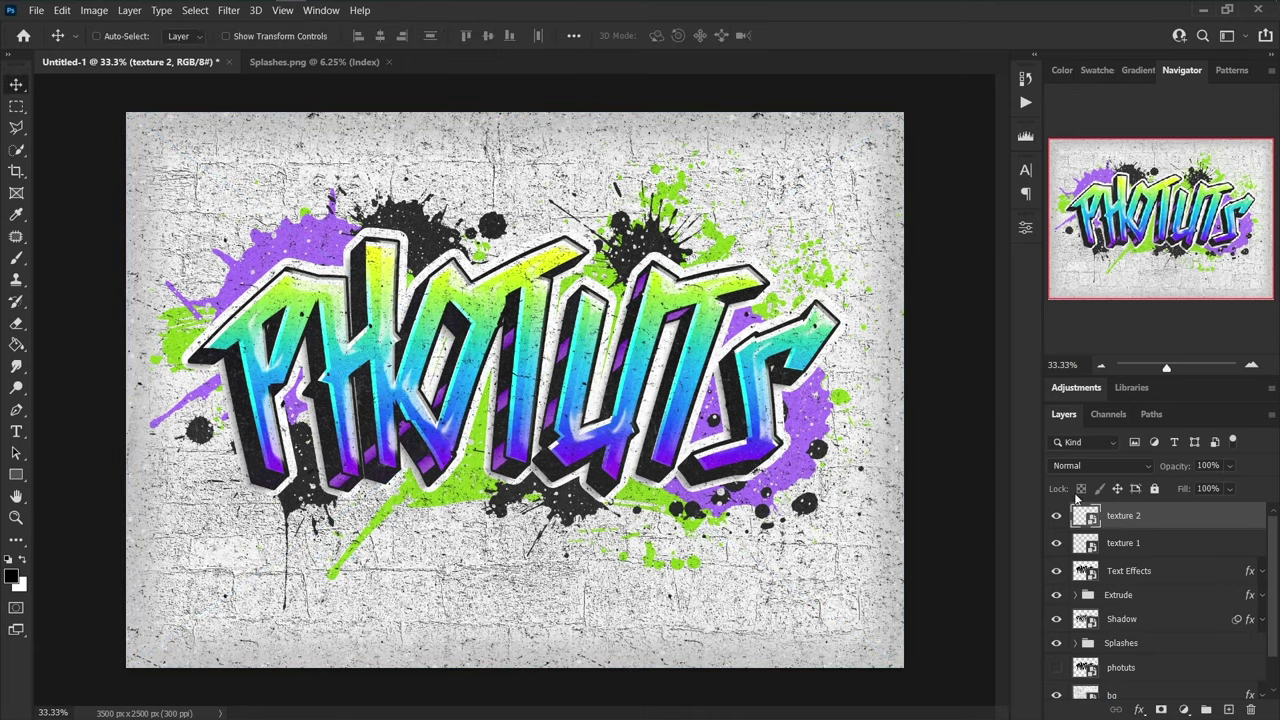
left_click(1130, 466)
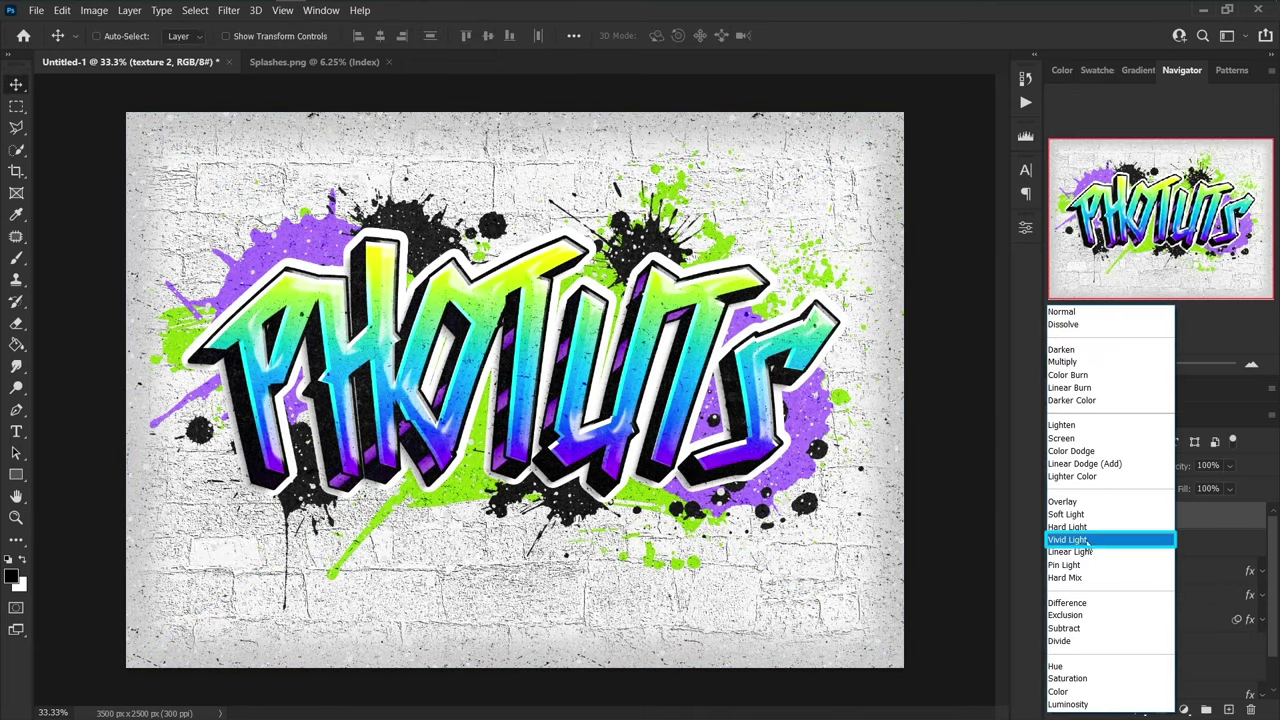
left_click(1095, 539)
left_click(1229, 466)
left_click_drag(1248, 487, 1209, 487)
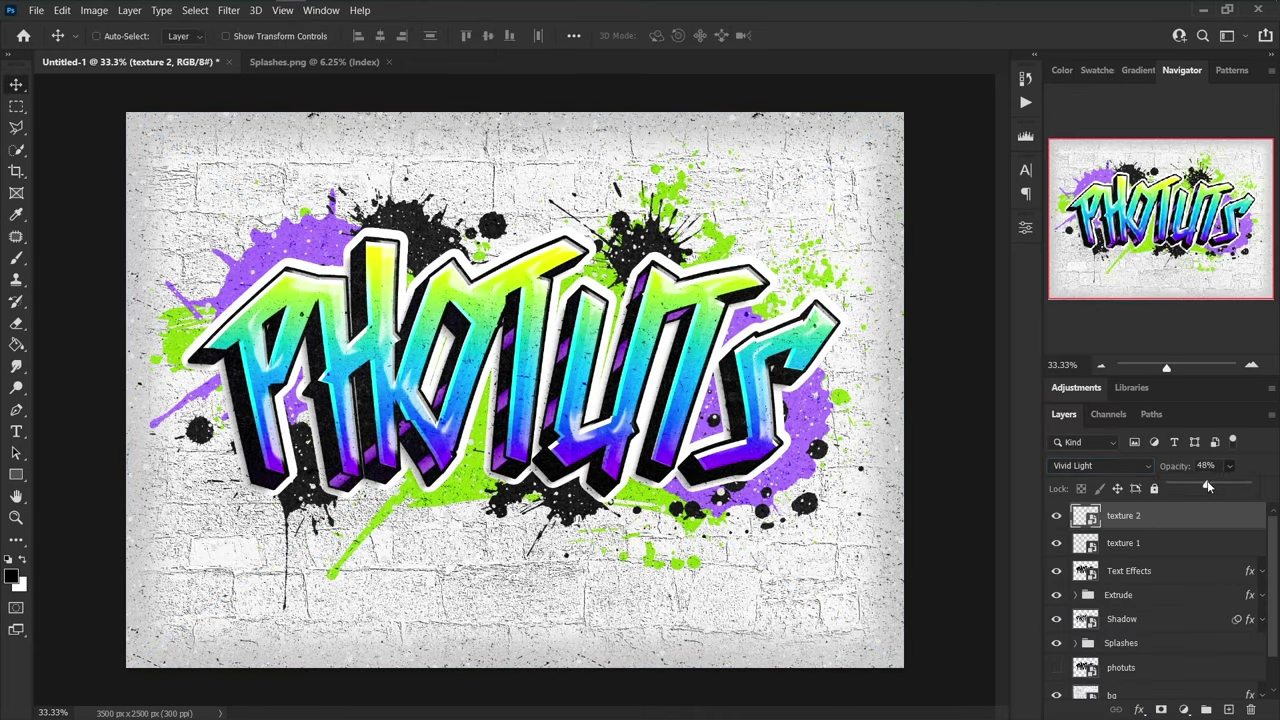
- Group the texture 1 and texture 2 layers and name the group Textures
left_click(1166, 543, "shift")
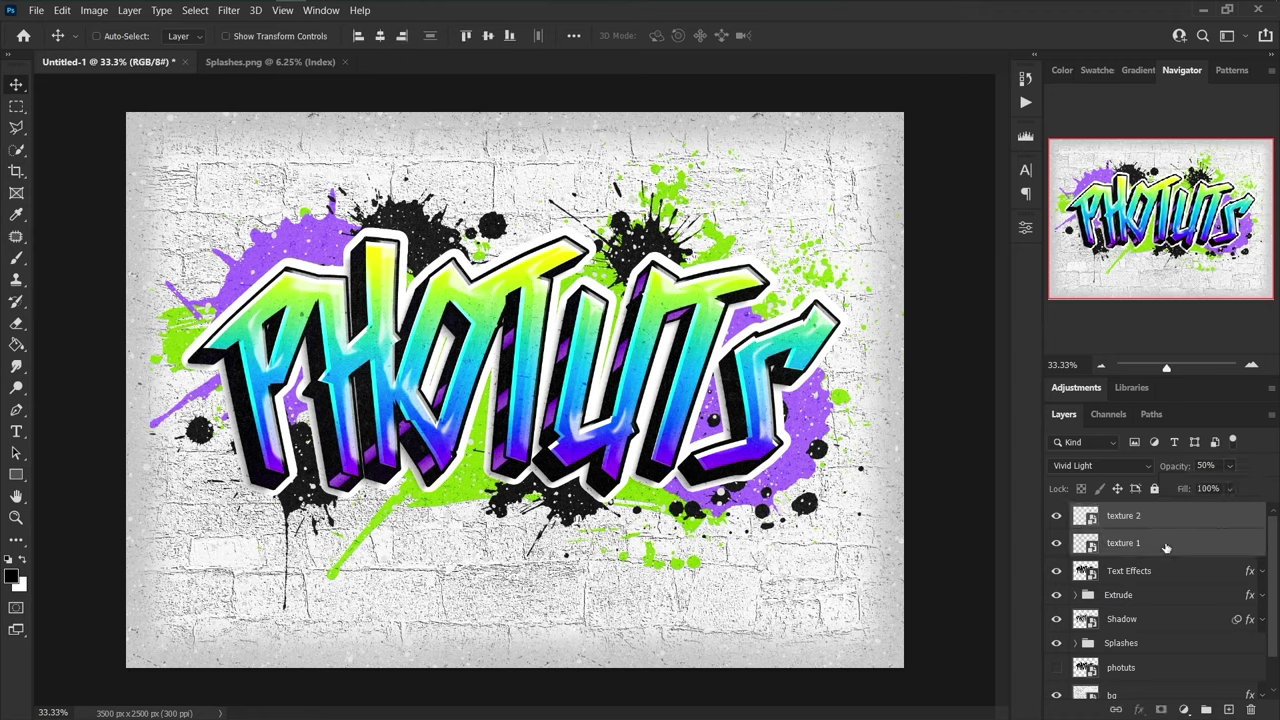
key("ctrl+g")
double_click(1120, 514)
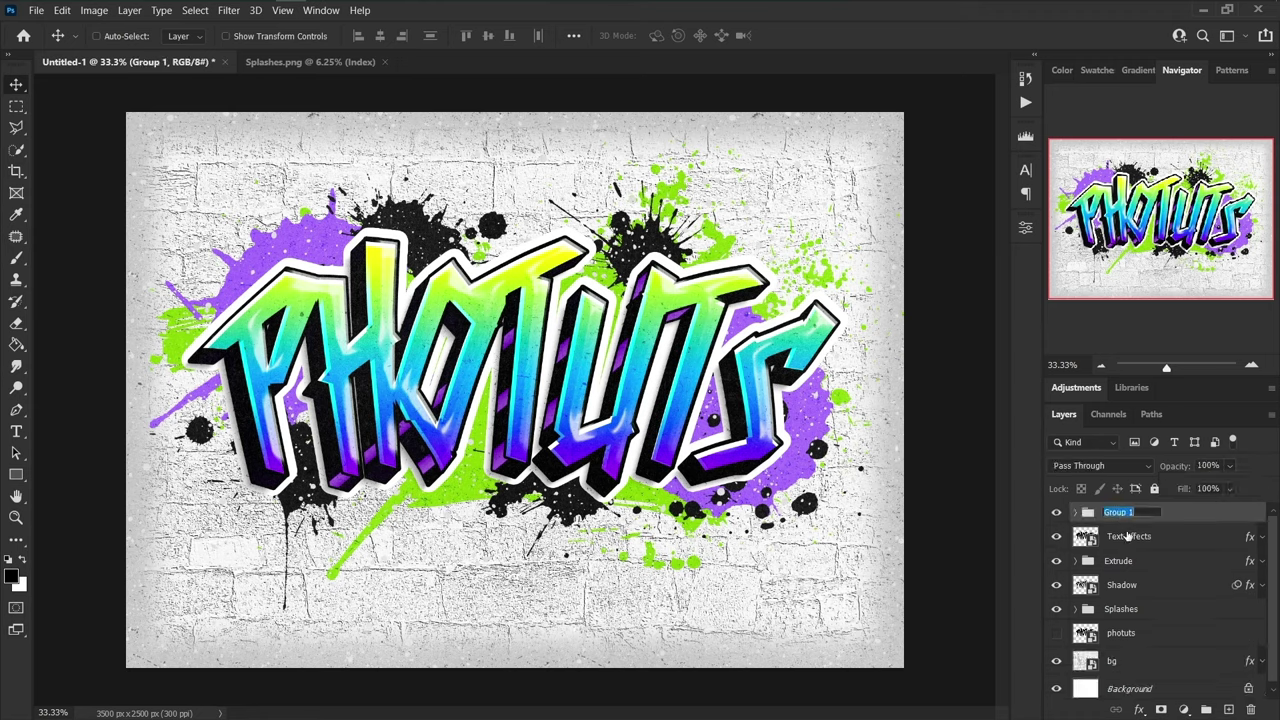
type("Te")
key("Return")
- Group the Text Effects, Extrude, Shadow and Splashes items as Text Effects and shift the group slightly down on the wall
left_click(1157, 546)
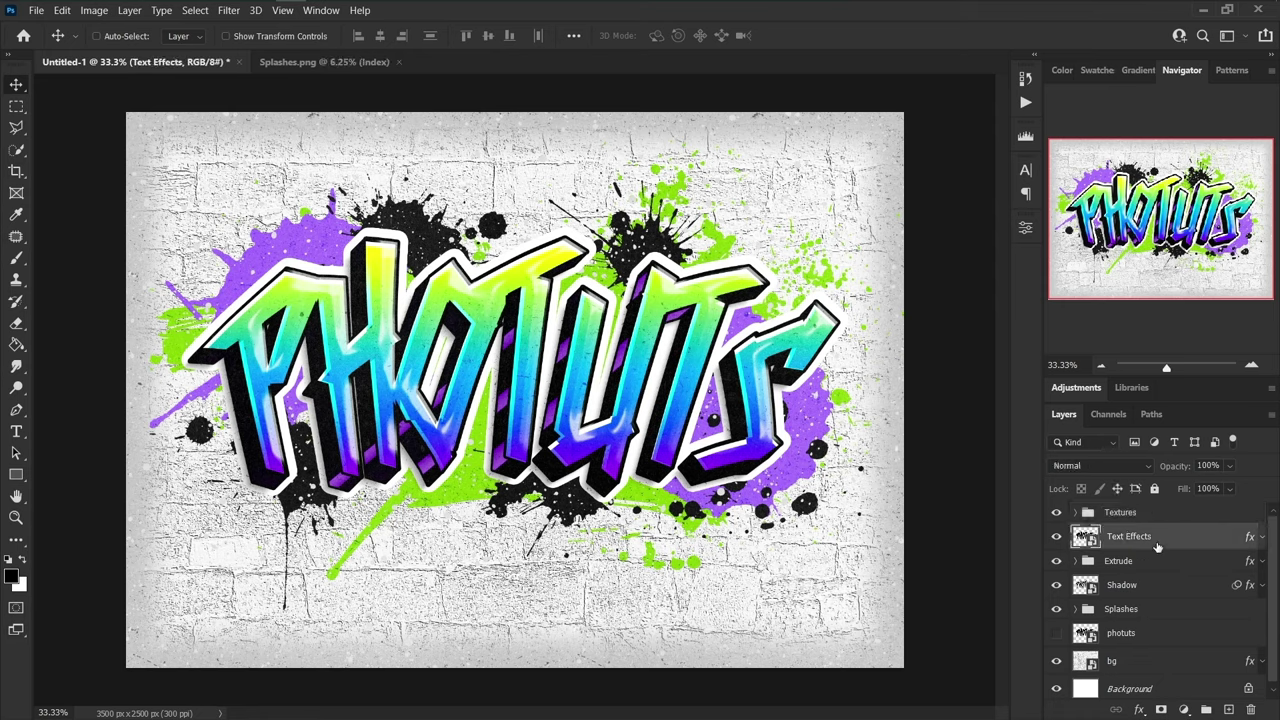
left_click(1150, 609, "shift")
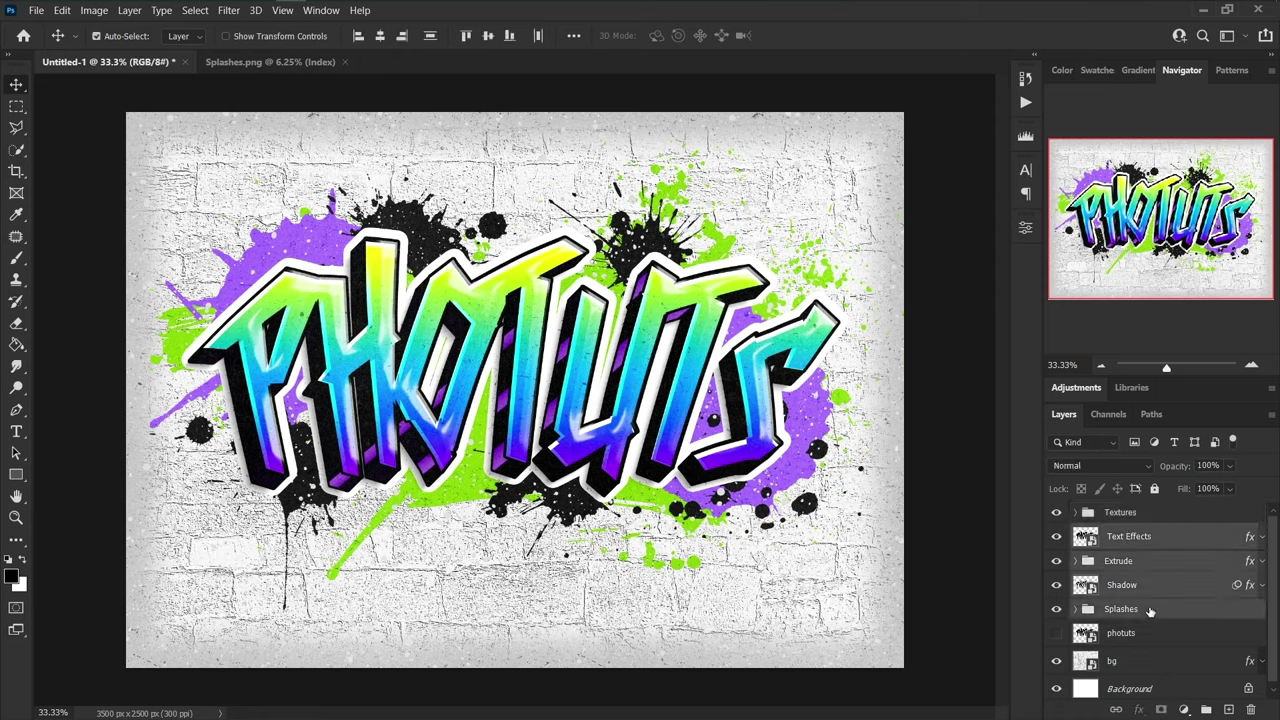
key("ctrl+g")
double_click(1117, 534)
type("Text Effects")
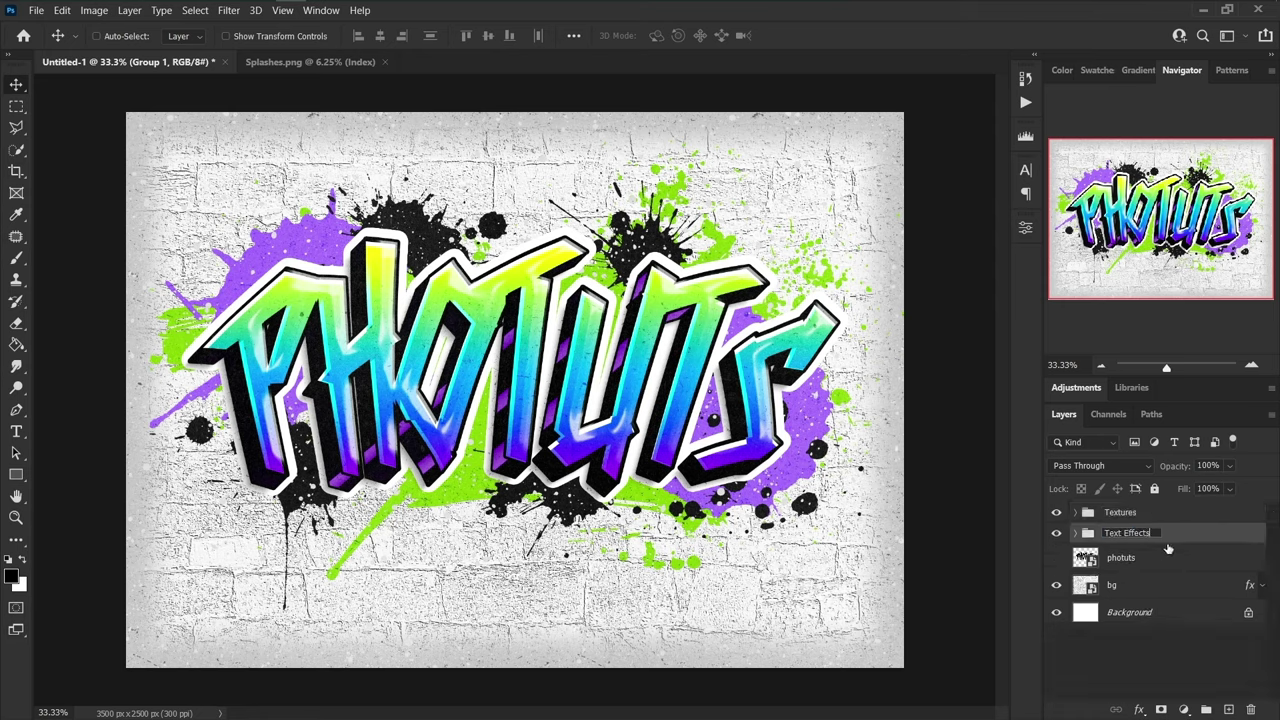
key("Return")
left_click_drag(652, 469, 653, 473)
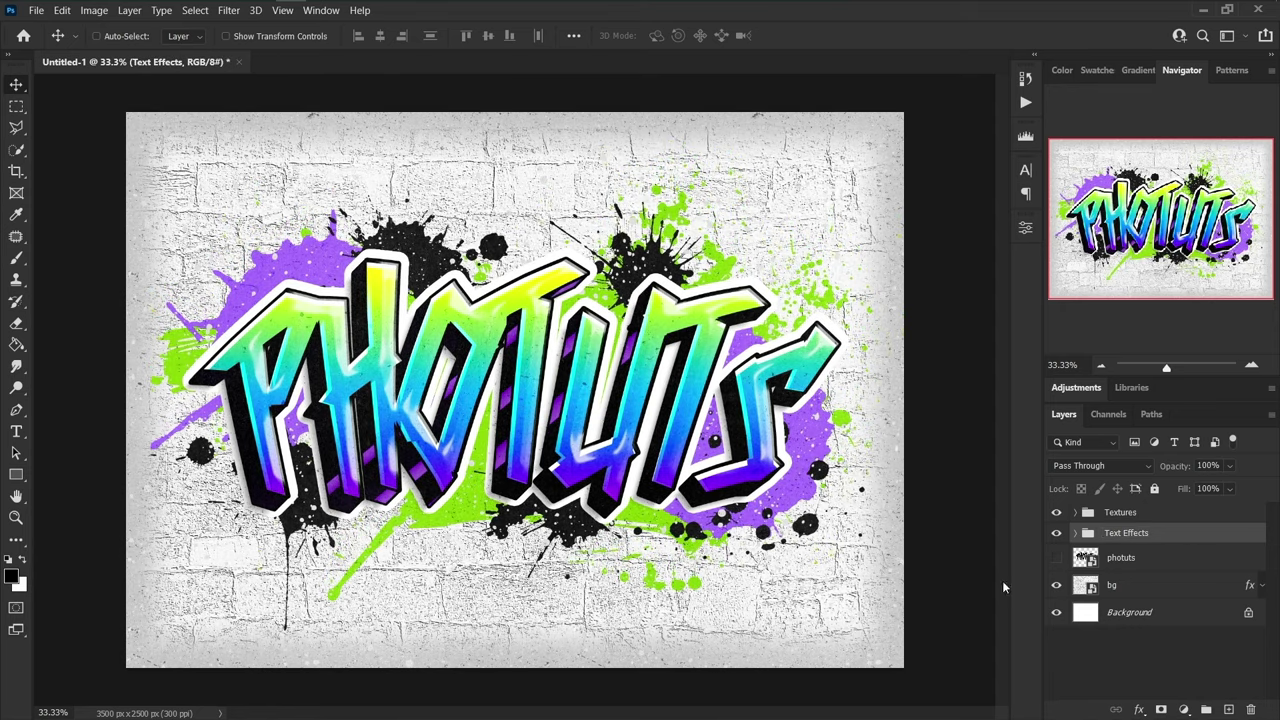
- Open the contents of the hidden photuts smart object and replace its text with GRAFFITI
left_click(1157, 564)
right_click(1144, 564)
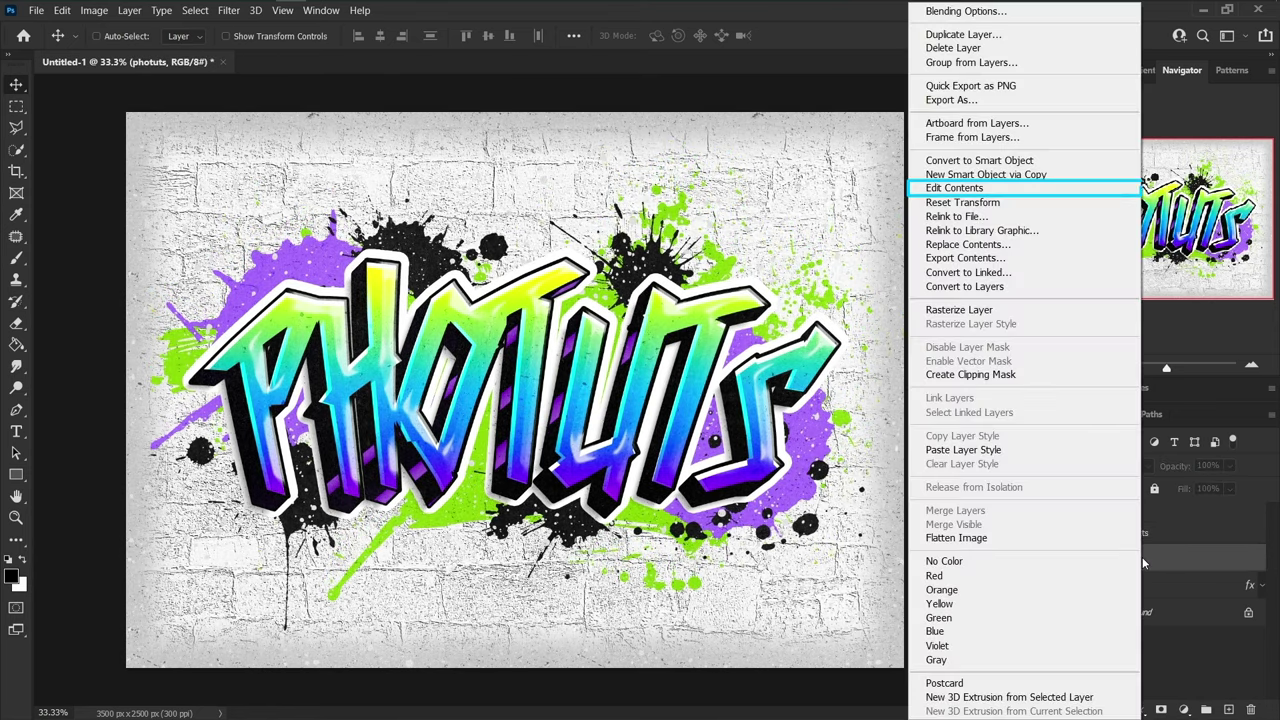
left_click(1012, 191)
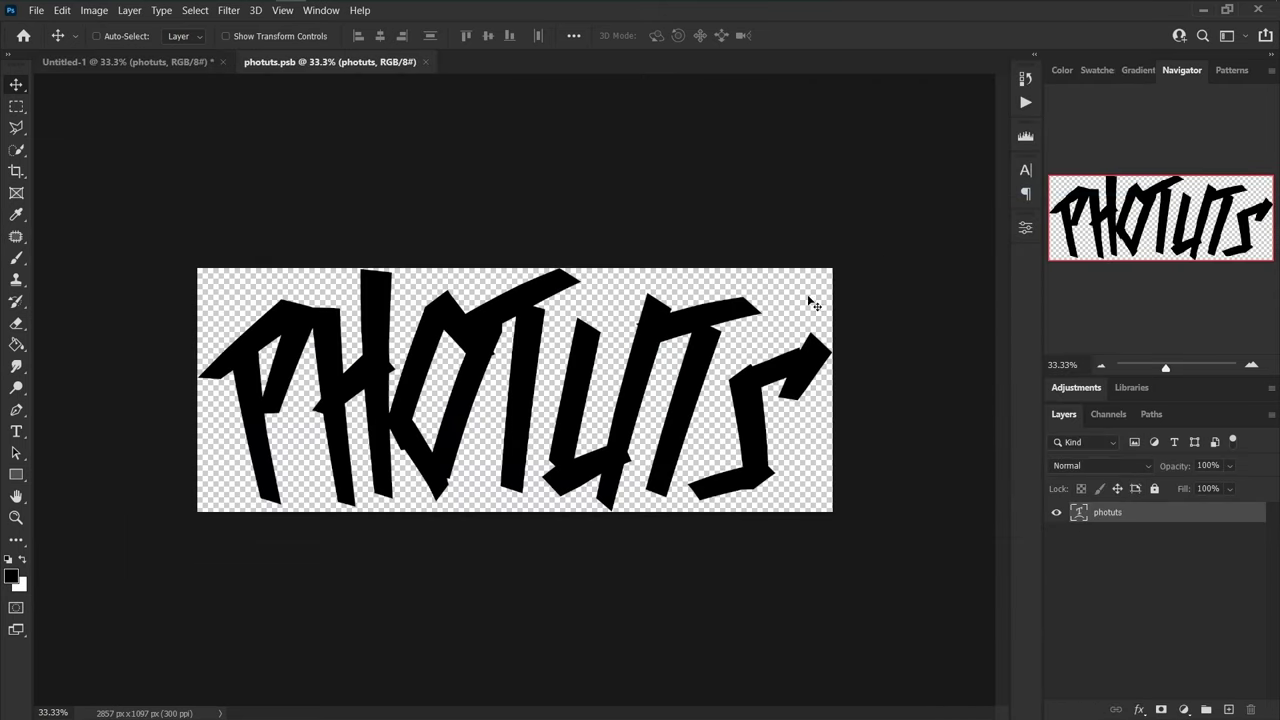
left_click(22, 437)
left_click(528, 408)
key("ctrl+a")
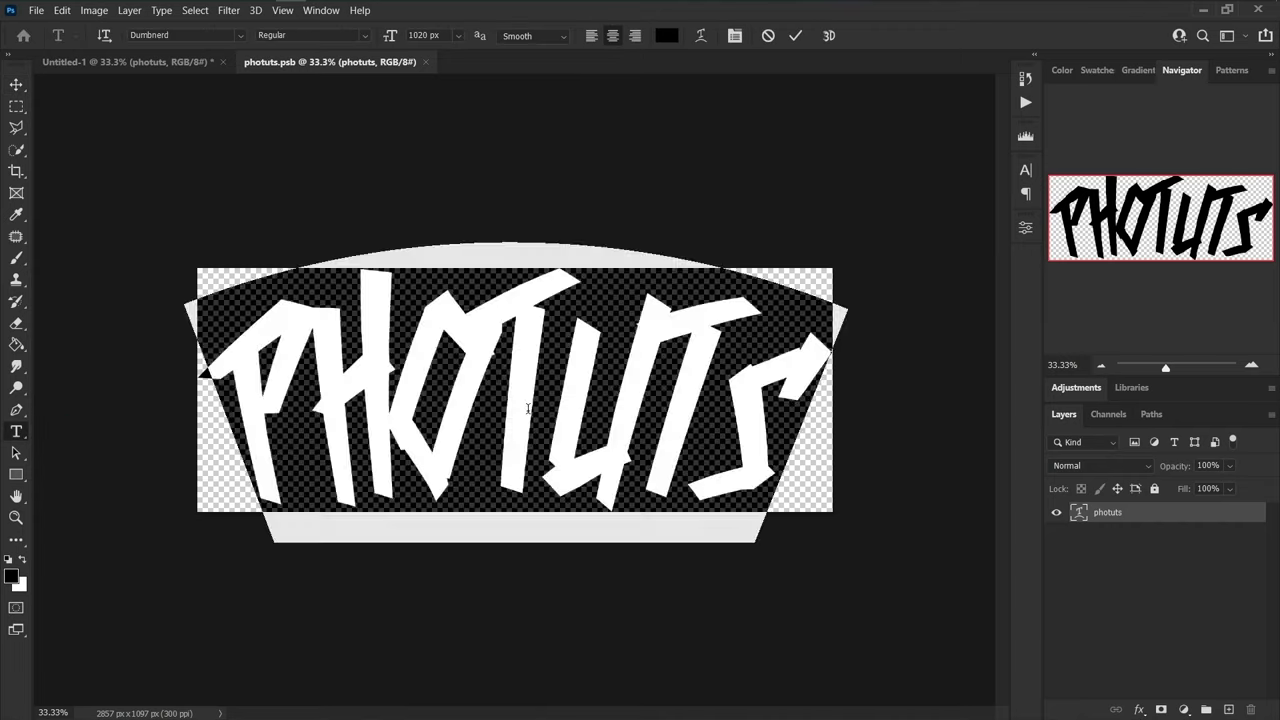
type("GRAFFITI")
key("ctrl+Return")
key("v")
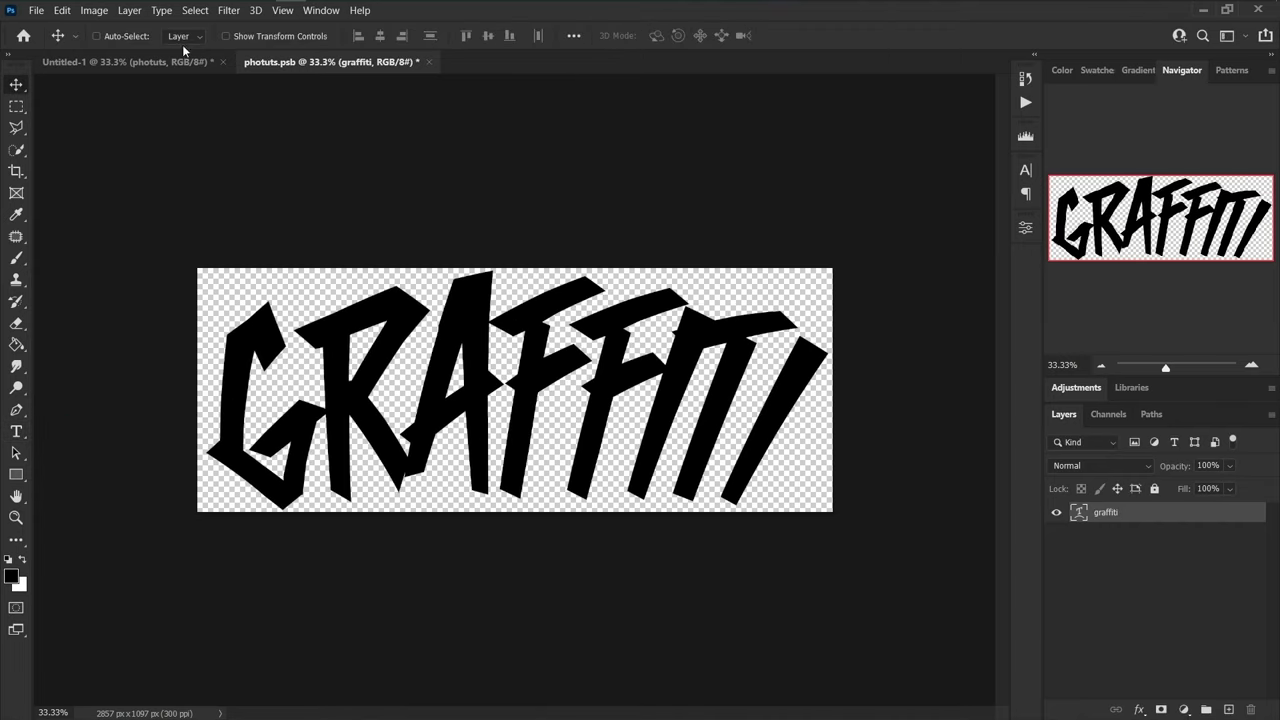
- Save the edited smart object photuts.psb and return to the Untitled-1 document
left_click(36, 11)
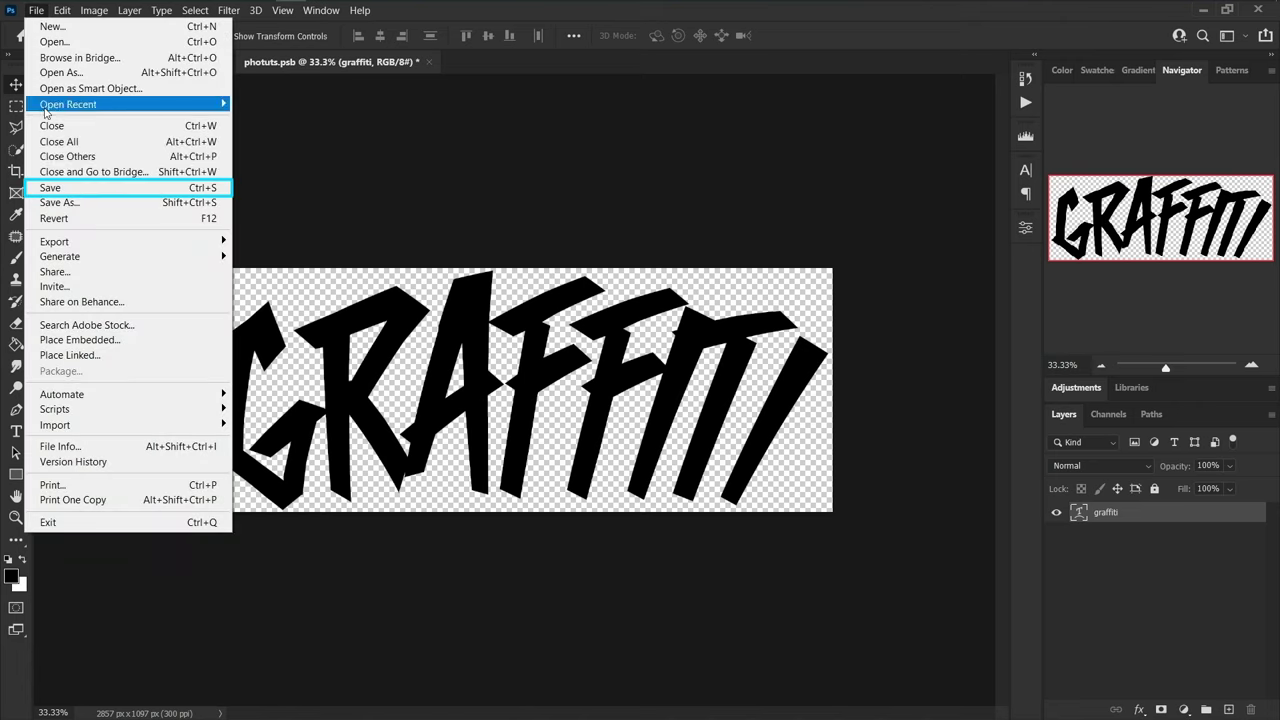
left_click(58, 190)
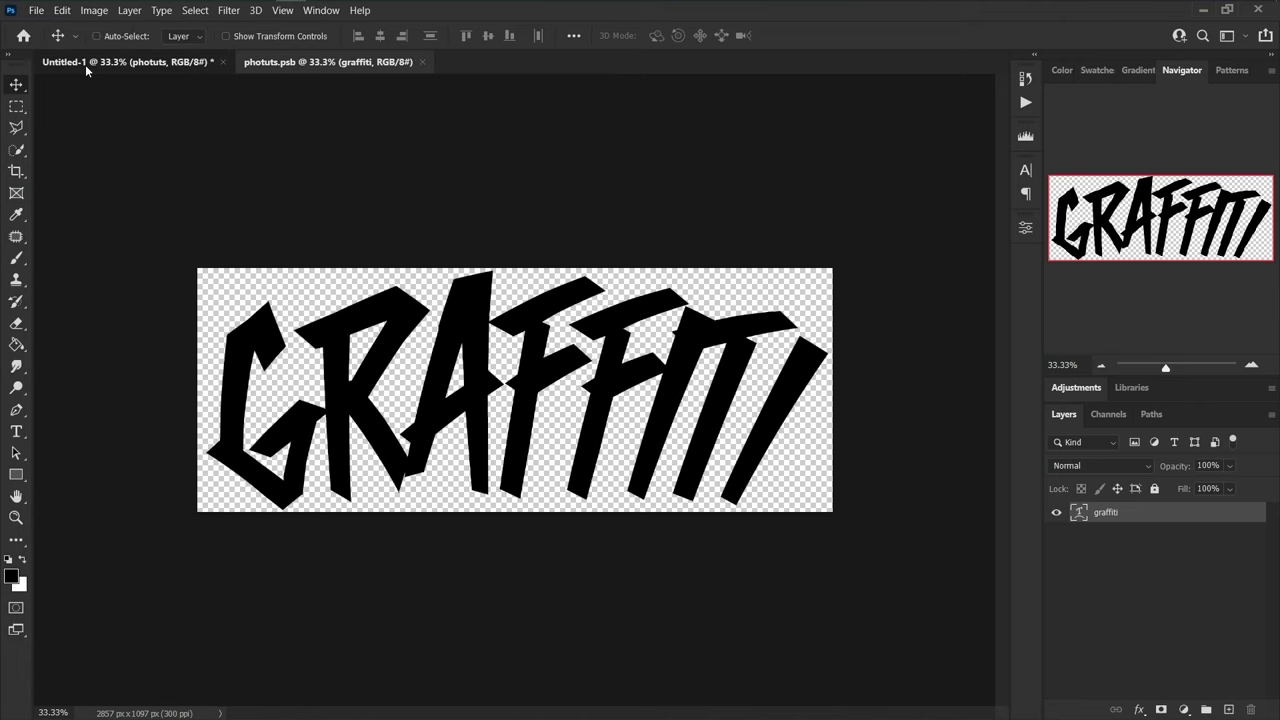
key("ctrl+Tab")
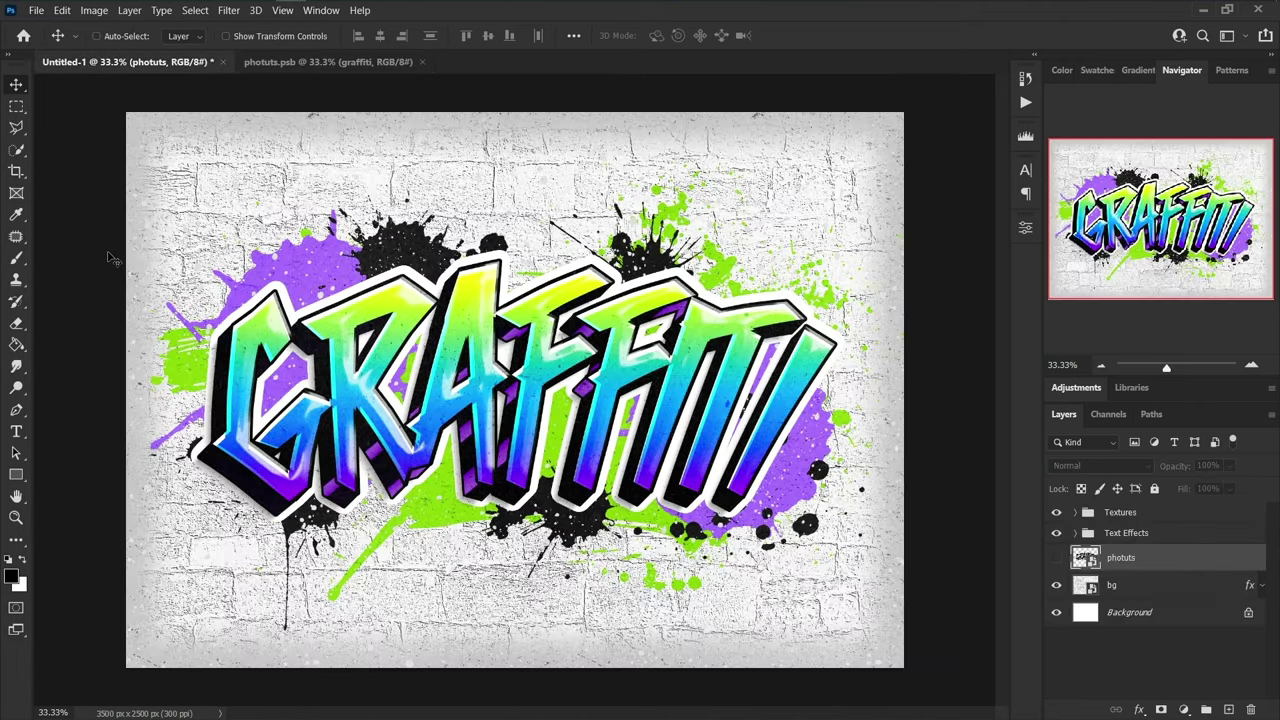